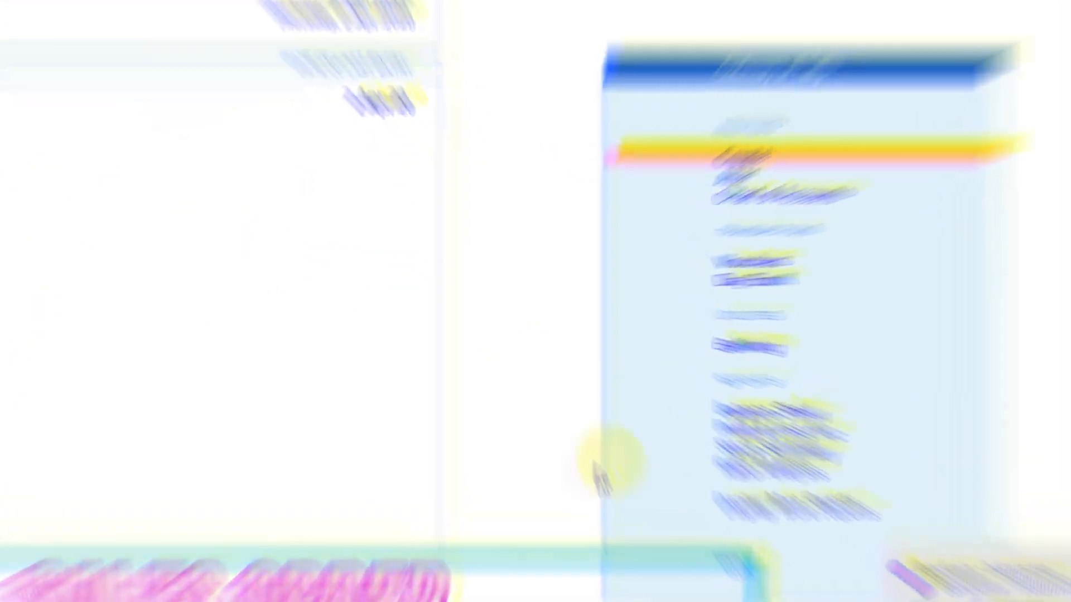
Open voucher entry from the Gateway of Tally and switch to a new Sales Order voucher.
key("Down")
key("Down")
key("Down")
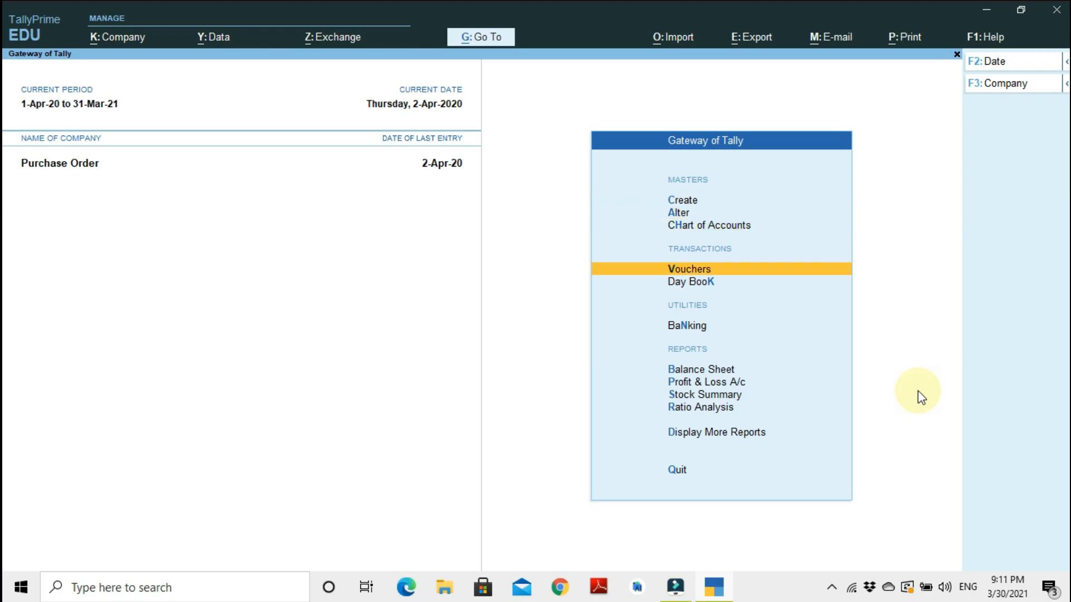
key("Return")
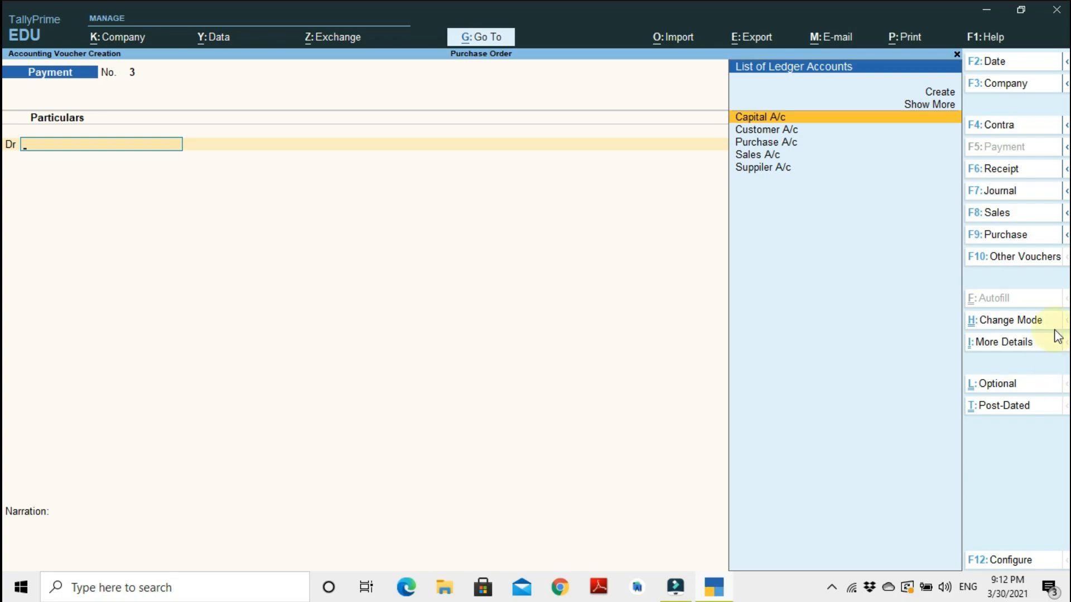
left_click(1065, 213)
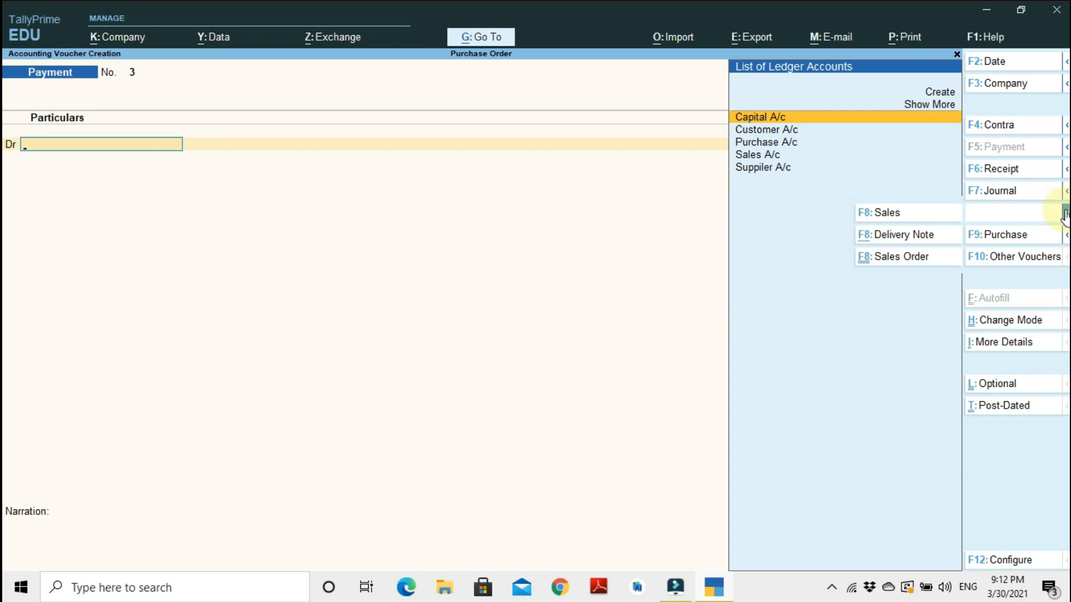
key("ctrl")
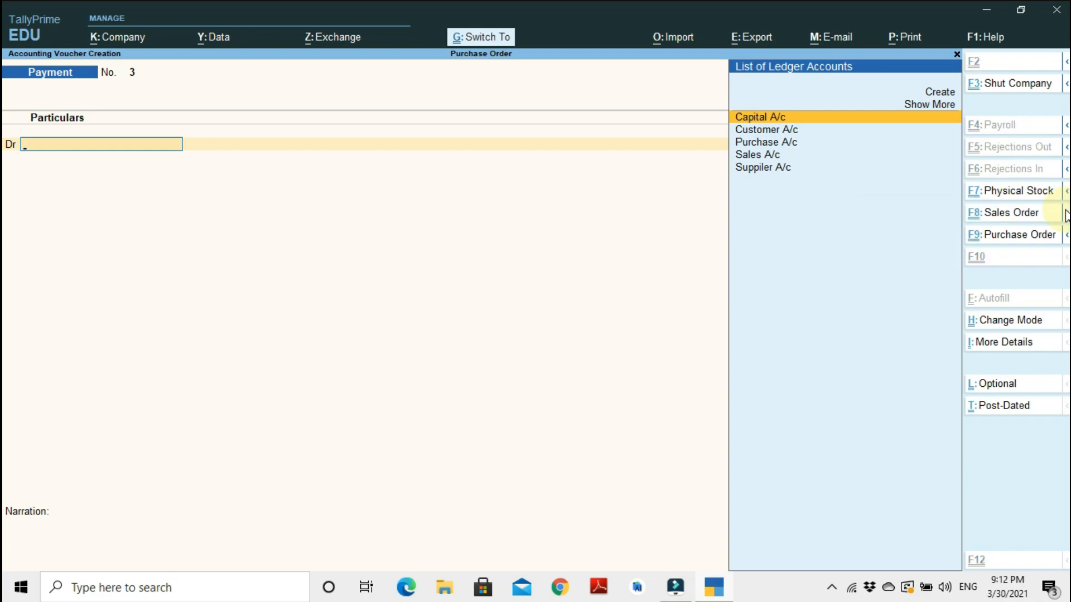
key("ctrl+F8")
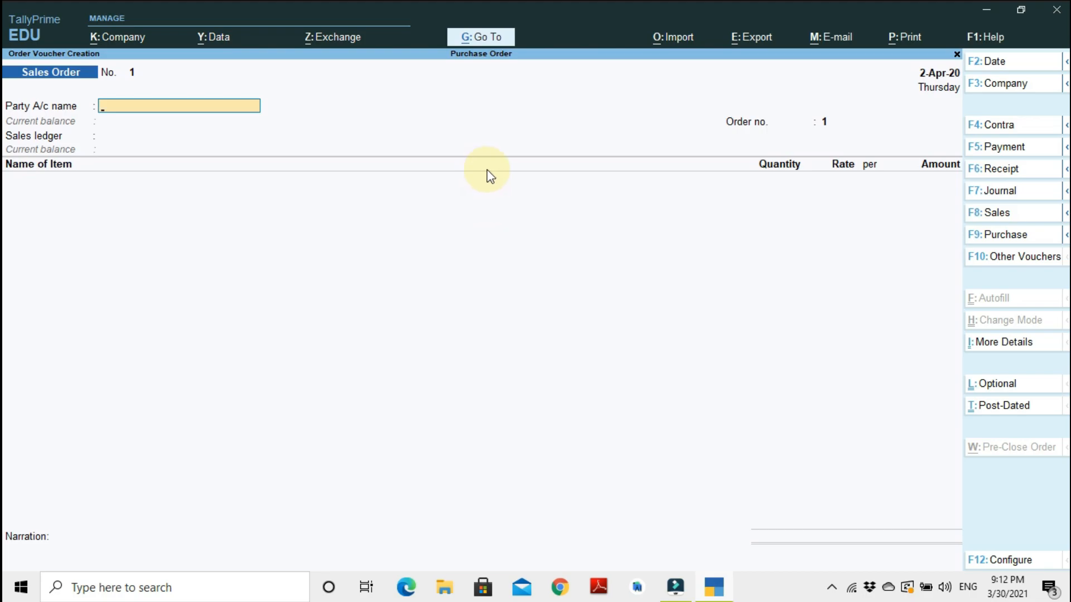
Select Customer A/c as the party account of the sales order.
type("Cu")
key("Return")
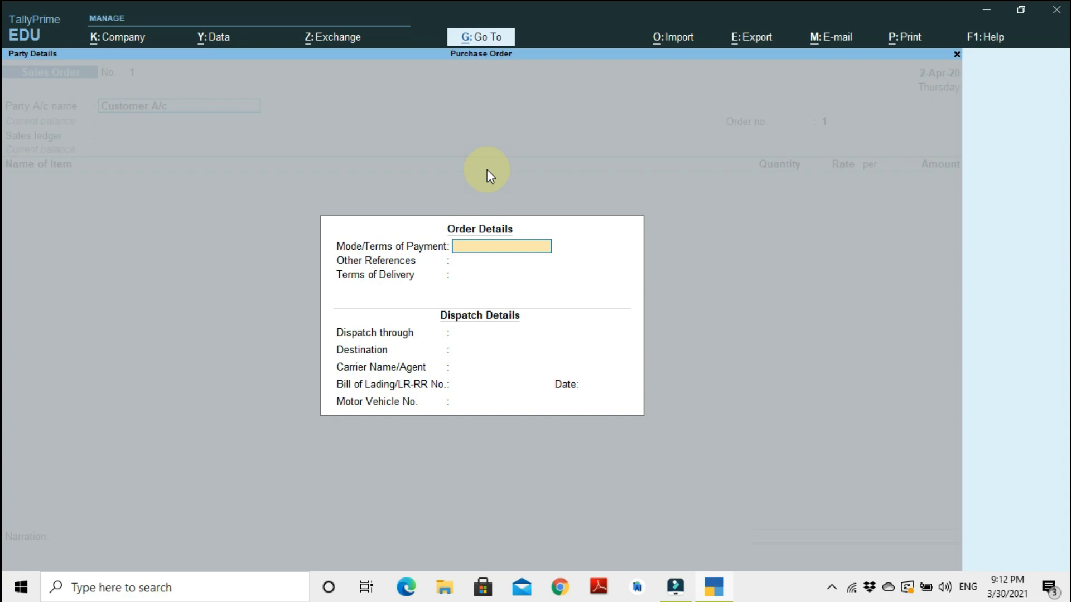
Enter On Credit as the mode/terms of payment in the order details.
type("On Credit")
key("Return")
key("Return")
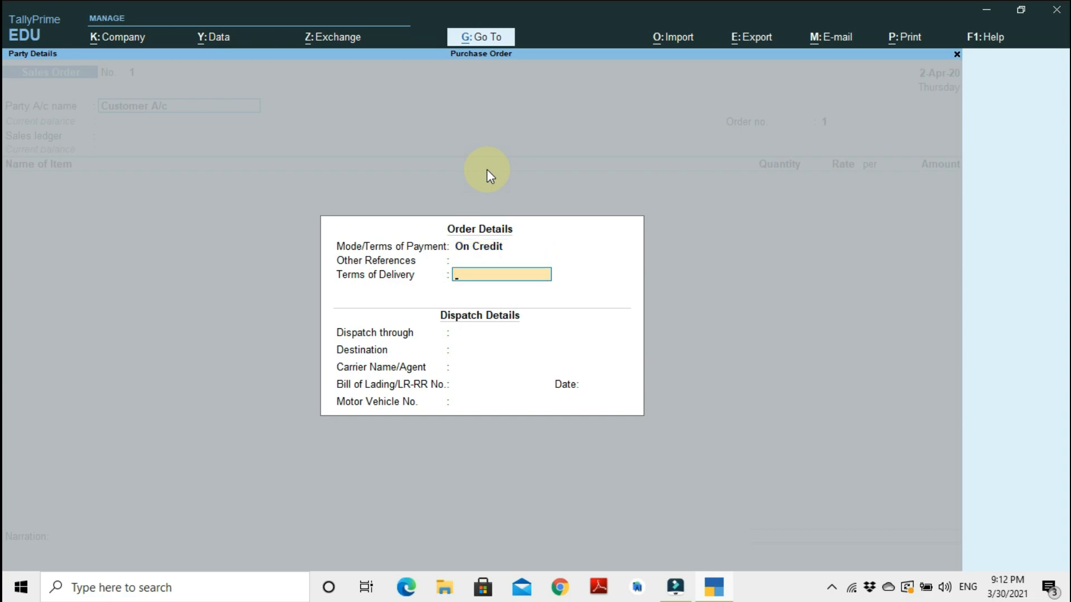
Set the mode/terms of payment to Online and the terms of delivery to On Credit.
key("Up")
key("Up")
type("Online")
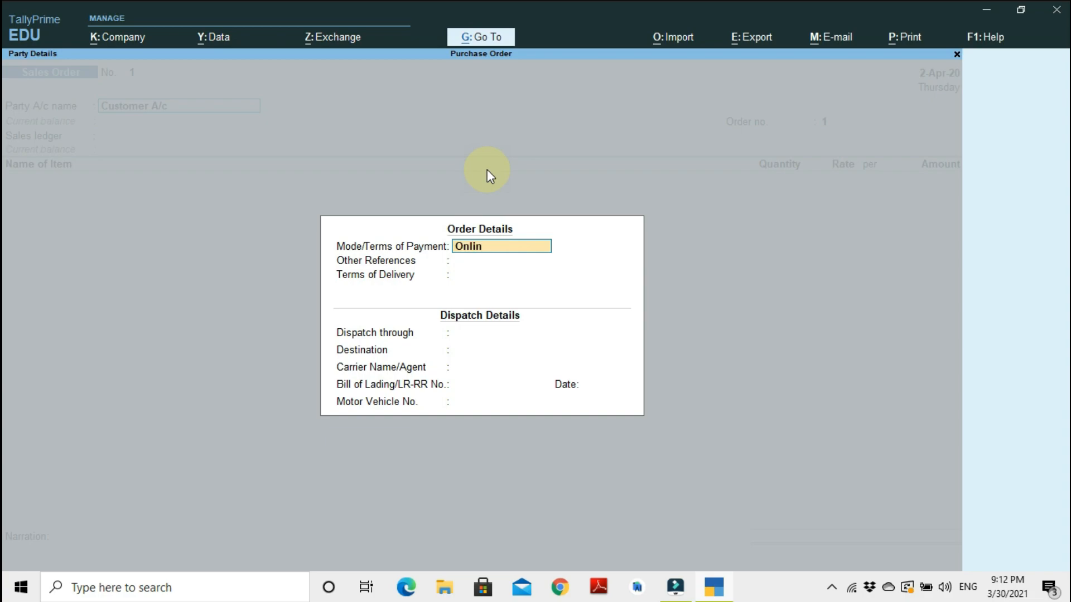
key("Return")
key("Return")
type("On")
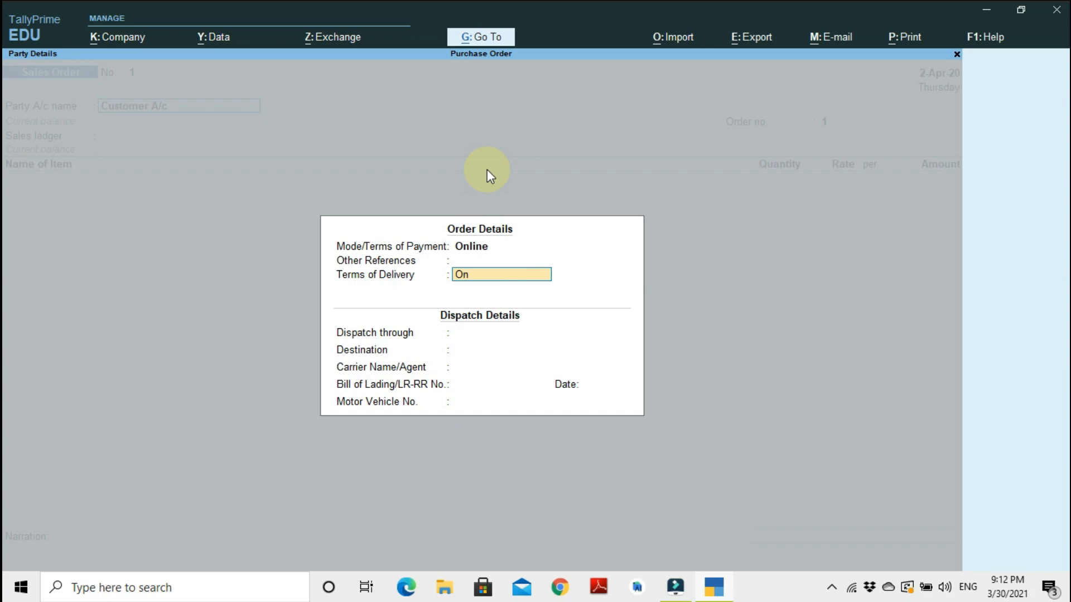
type(" Credit")
key("Return")
key("Return")
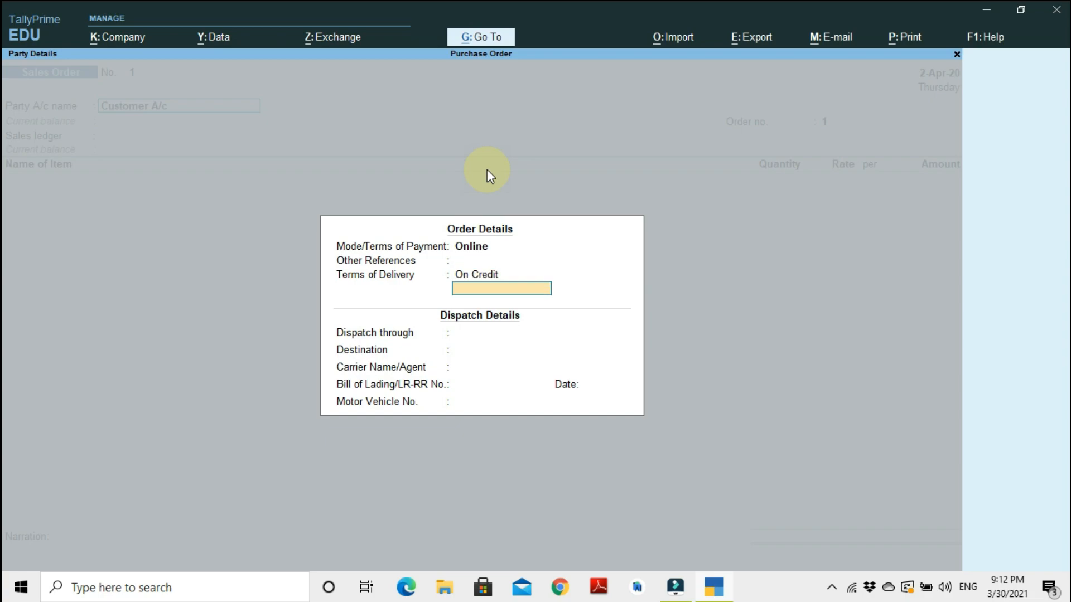
Set dispatch through to By Hand and the destination to Moradabad.
type("By Hand")
key("Return")
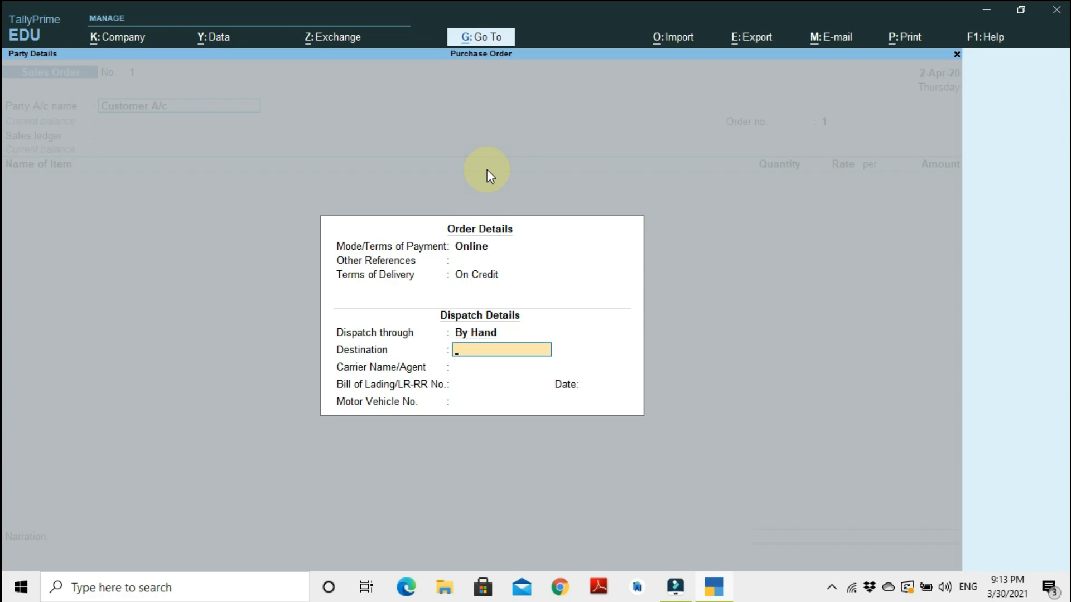
type("Moradabad")
key("Return")
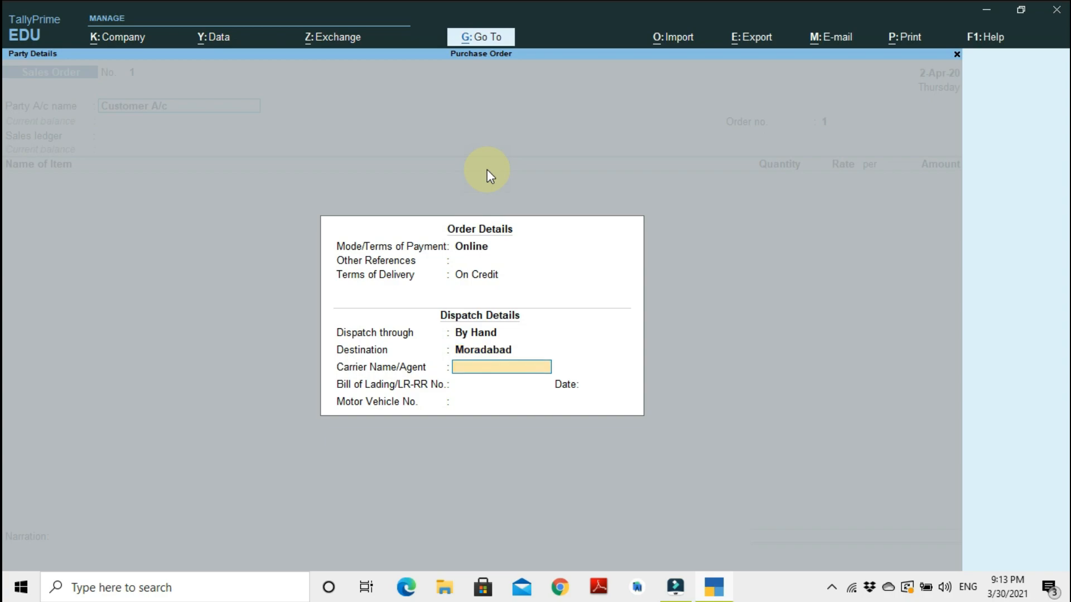
Enter the carrier agent's name in the dispatch details.
key("Return")
Enter the bill of lading number and set its date to 2-Apr-20.
type("254145")
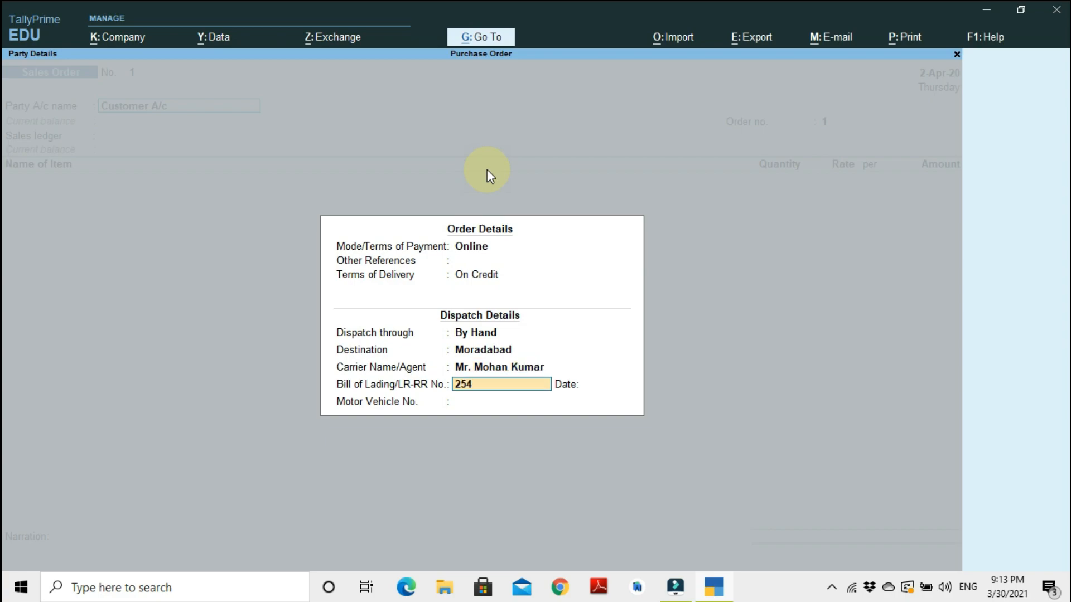
key("Return")
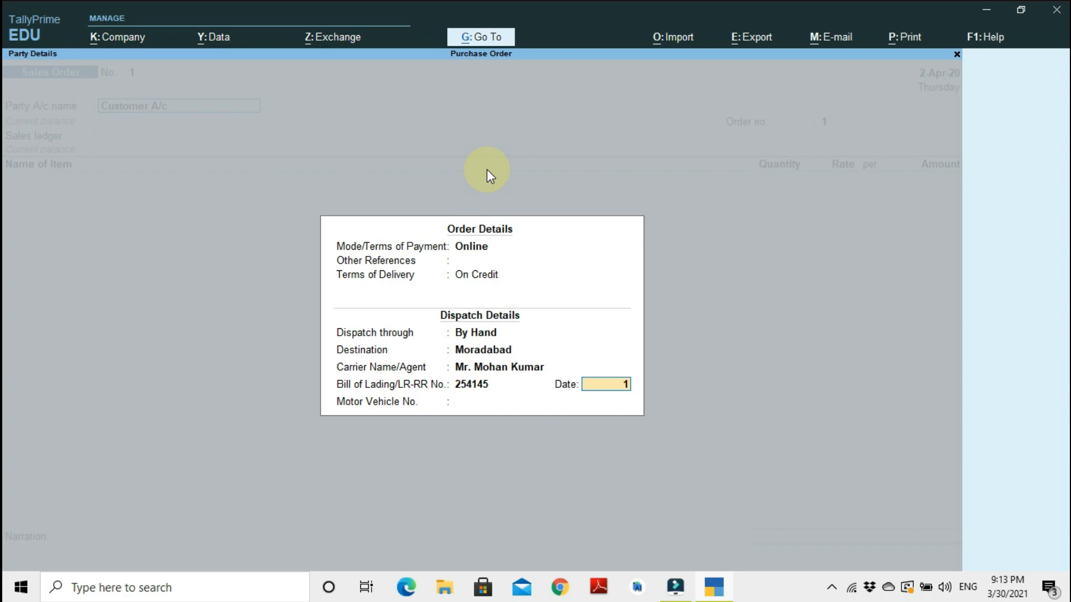
type("1")
key("BackSpace")
type("2-")
key("Return")
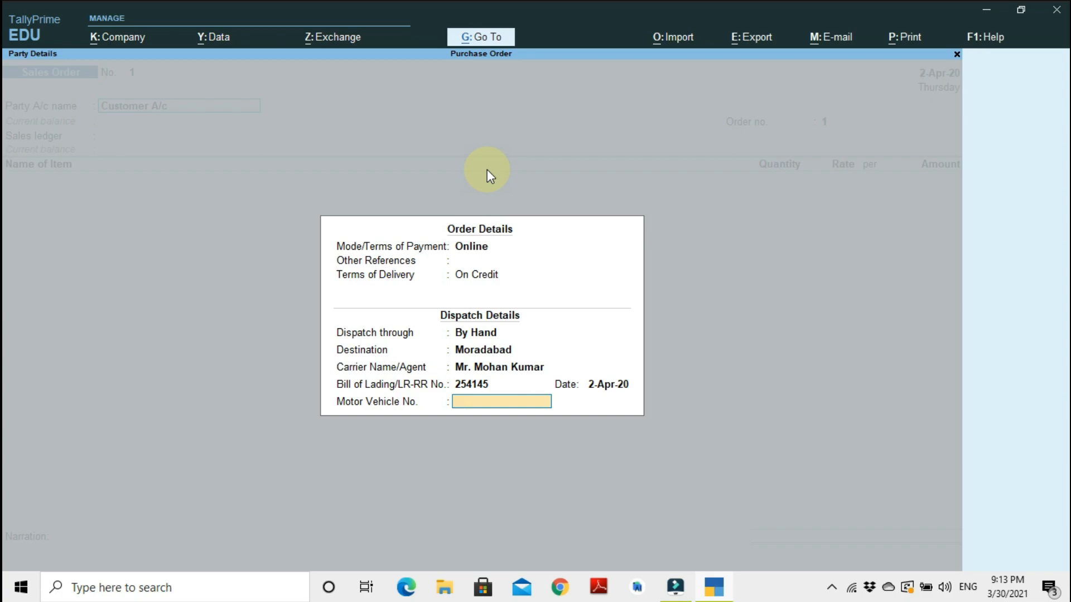
Enter a motor vehicle number and confirm the dispatch details.
type("Up 27- H 254")
key("Return")
type("2")
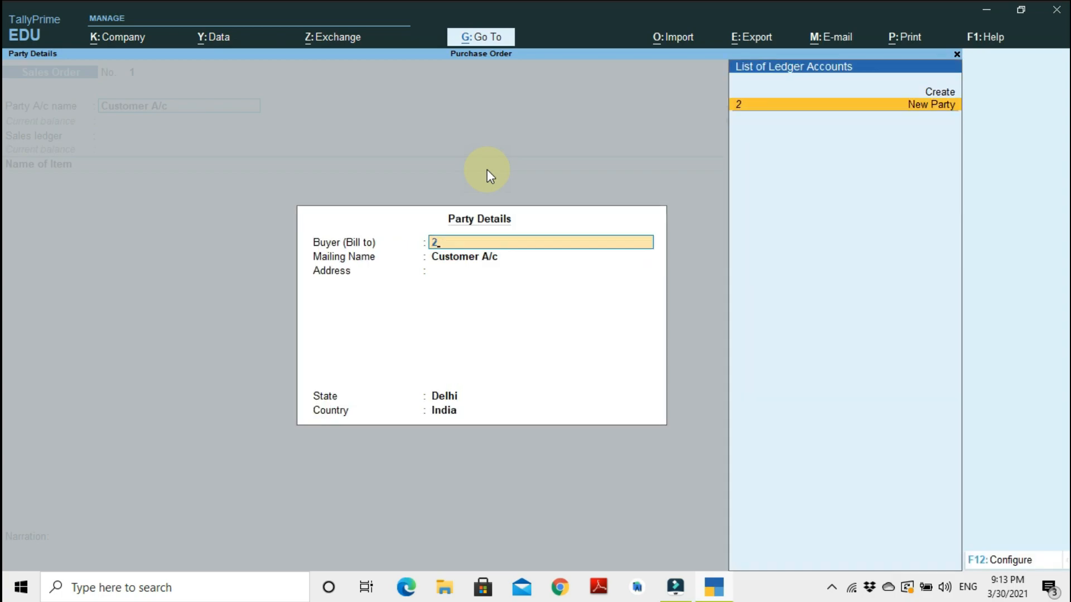
key("Escape")
key("Escape")
key("Return")
key("Return")
key("Return")
key("Return")
key("Return")
key("Return")
key("Return")
key("Return")
key("Return")
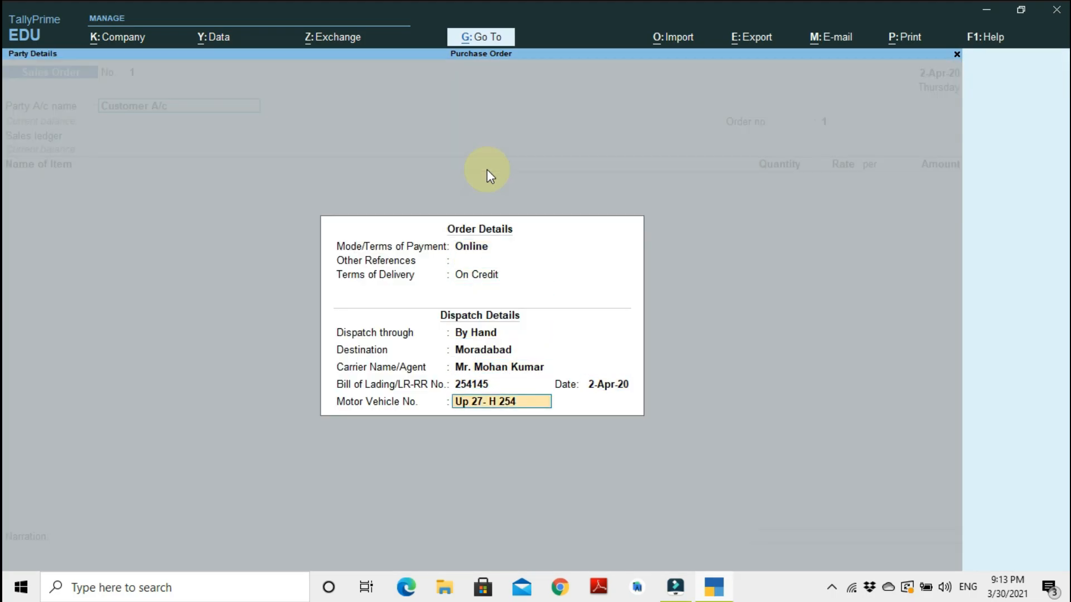
Re-enter the motor vehicle number in corrected format and confirm the order details.
key("Delete")
type("U")
key("Delete")
key("Delete")
type("Up24")
key("BackSpace")
key("BackSpace")
key("BackSpace")
key("BackSpace")
type("P27-H 05421")
key("Return")
Enter the street and city lines of the buyer's address in the party details.
key("Return")
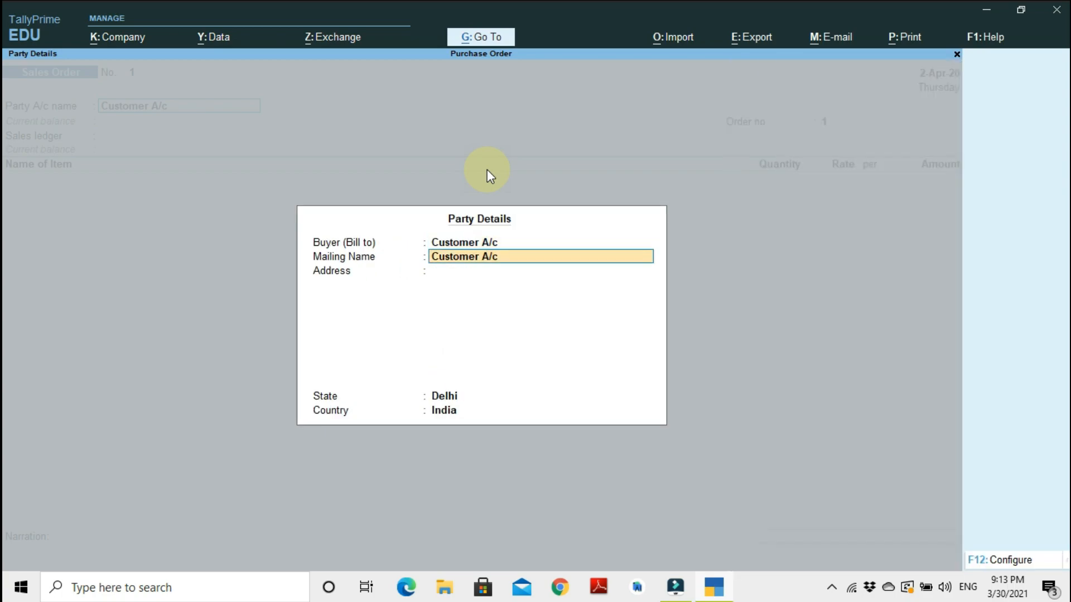
key("Return")
type("Nr")
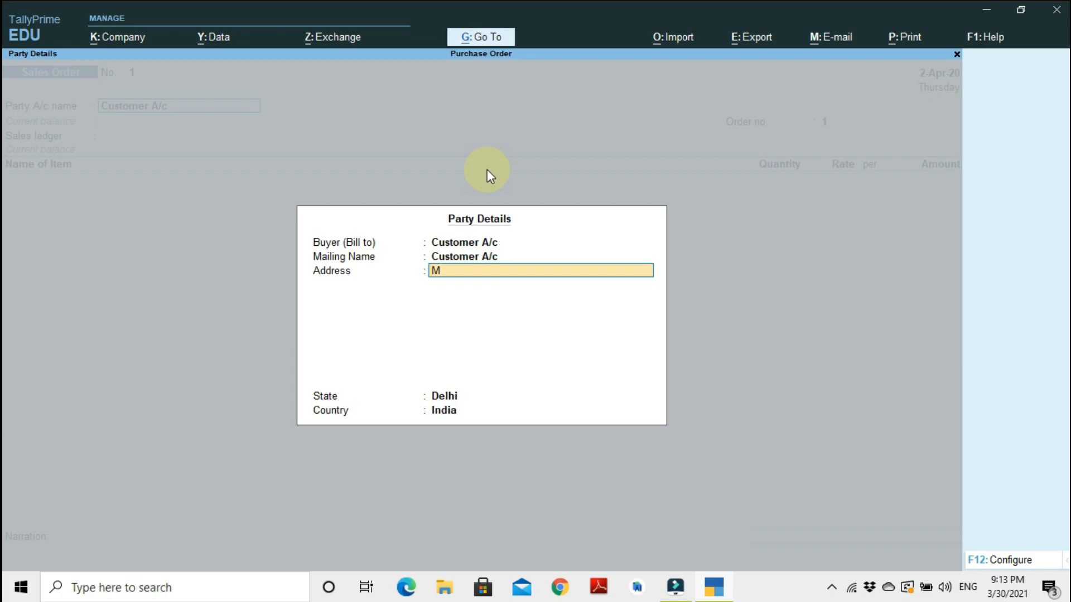
key("BackSpace")
key("BackSpace")
type("Nr")
key("BackSpace")
type("ear Moradabad Rai")
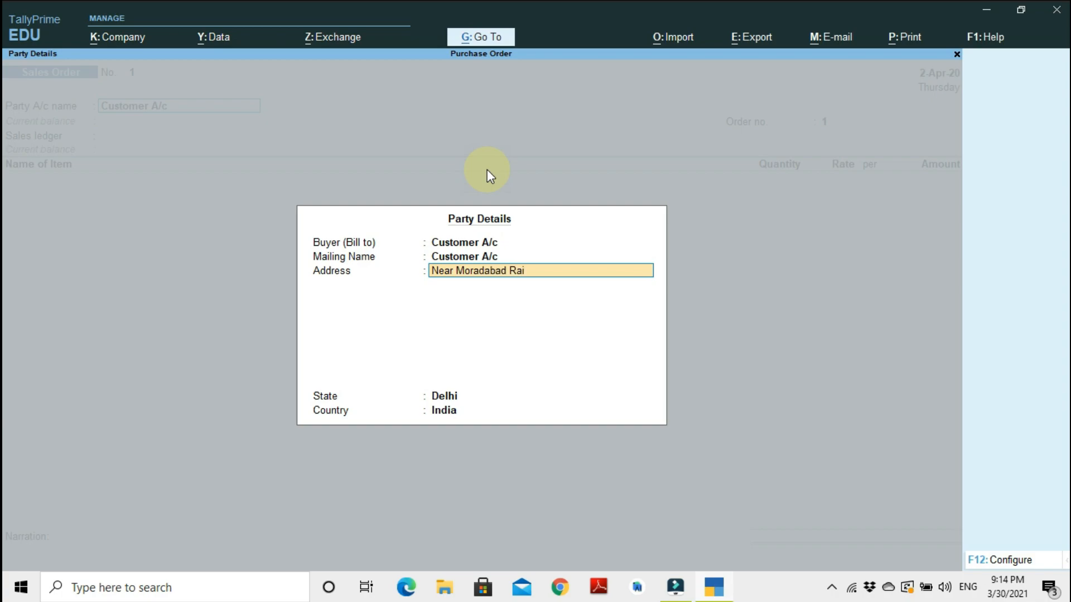
type("lway Station")
key("Return")
type("Mo")
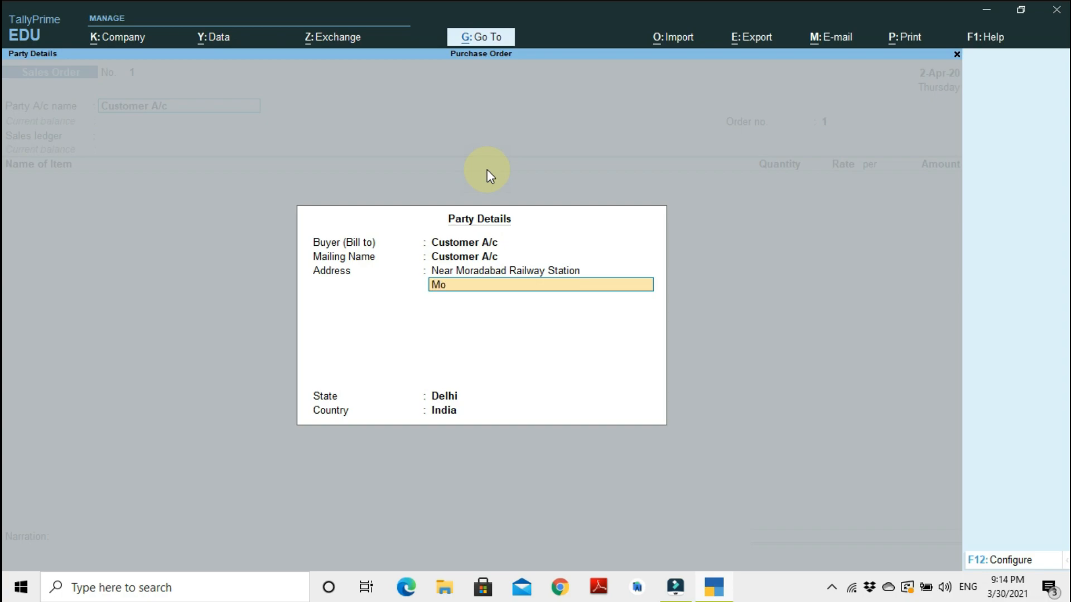
type("radabad")
key("Return")
Add the state and PIN code lines to the buyer's address.
type("Uttar Pradesh")
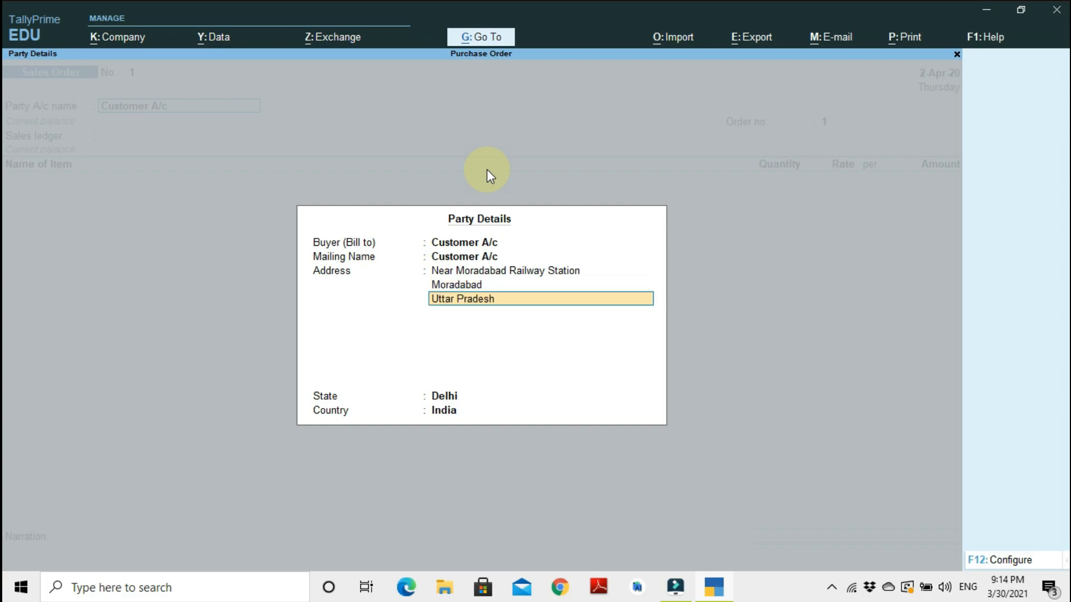
key("Return")
type("242410")
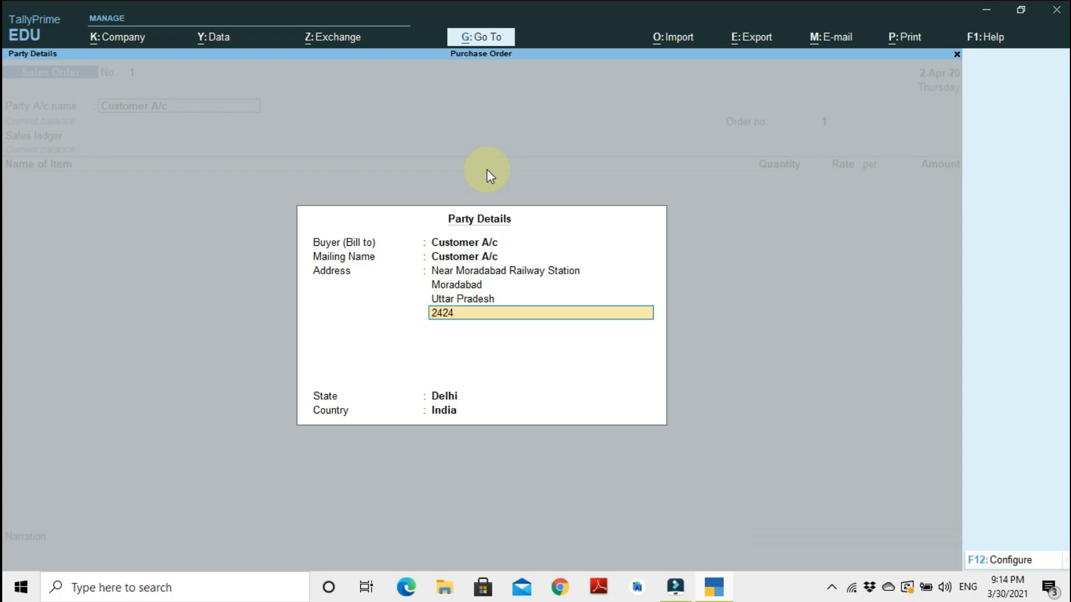
key("Return")
Return to the party details and change the buyer's state to Uttar Pradesh.
key("Return")
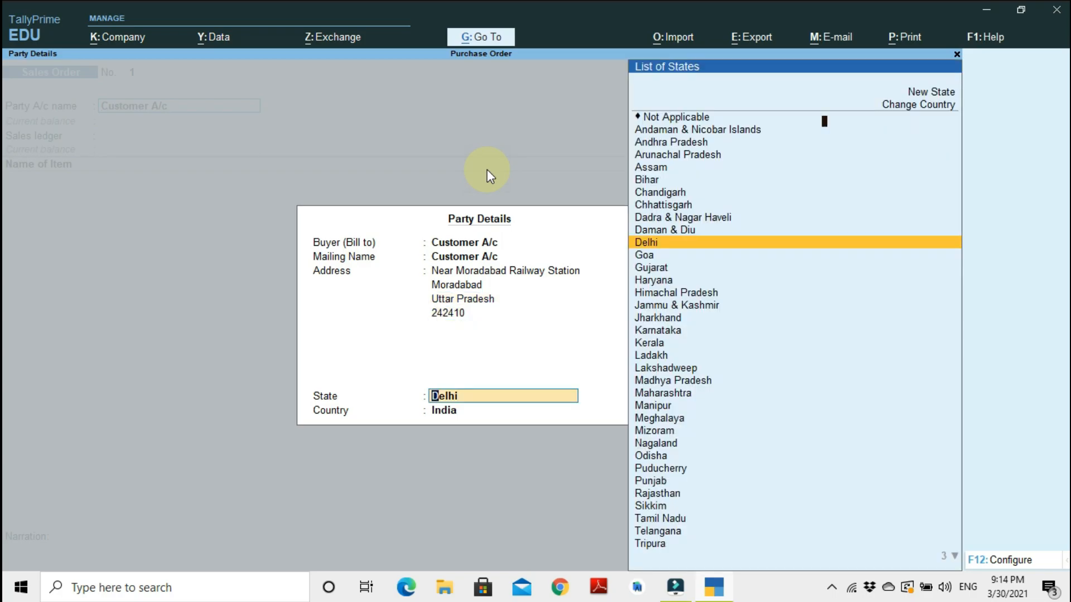
key("Return")
key("BackSpace")
key("Return")
key("Return")
key("Return")
key("Return")
key("Return")
key("Return")
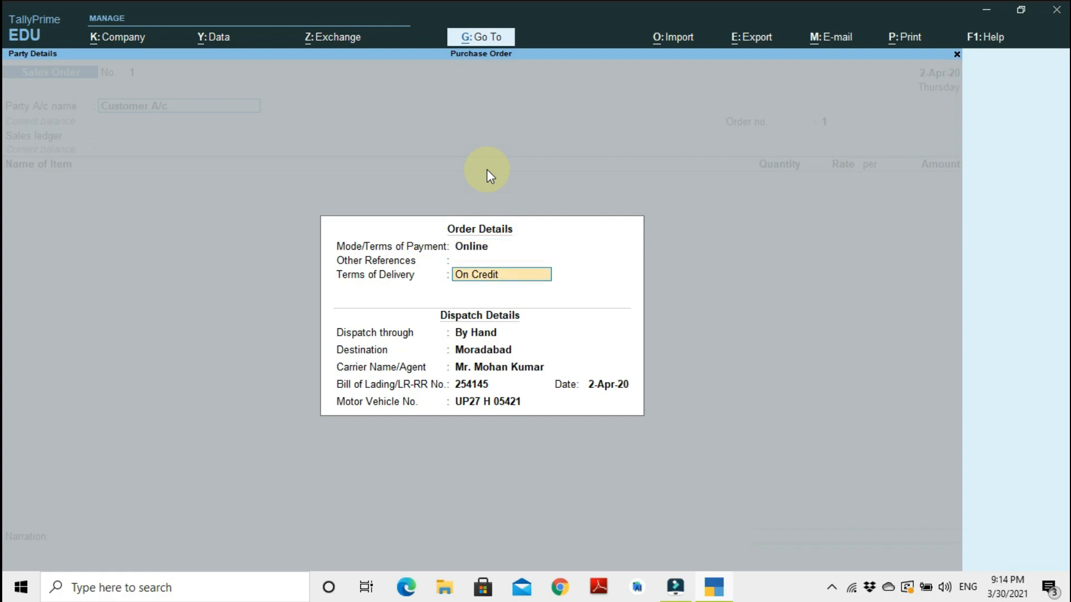
key("Return")
key("Return")
key("Return")
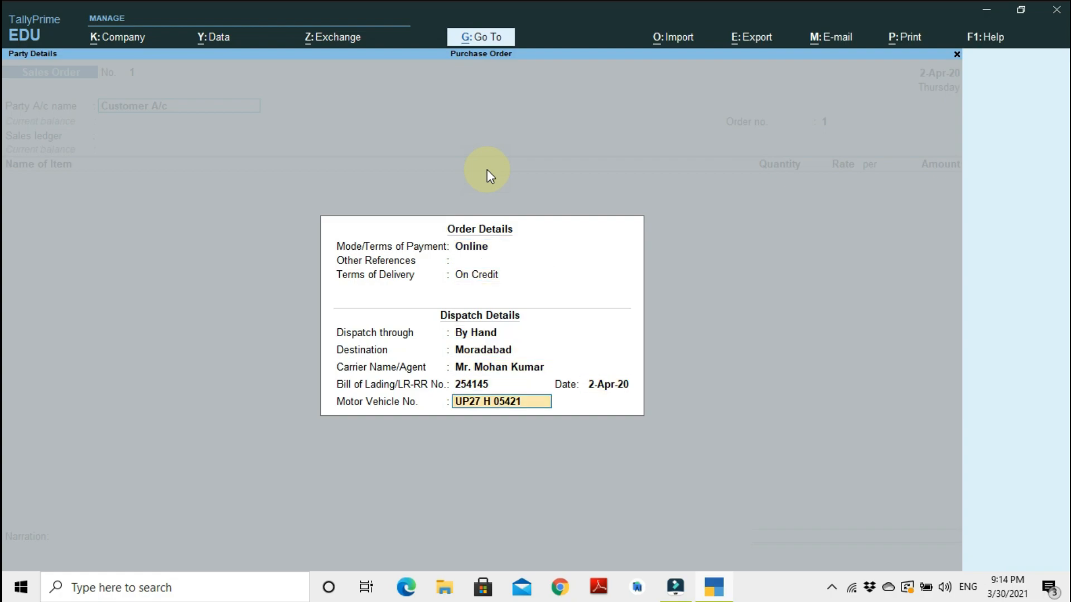
key("Return")
key("Return")
key("Return")
key("Return")
key("Return")
key("Return")
key("Return")
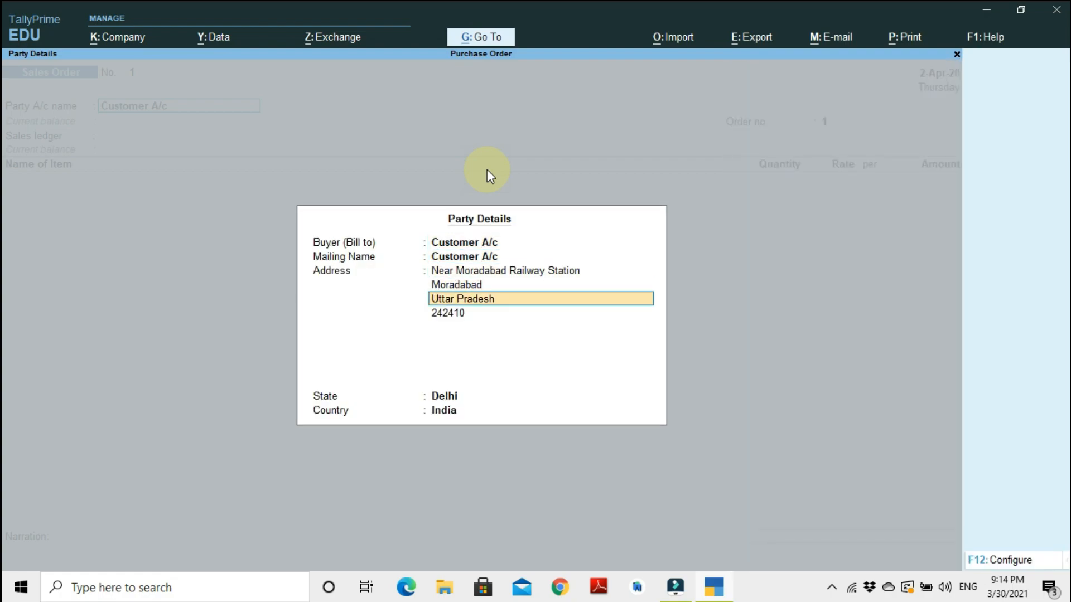
key("Return")
type("Ut")
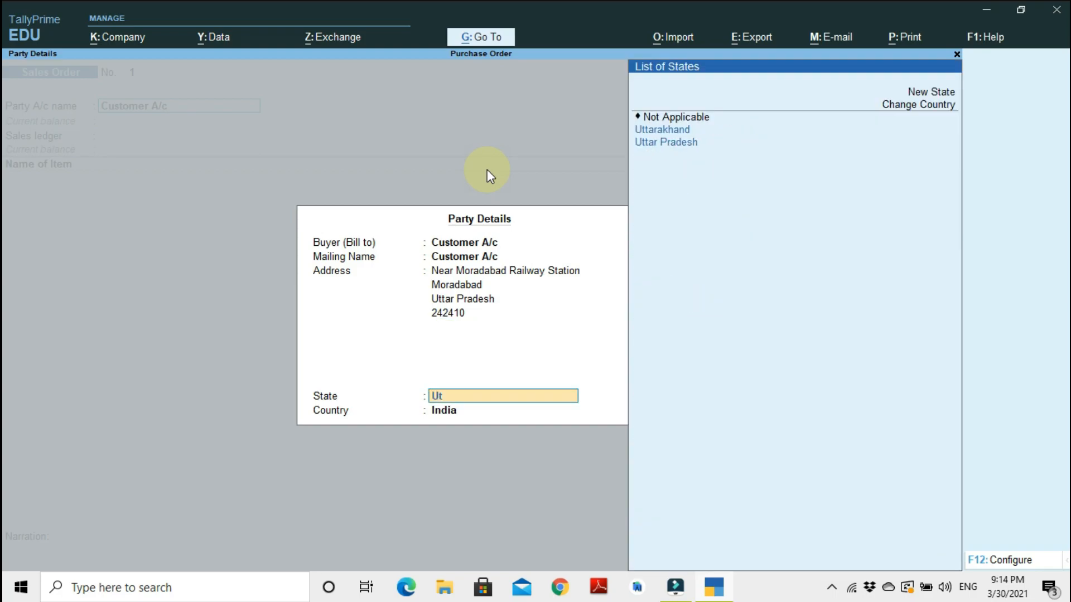
key("Down")
Enter the sales order number and choose Sales A/c as the sales ledger.
key("Return")
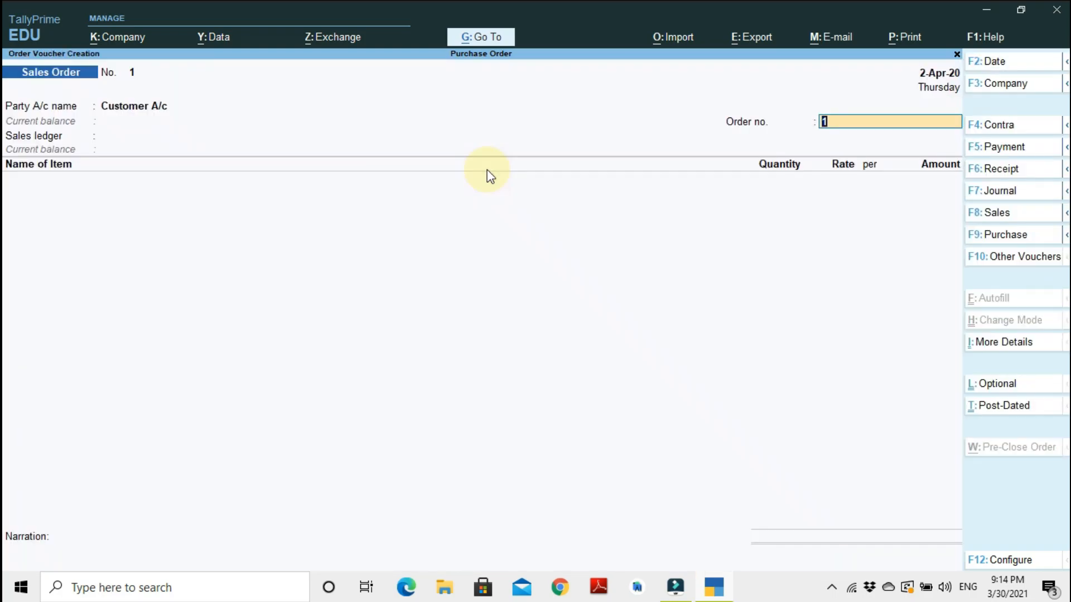
type("so")
key("BackSpace")
key("BackSpace")
type("SO12")
key("Return")
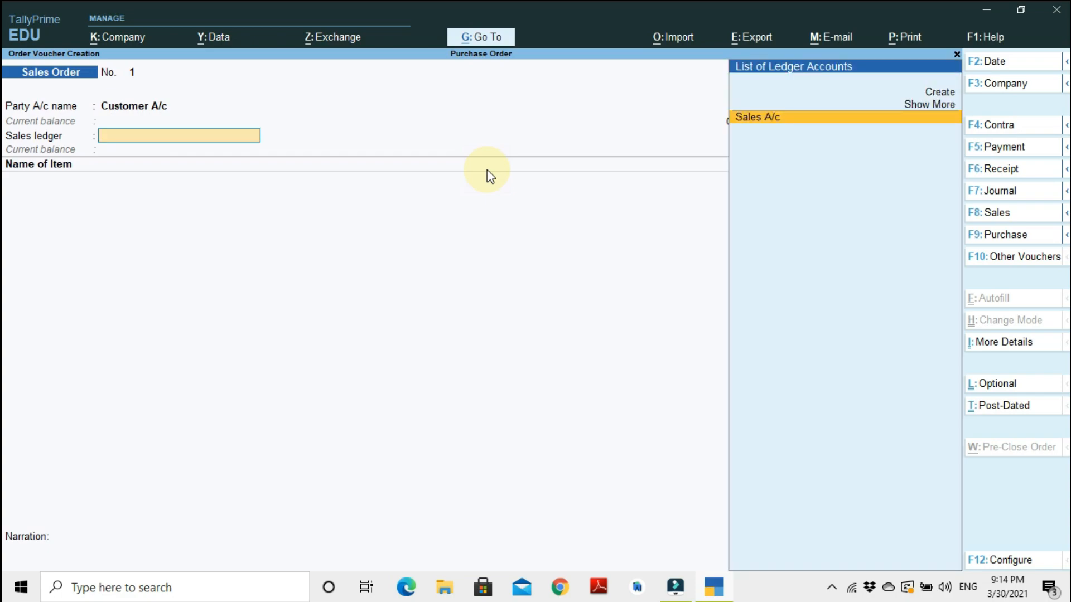
key("Return")
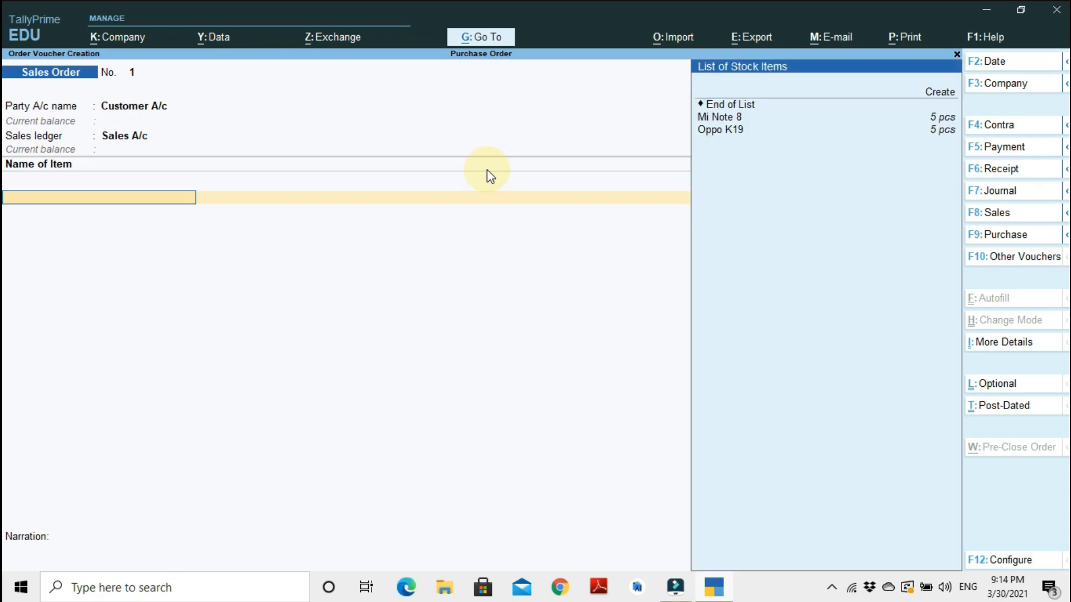
Add Mi Note 8 as the first item and set its due-on period to 1 day.
key("Down")
key("Return")
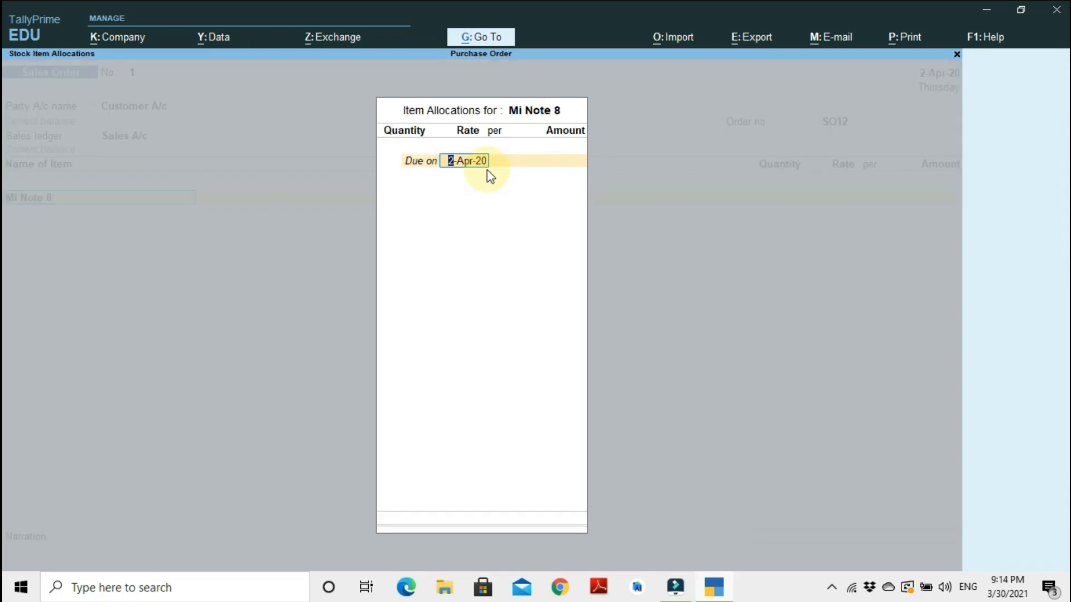
key("Return")
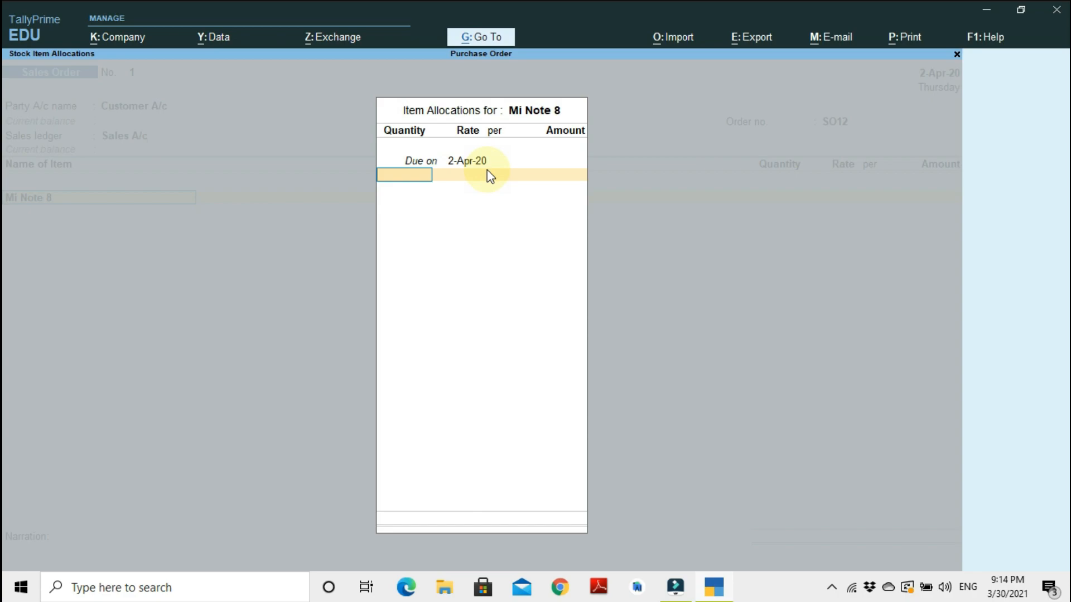
key("BackSpace")
type("3")
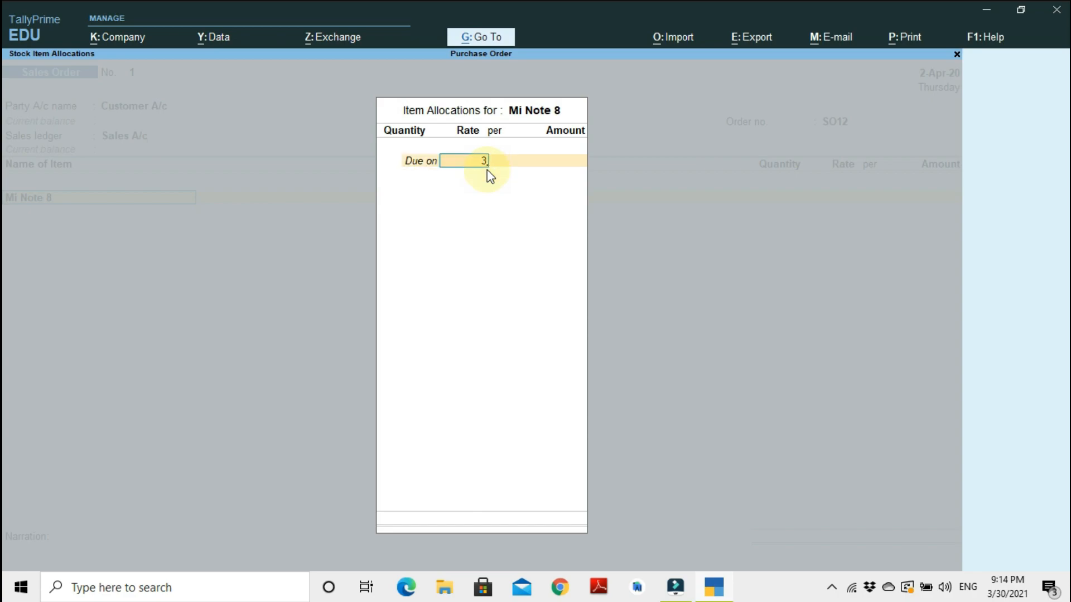
key("Return")
key("BackSpace")
type("1")
key("Return")
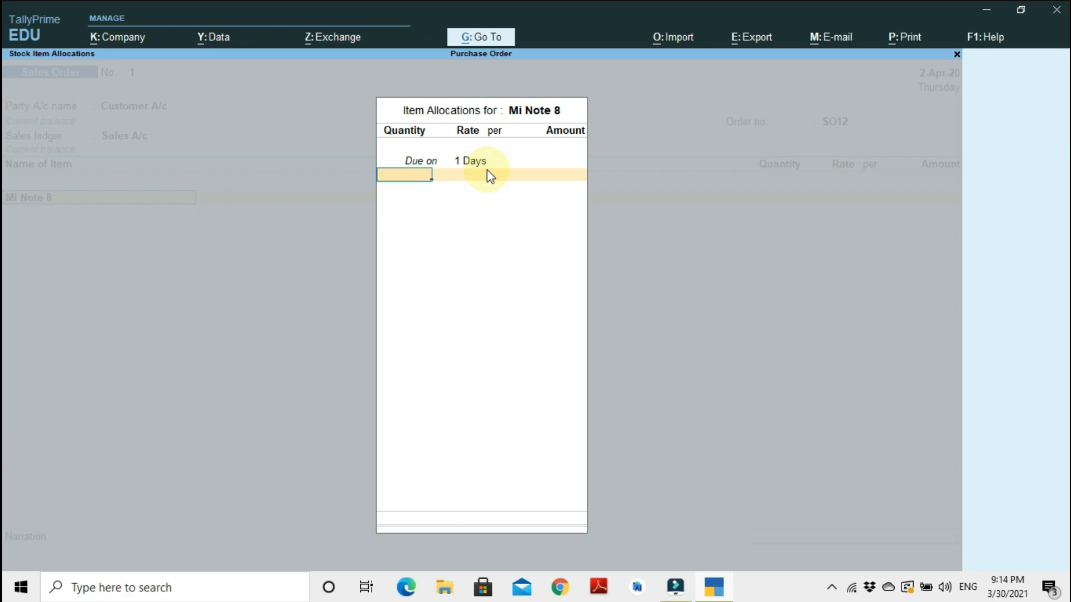
Allocate 5 pcs of Mi Note 8 at a rate of 19,000 and close the item allocation.
type("5")
key("Return")
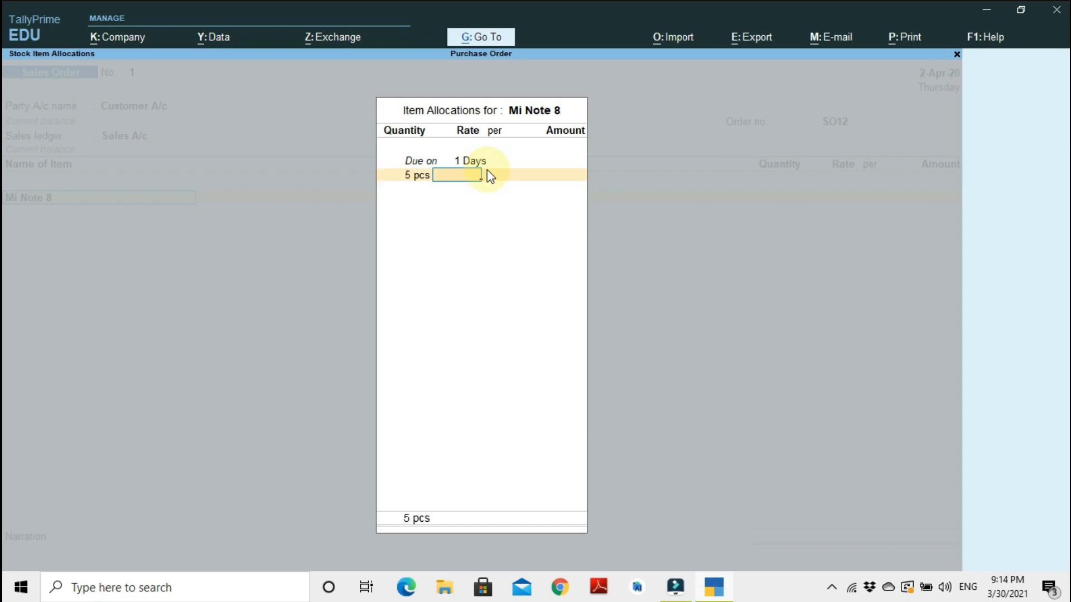
type("19,000")
key("Return")
key("Return")
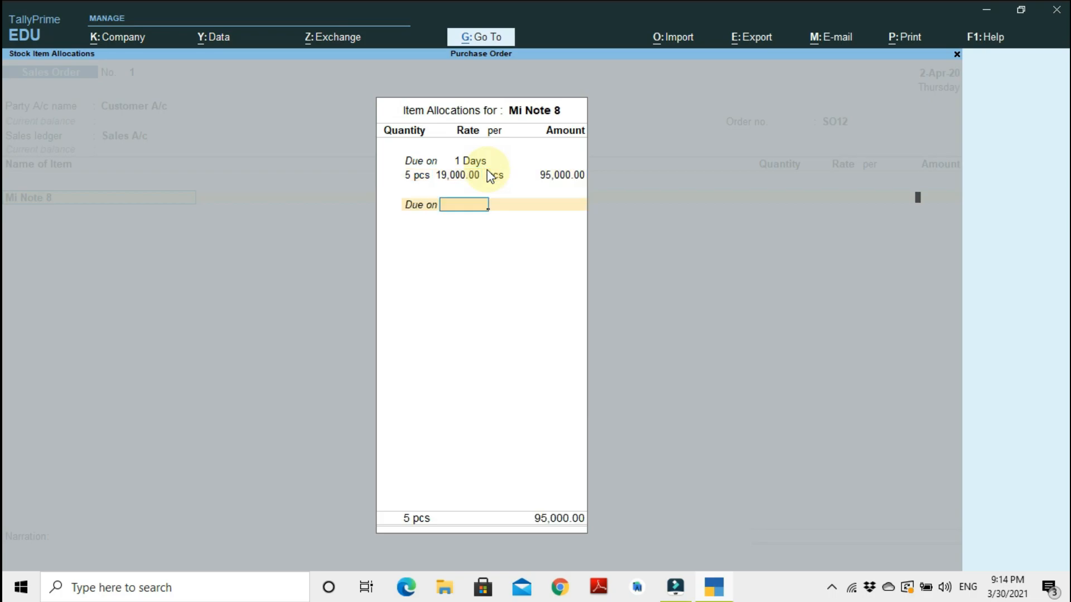
key("Return")
key("Return")
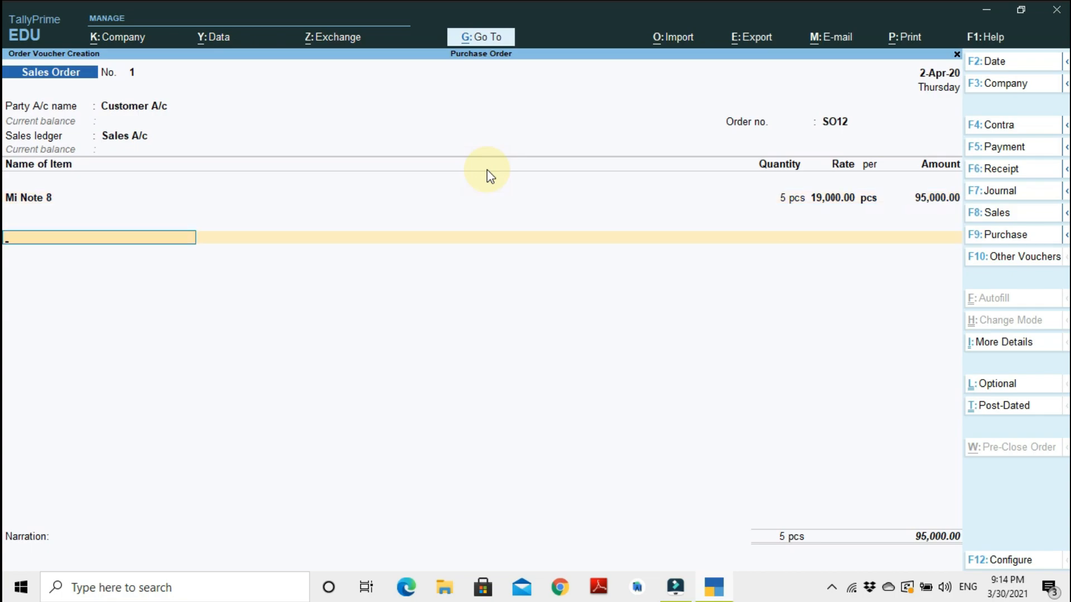
key("Return")
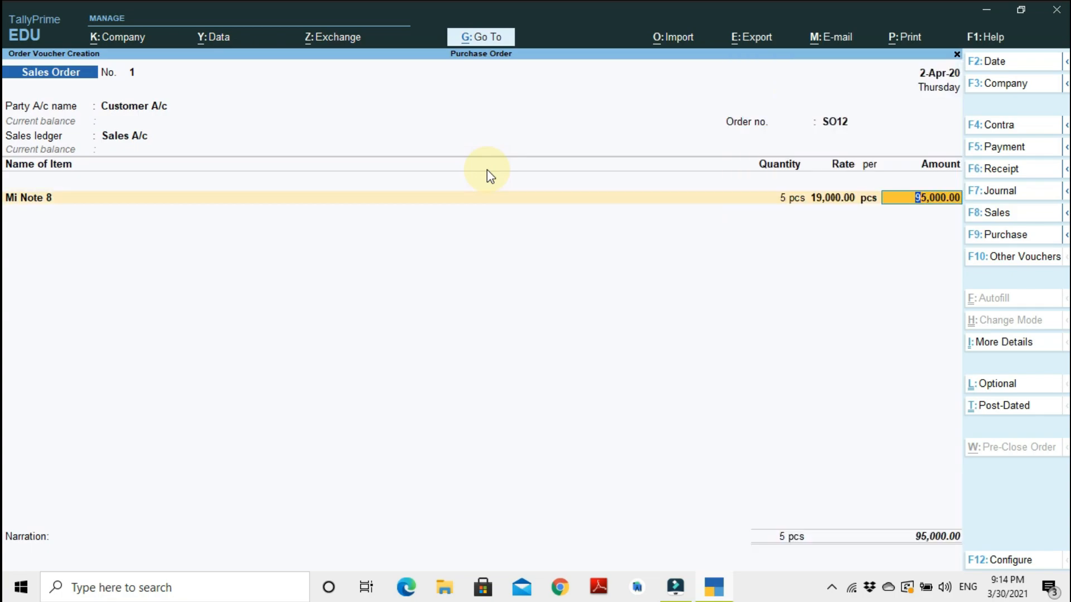
key("Return")
key("Return")
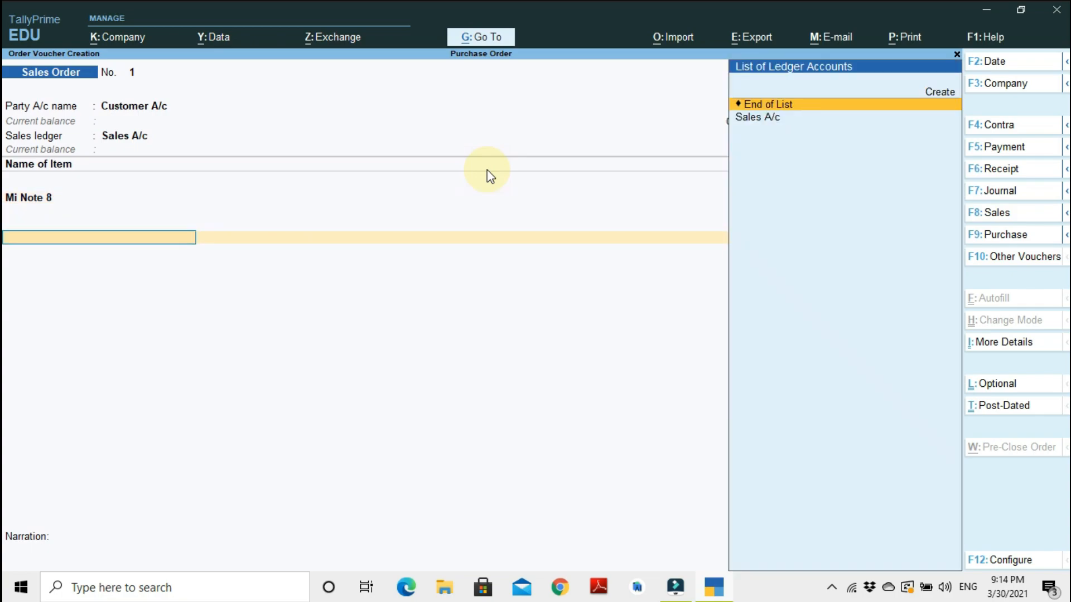
key("space")
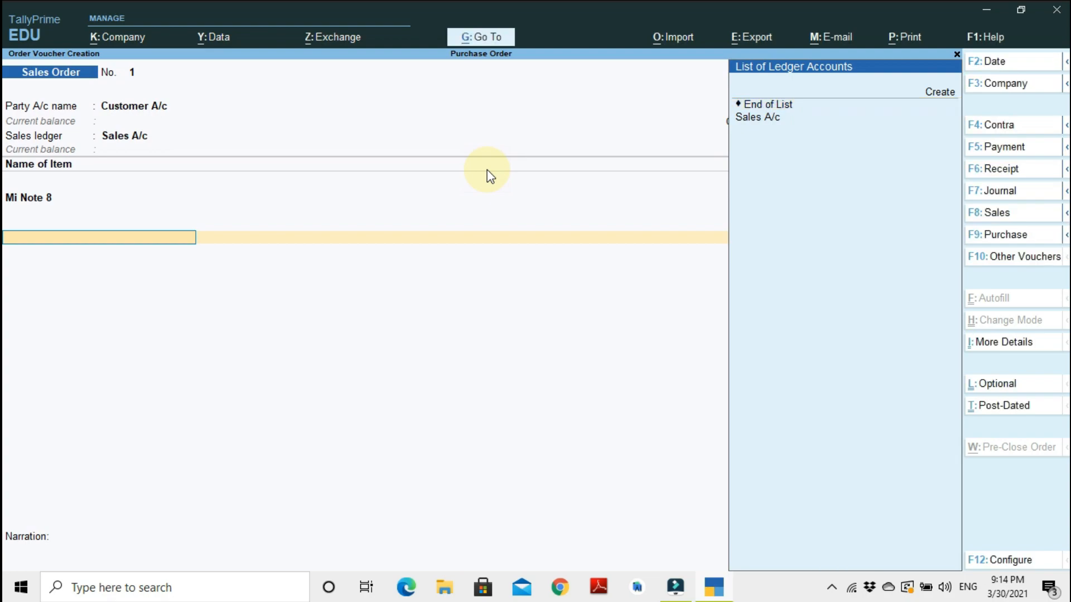
key("BackSpace")
key("Return")
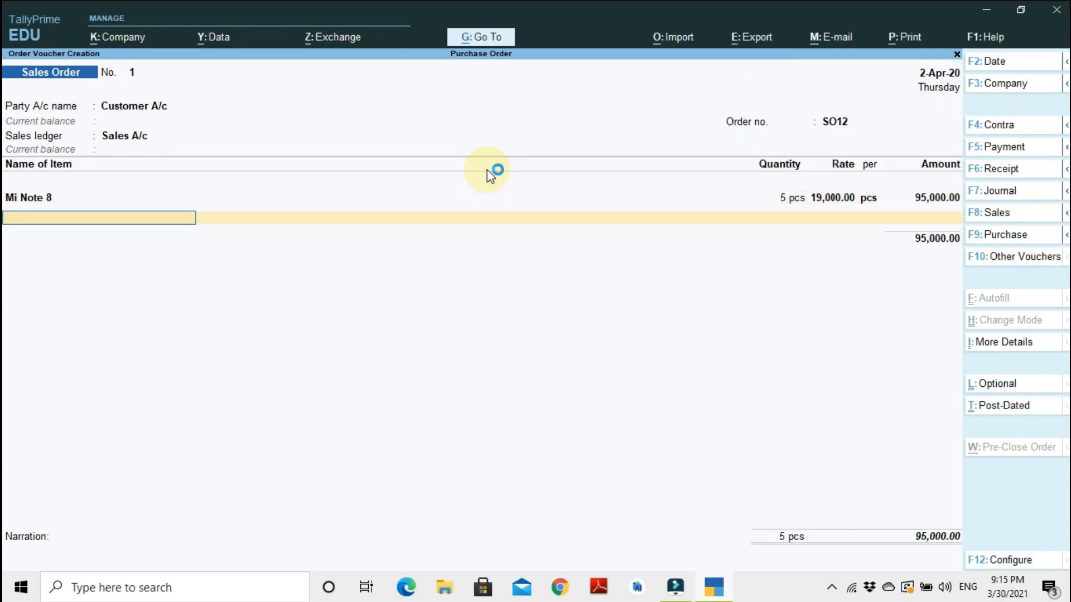
Add Oppo K19 as the second item, due on 1 day, with 5 pcs at a rate of 25,000.
key("Down")
key("Return")
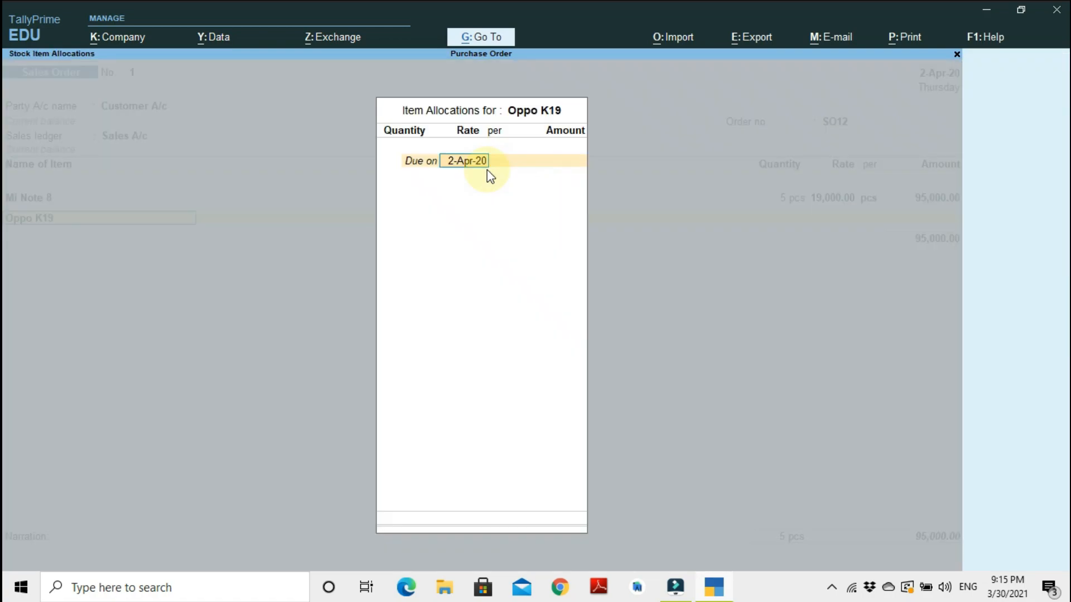
type("1")
key("Return")
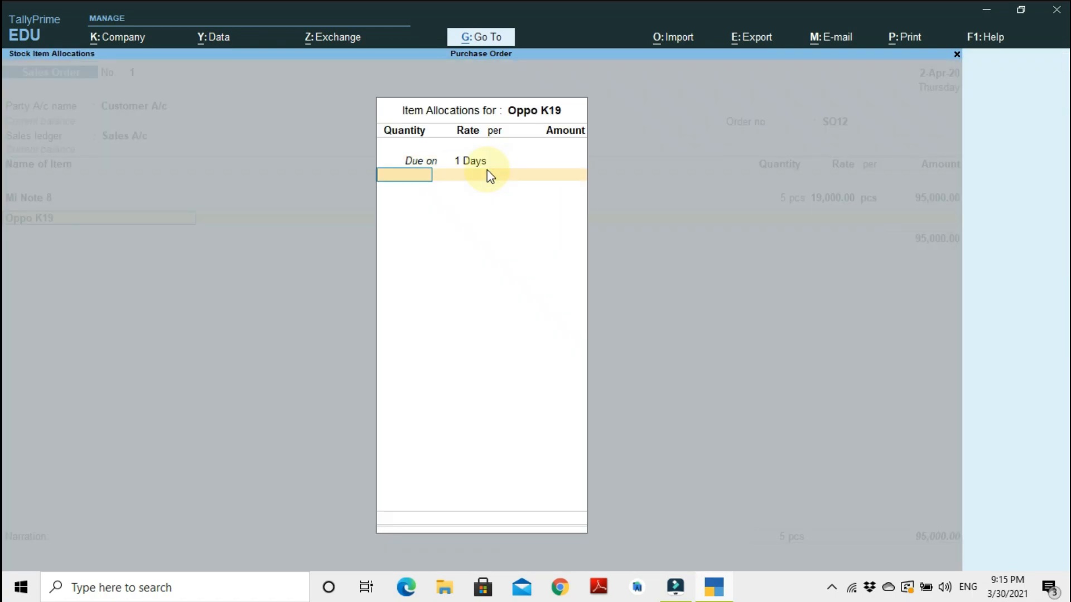
type("5")
key("Return")
type("25,000")
key("Return")
key("Return")
key("Return")
Finish the item list and accept the sales order voucher.
key("Return")
key("Return")
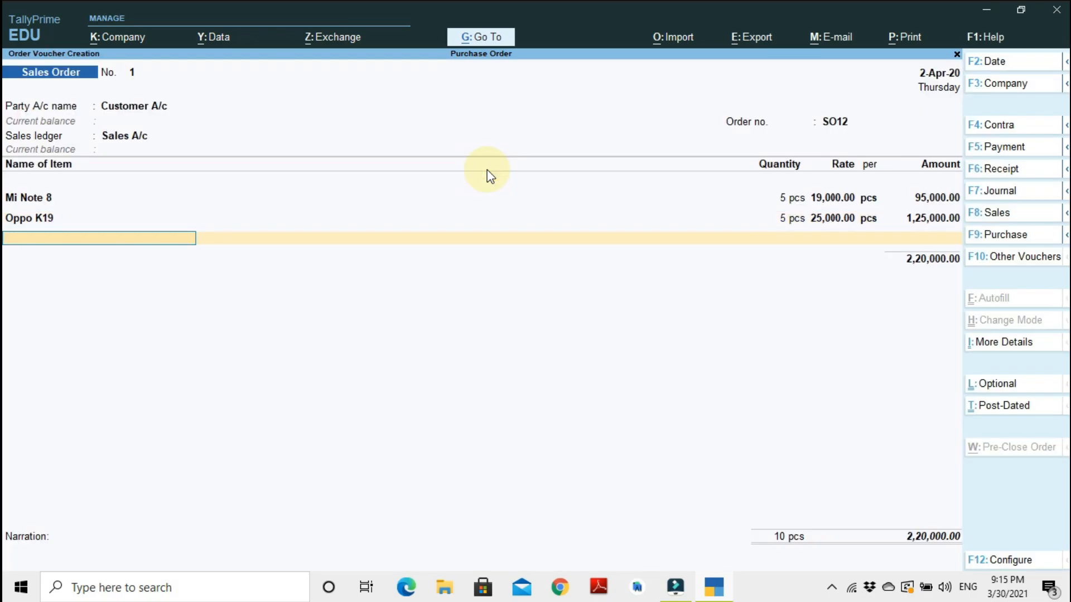
key("Return")
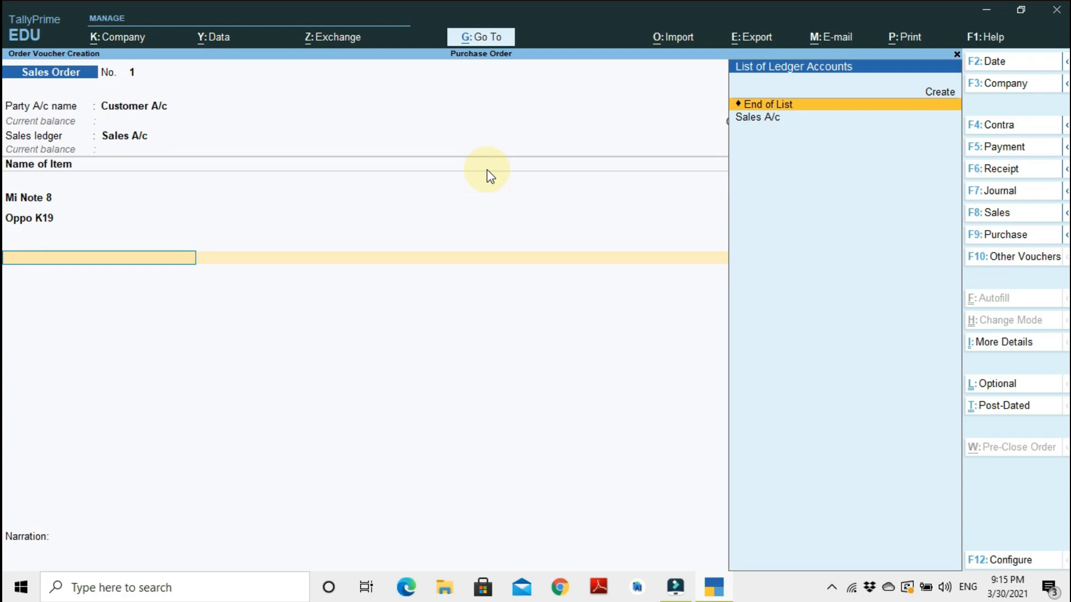
key("Return")
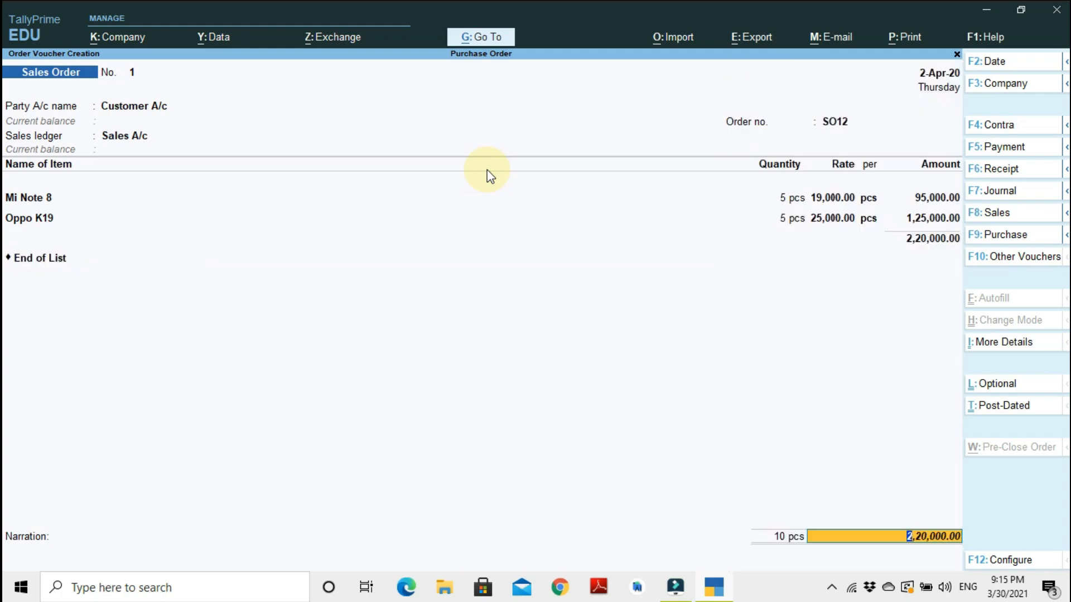
key("Return")
key("Return")
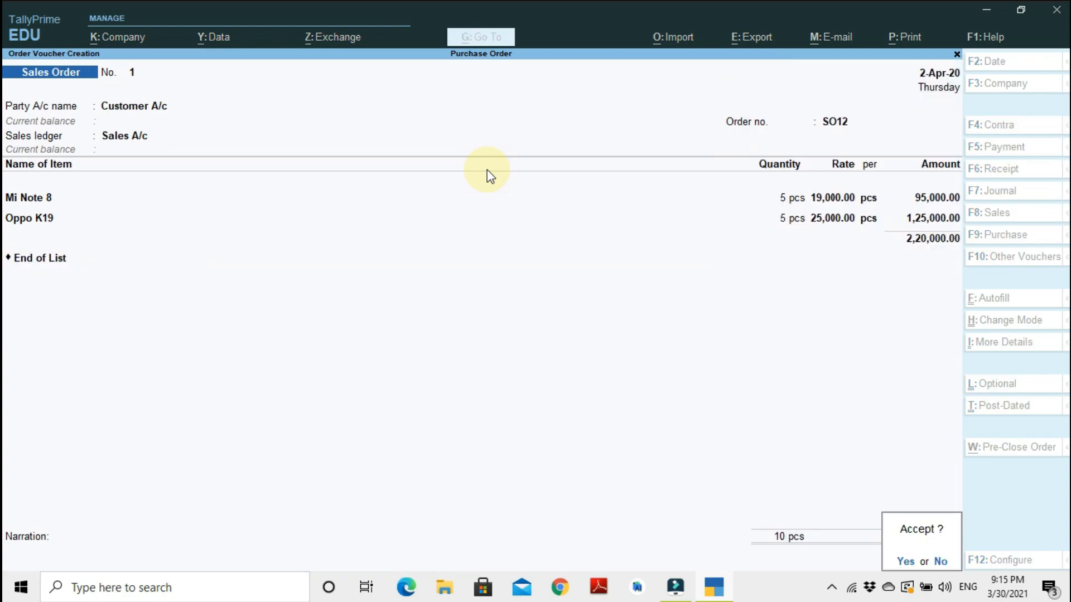
key("Return")
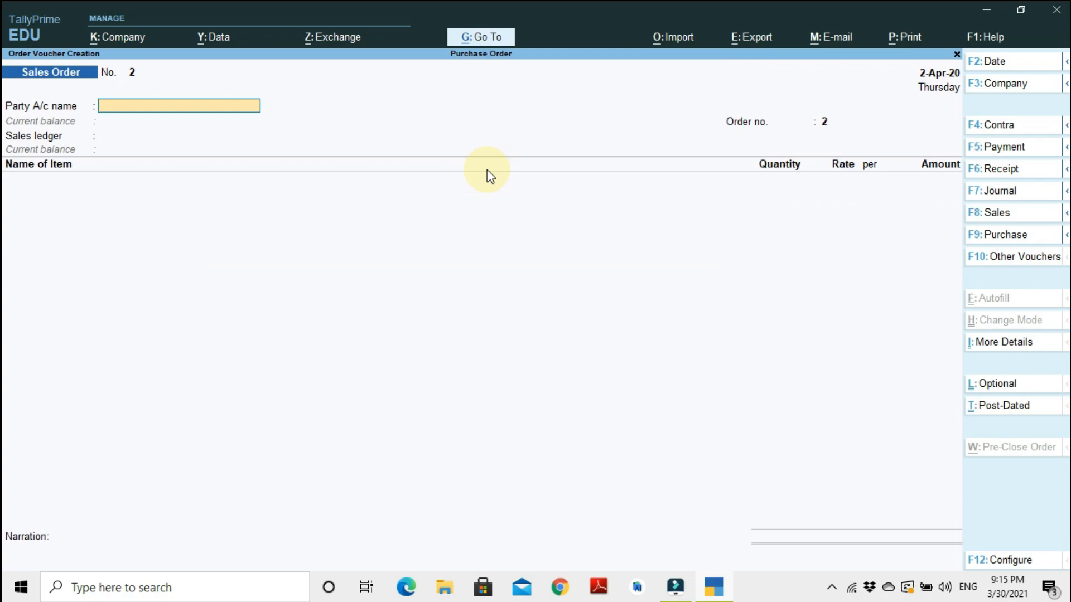
Start a receipt voucher crediting Customer A/c with 50000.
key("F6")
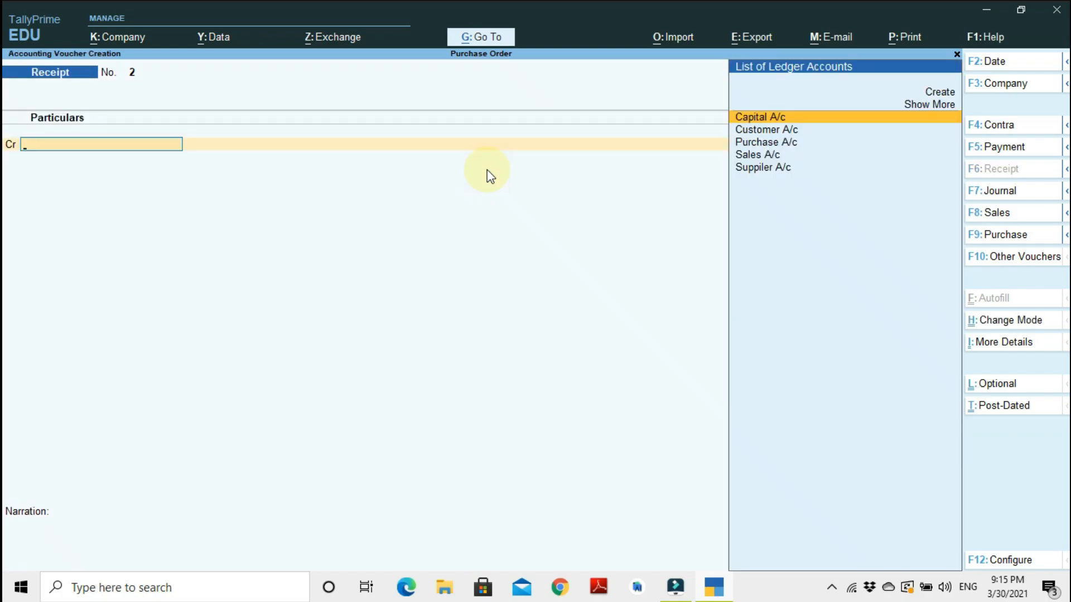
key("Down")
key("Return")
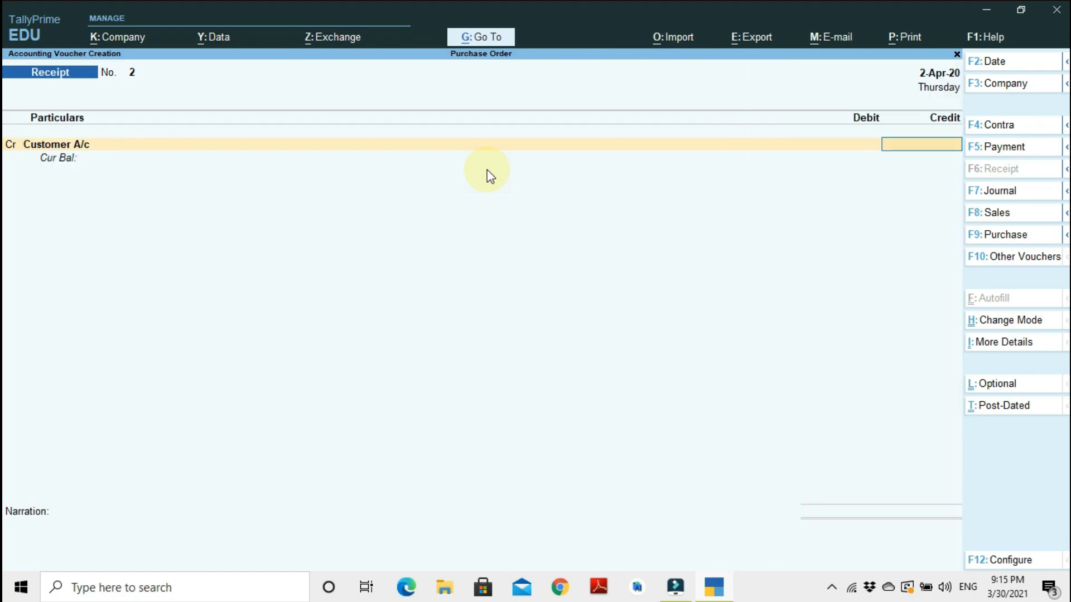
type("50000")
key("Return")
Add a new bill-wise reference named Advance Agst SO12 for the full 50,000 amount.
key("Up")
key("Up")
key("Down")
key("Return")
type("Adv")
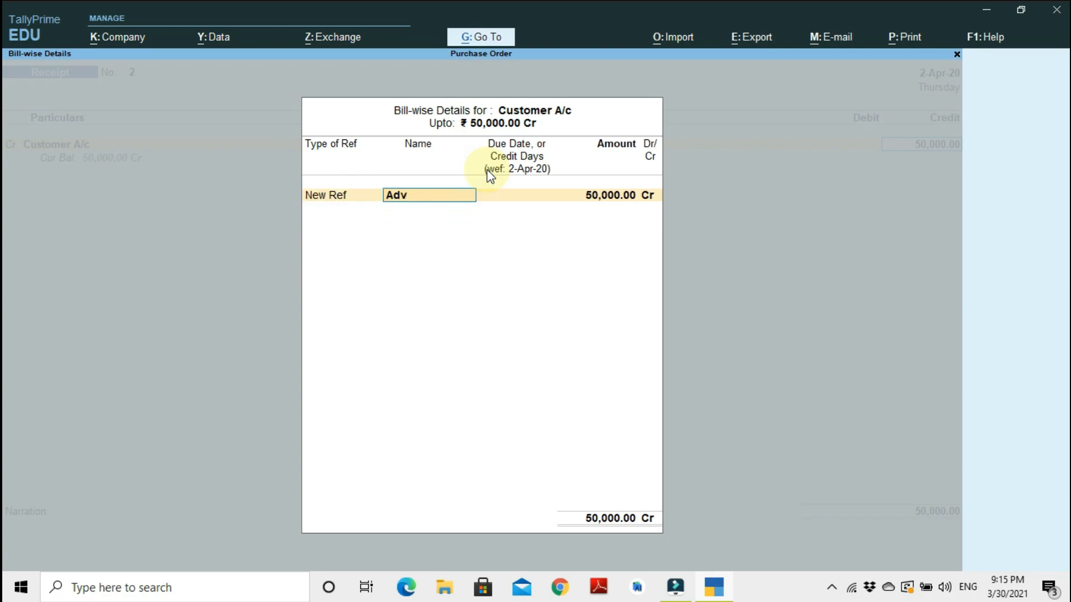
type("ance Agst SO12")
key("Return")
key("Return")
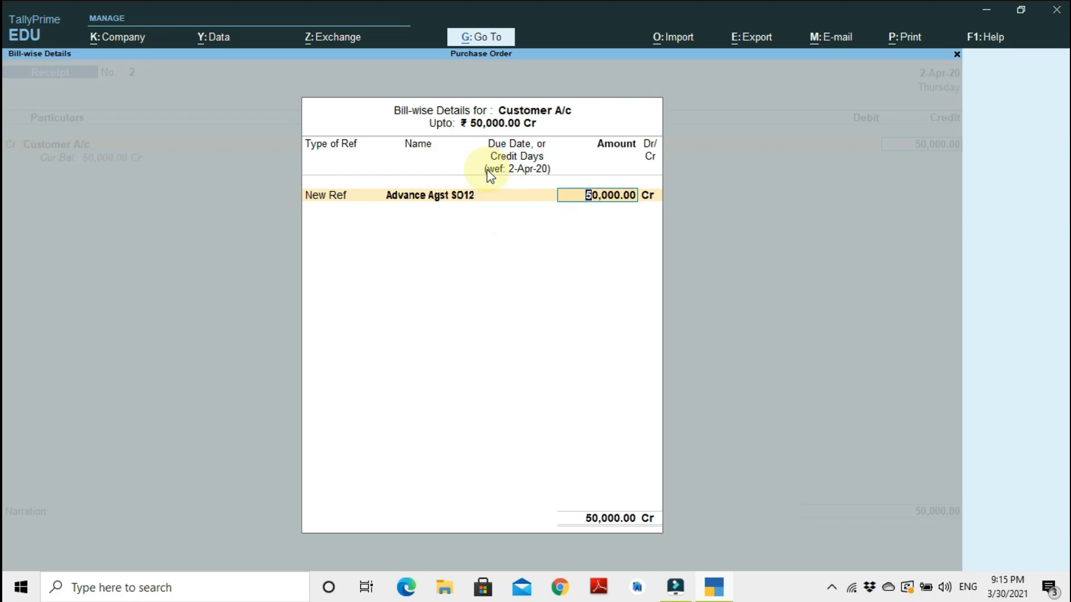
key("Return")
key("Return")
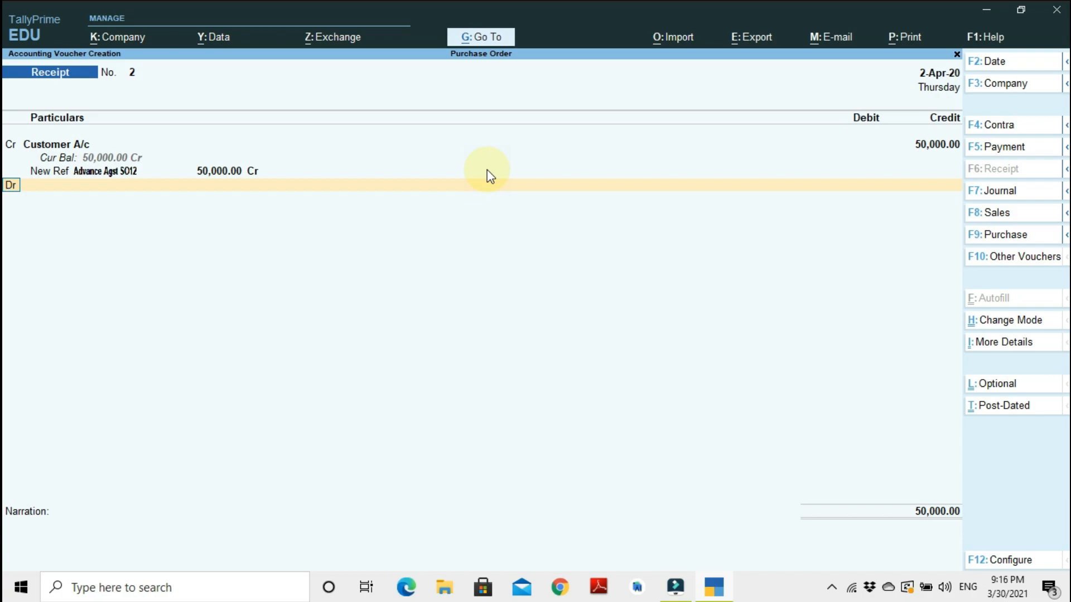
Debit Cash with 50,000 and accept the receipt voucher.
key("Return")
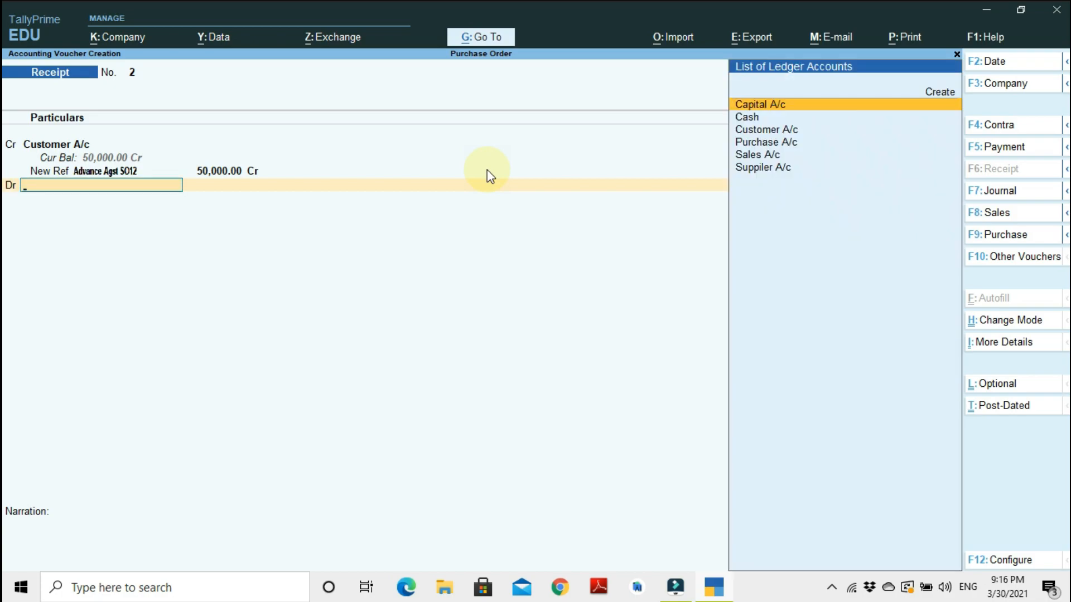
key("Down")
key("Return")
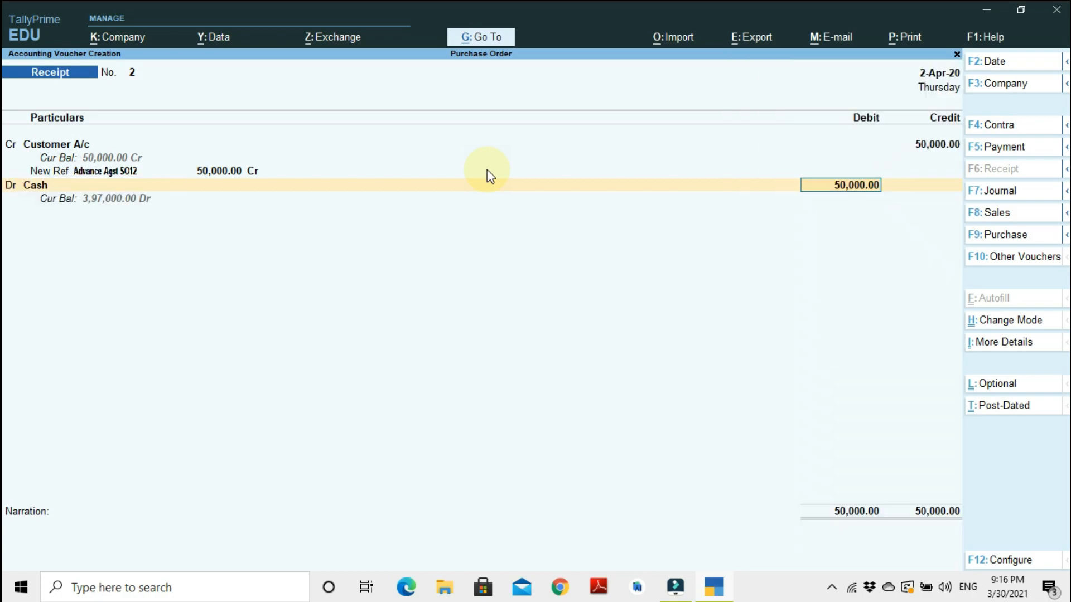
key("Return")
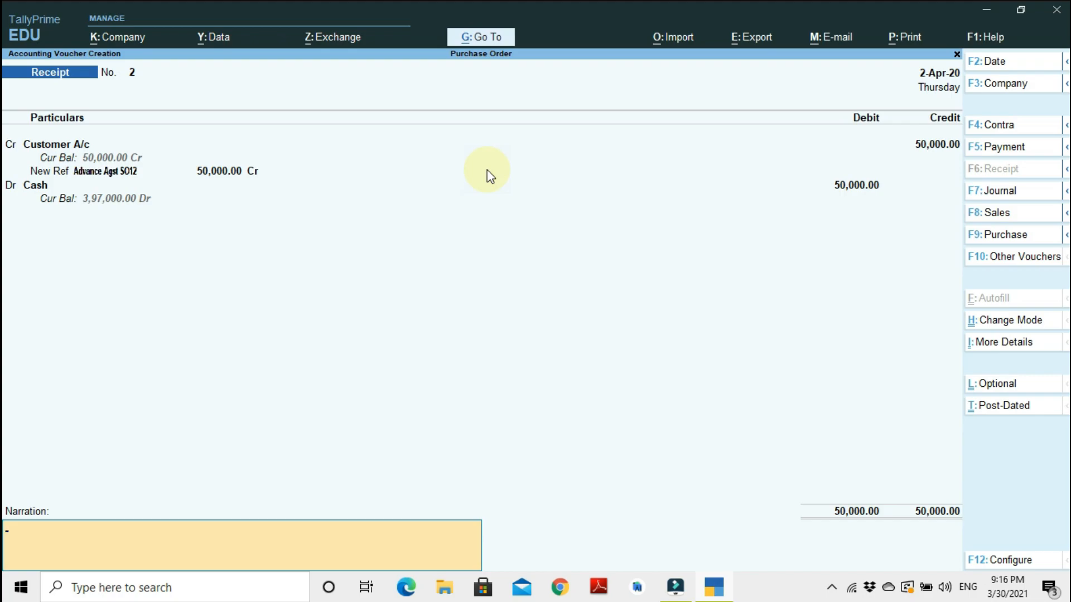
key("Return")
key("Return")
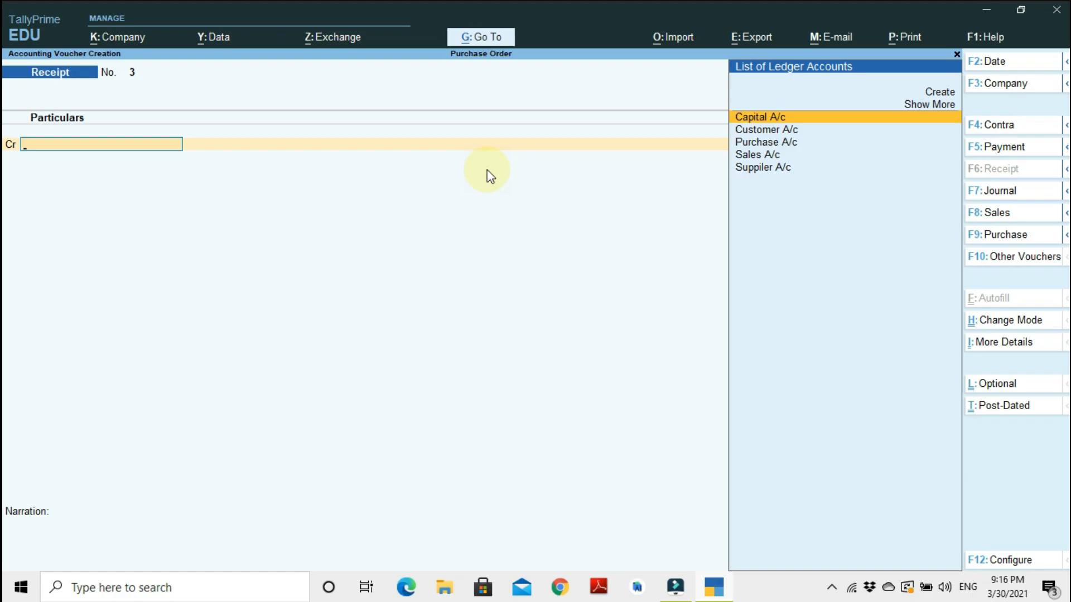
key("F10")
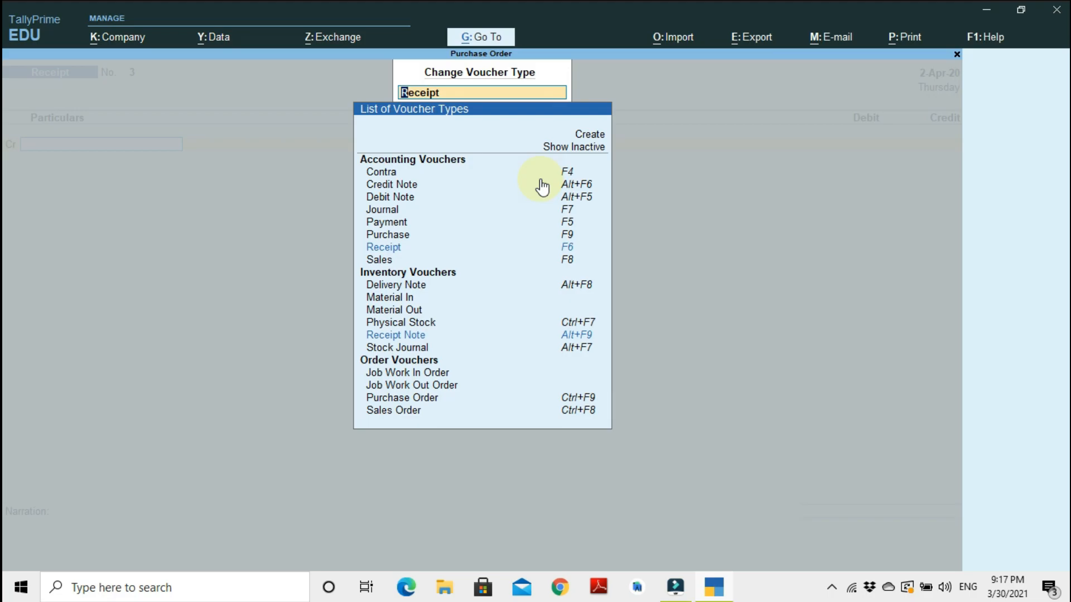
key("BackSpace")
key("Escape")
key("alt")
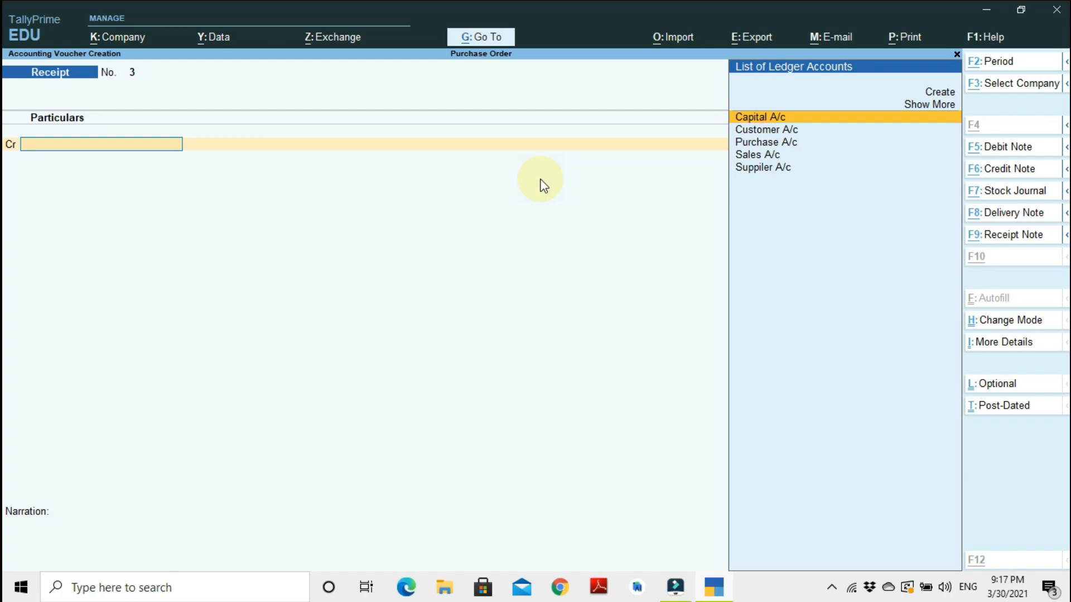
Open a new Delivery Note and choose Customer A/c as the party.
key("alt+F8")
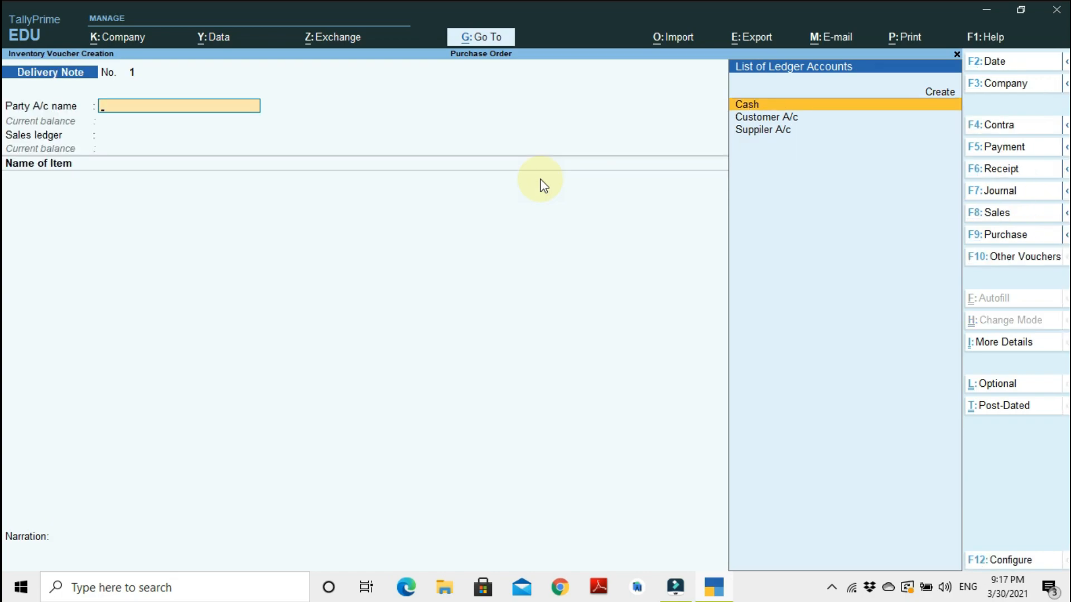
key("Down")
key("Down")
key("Up")
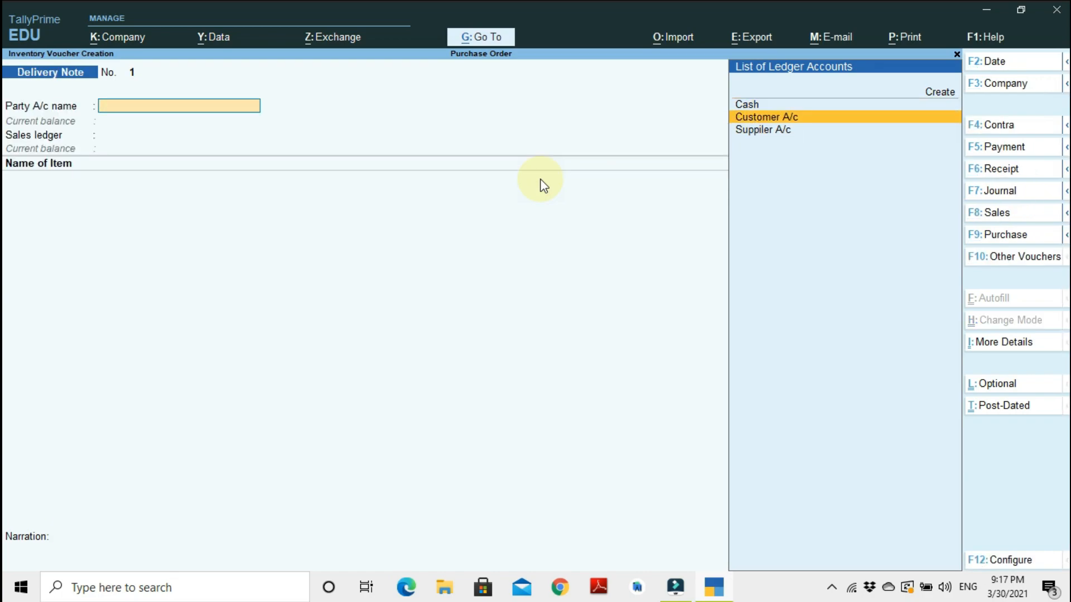
key("Return")
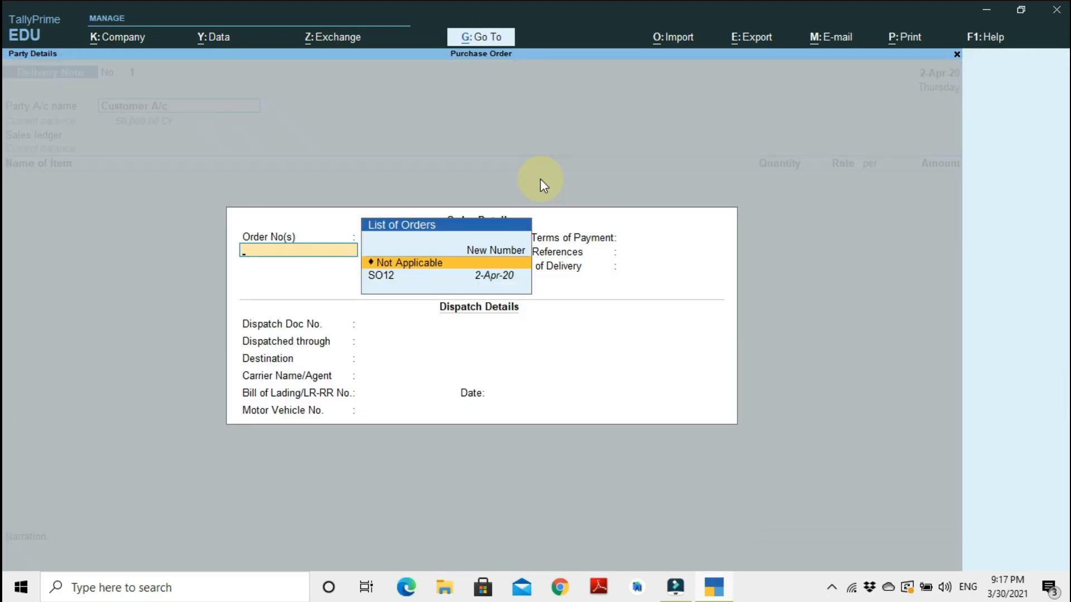
Link order SO12 to the delivery note and accept its order and dispatch details.
key("Down")
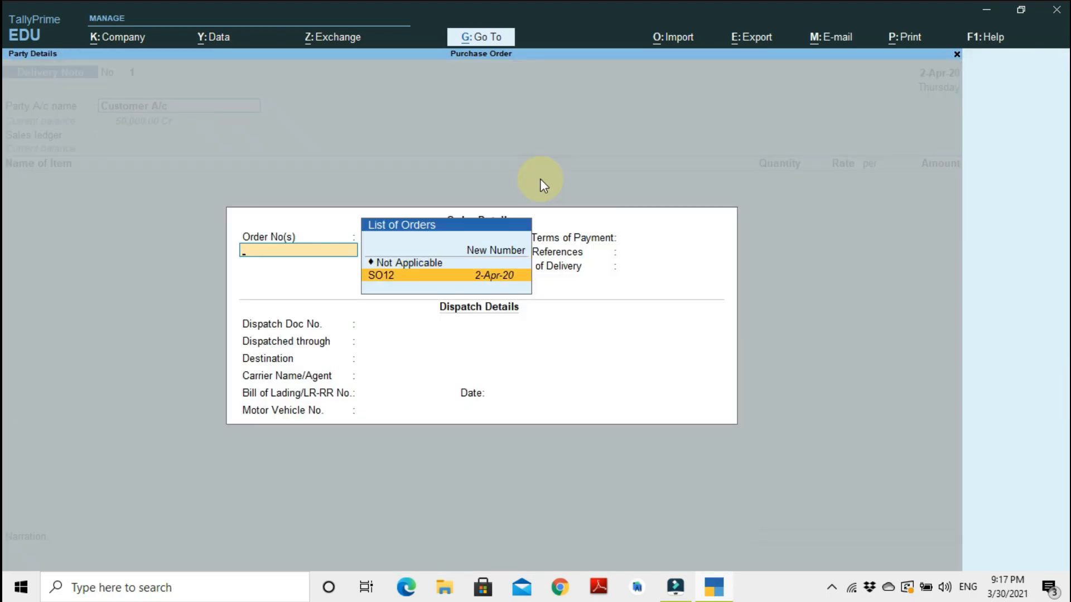
key("Return")
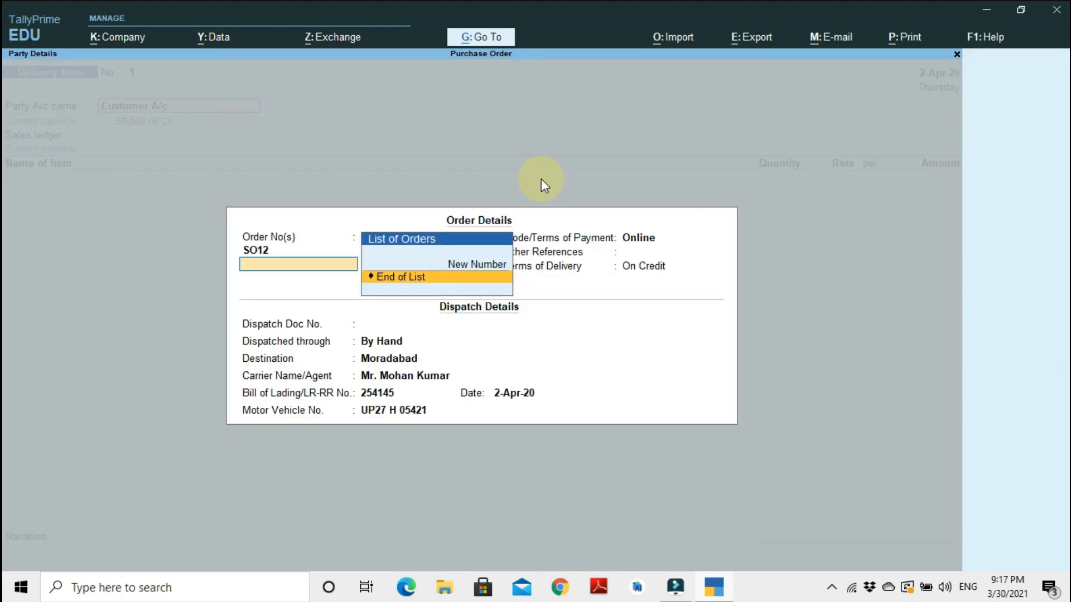
key("Return")
key("Return")
key("Return")
key("Return")
key("Return")
key("Return")
key("Return")
key("Return")
key("Return")
key("Return")
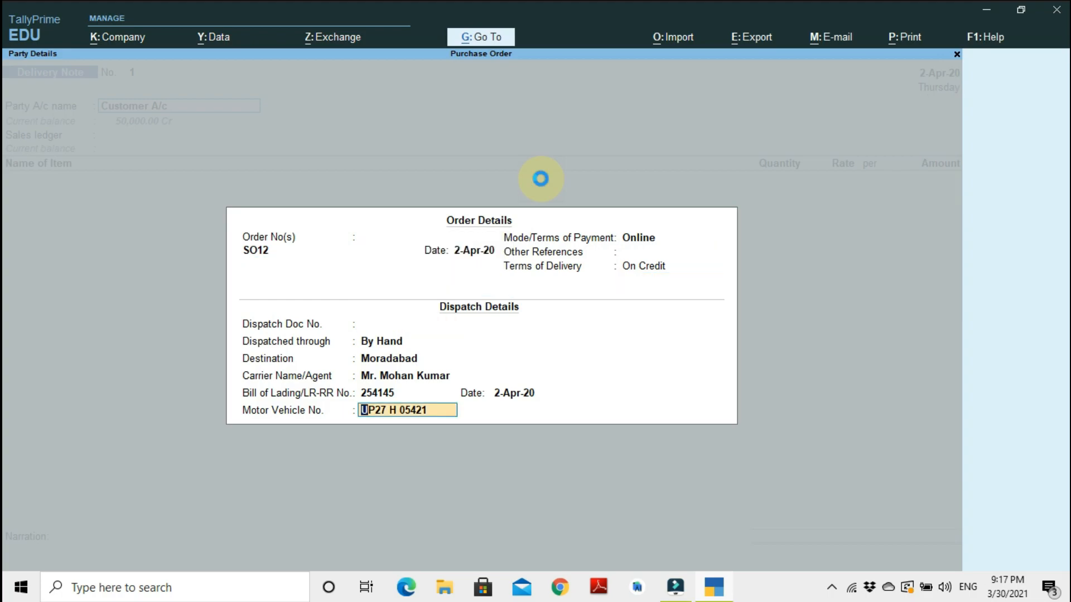
key("Return")
key("Return")
key("Return")
key("Return")
key("Return")
key("Return")
key("Return")
key("Return")
key("Return")
key("Return")
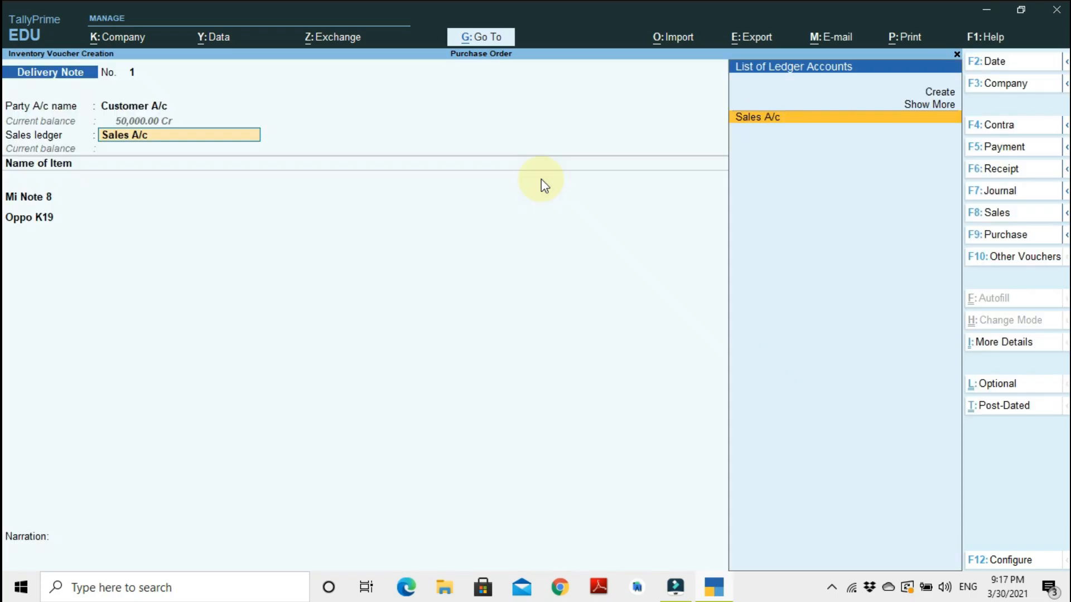
key("Return")
key("Return")
key("Return")
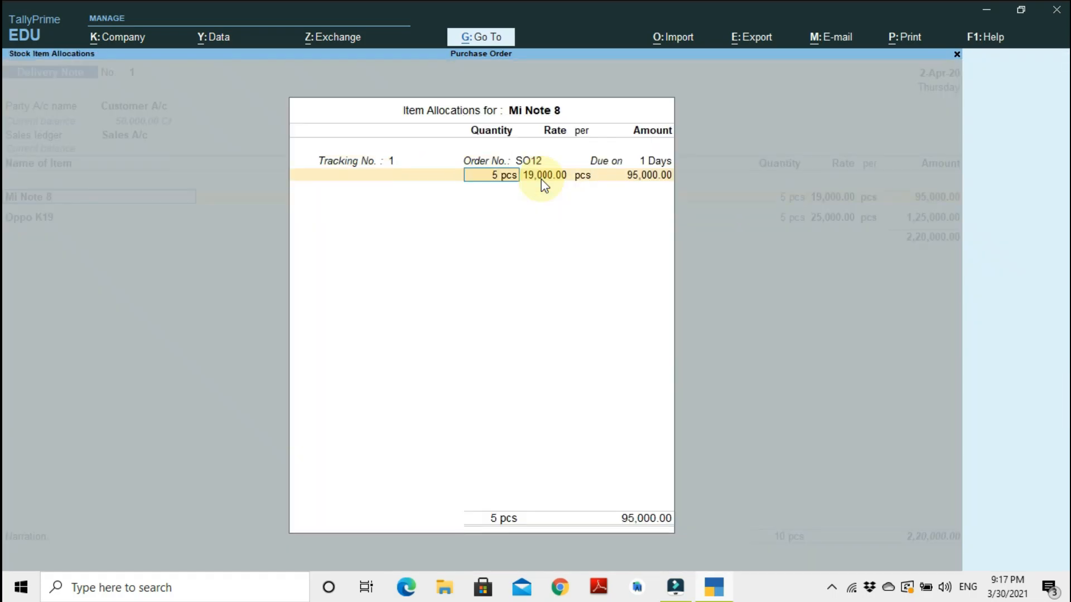
key("Escape")
key("Escape")
key("Escape")
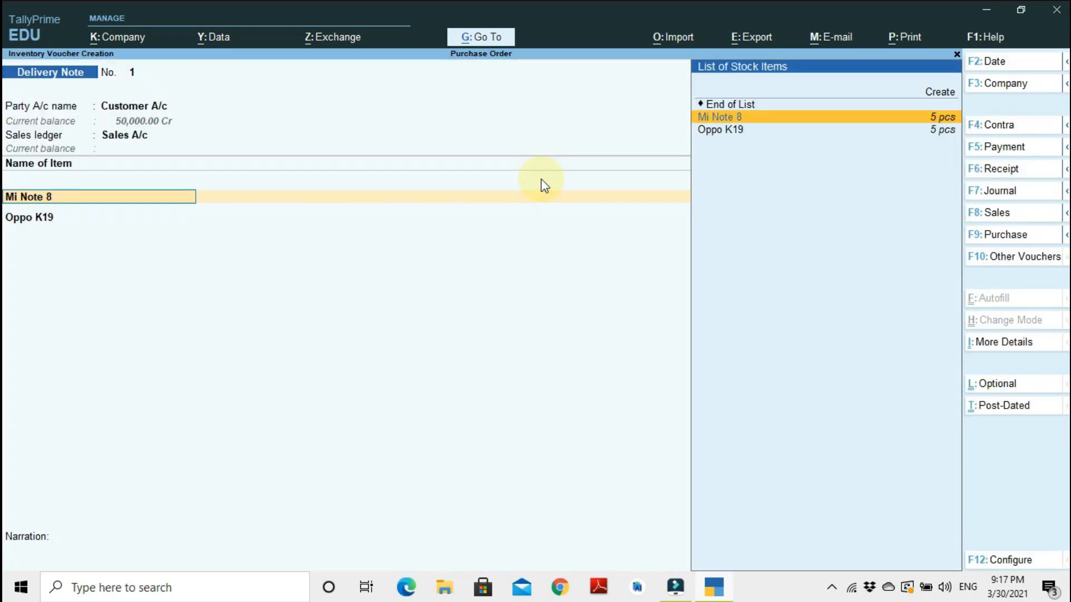
Allocate Mi Note 8 against order SO12 with a new tracking number Ch12 and accept the allocation.
key("Return")
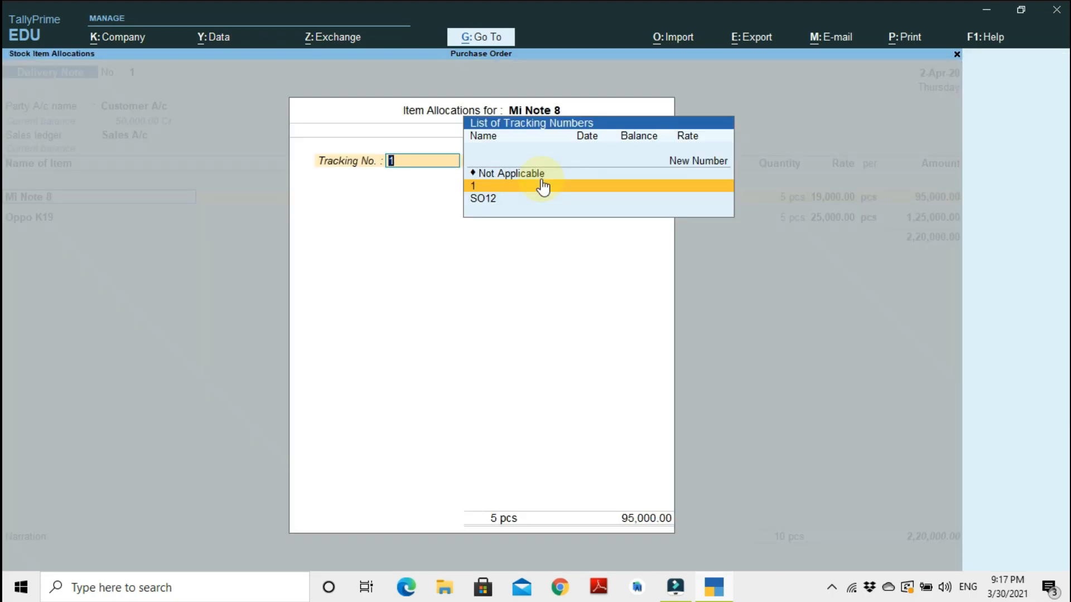
type("Ch")
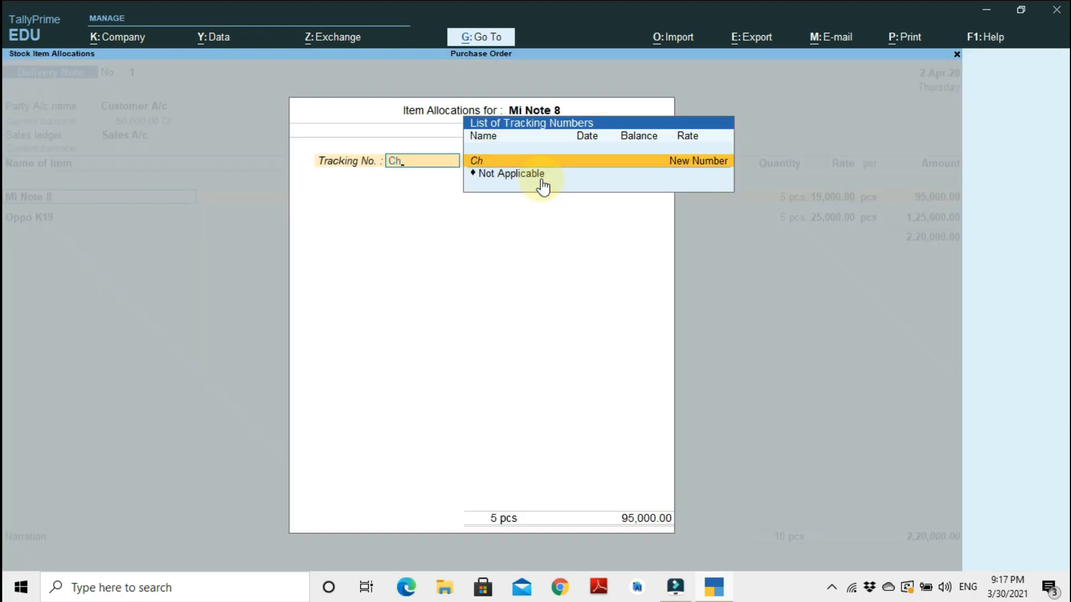
type("12")
key("Return")
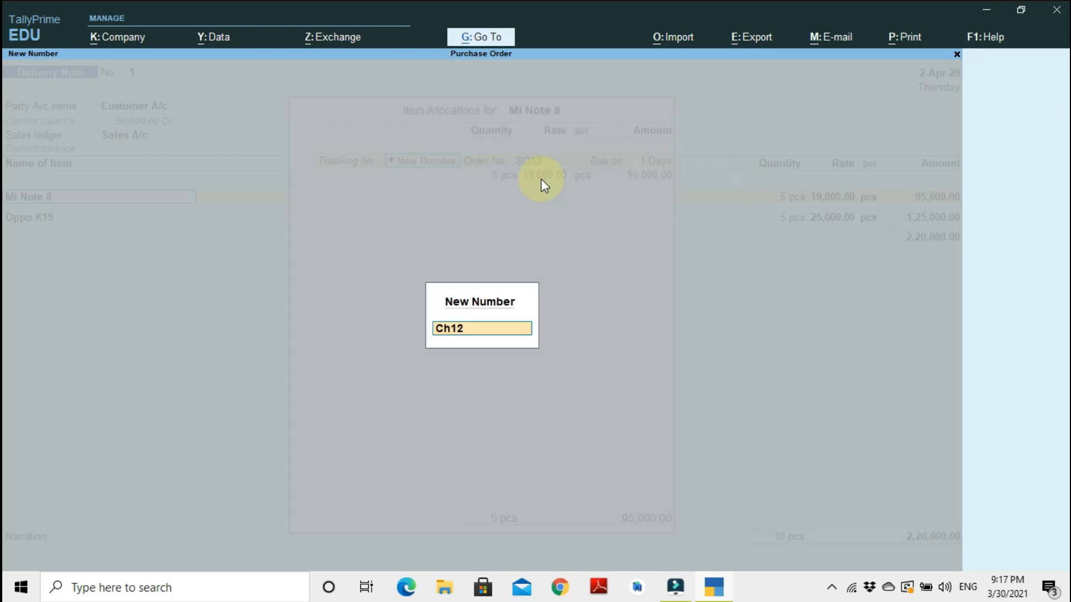
key("Return")
key("Return")
key("Return")
key("Return")
key("Return")
key("Return")
key("Return")
key("Return")
Allocate Oppo K19 against order SO12 with the new tracking number Ch12 and accept the allocation.
key("Down")
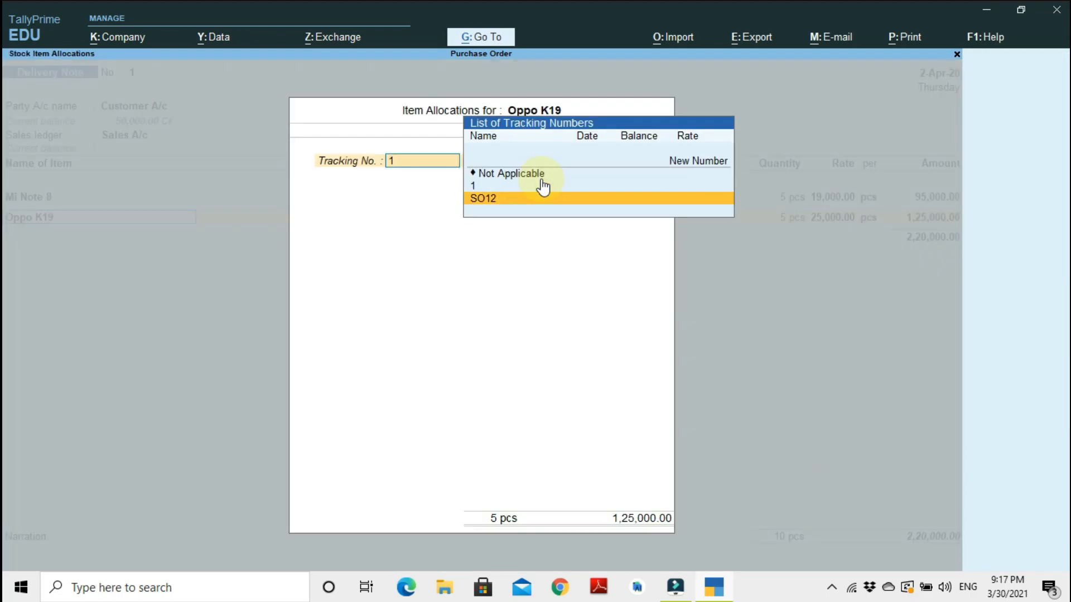
key("Up")
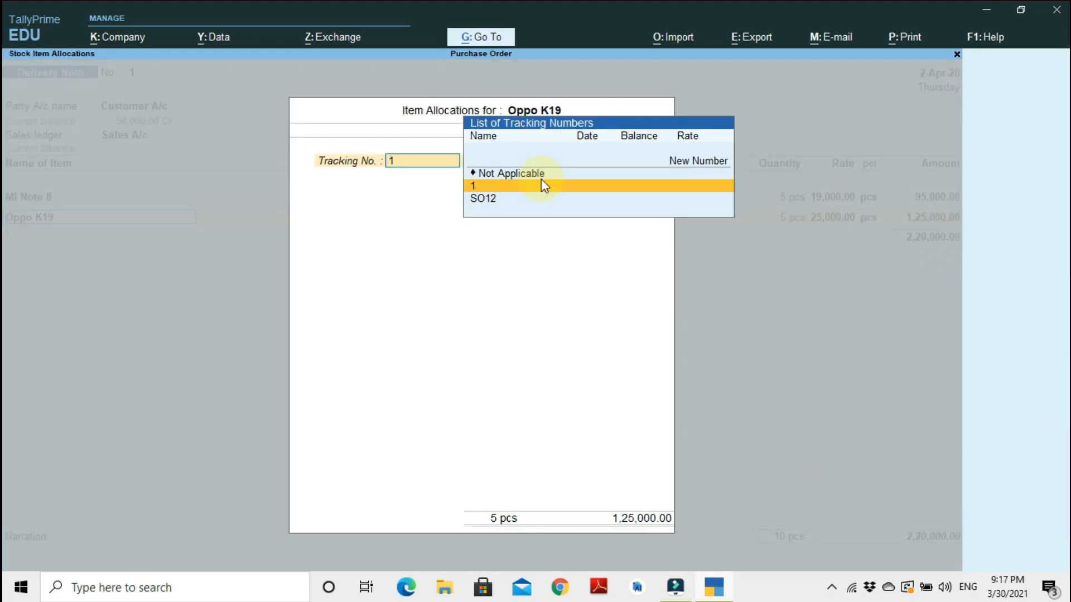
type("Ch12")
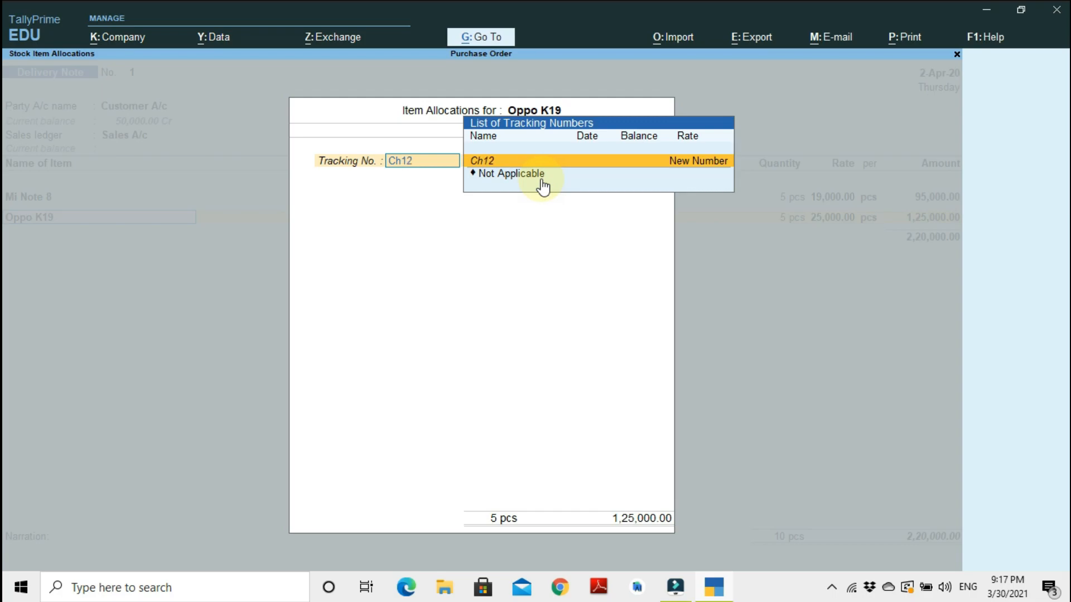
key("Return")
key("Return")
key("Return")
key("Return")
key("Return")
key("Return")
key("Return")
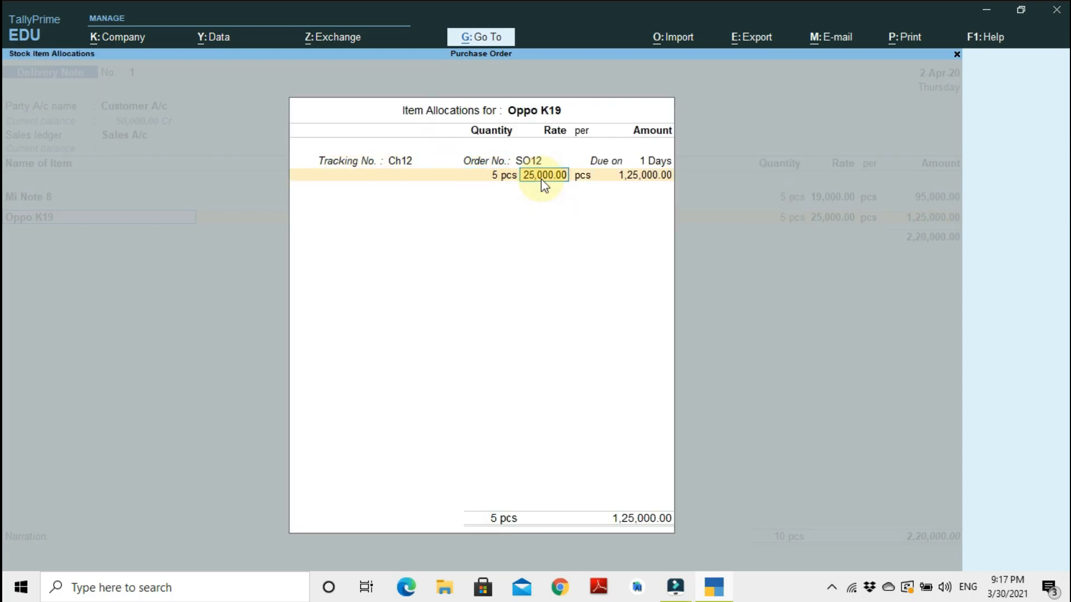
Close the item allocations and accept the delivery note.
key("Return")
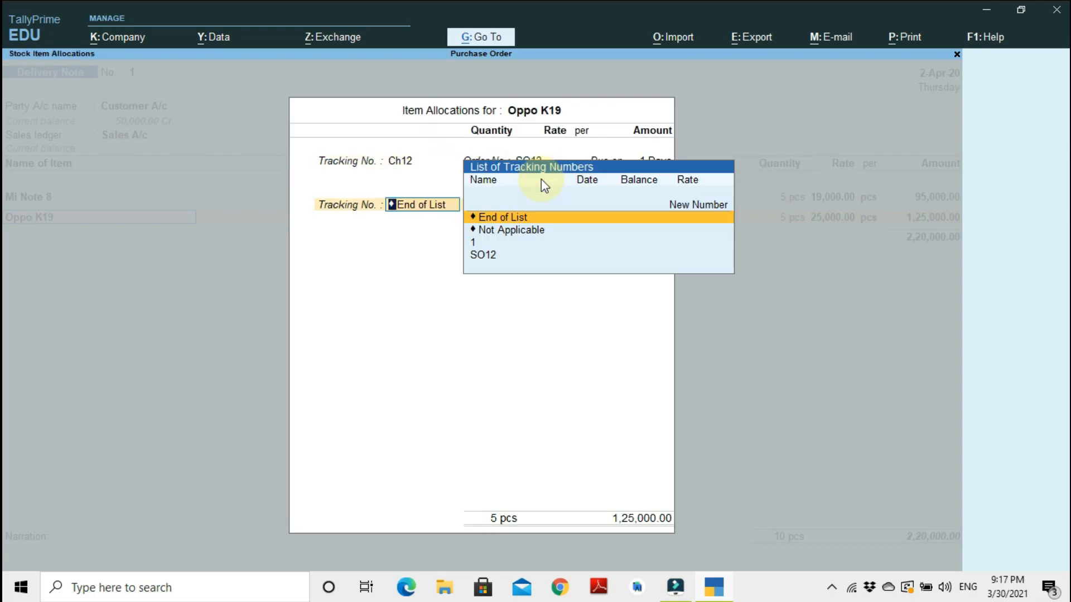
key("Return")
key("Return")
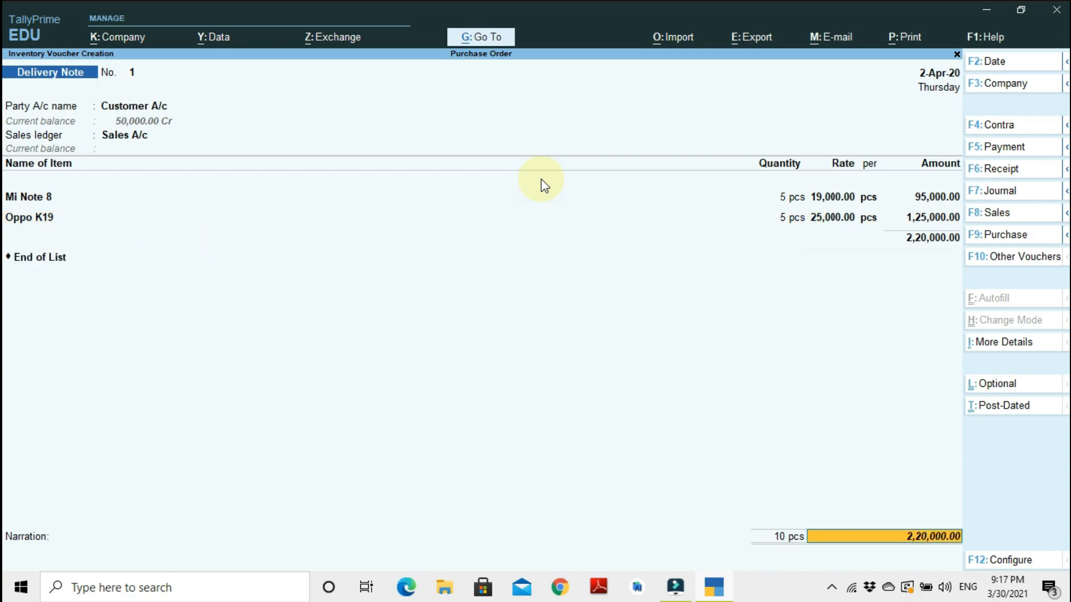
key("Return")
key("Return")
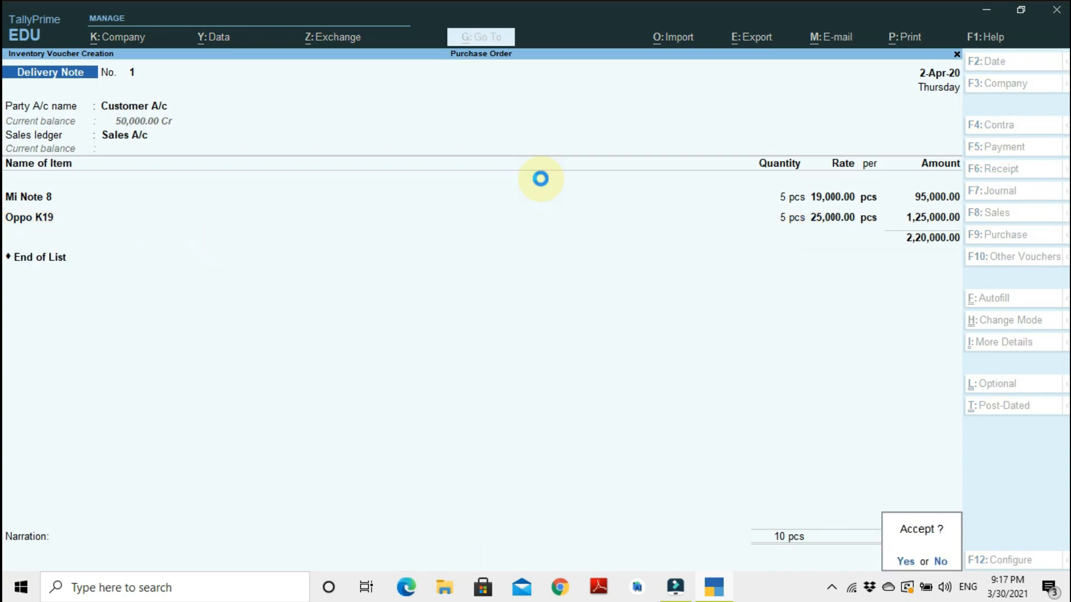
key("Return")
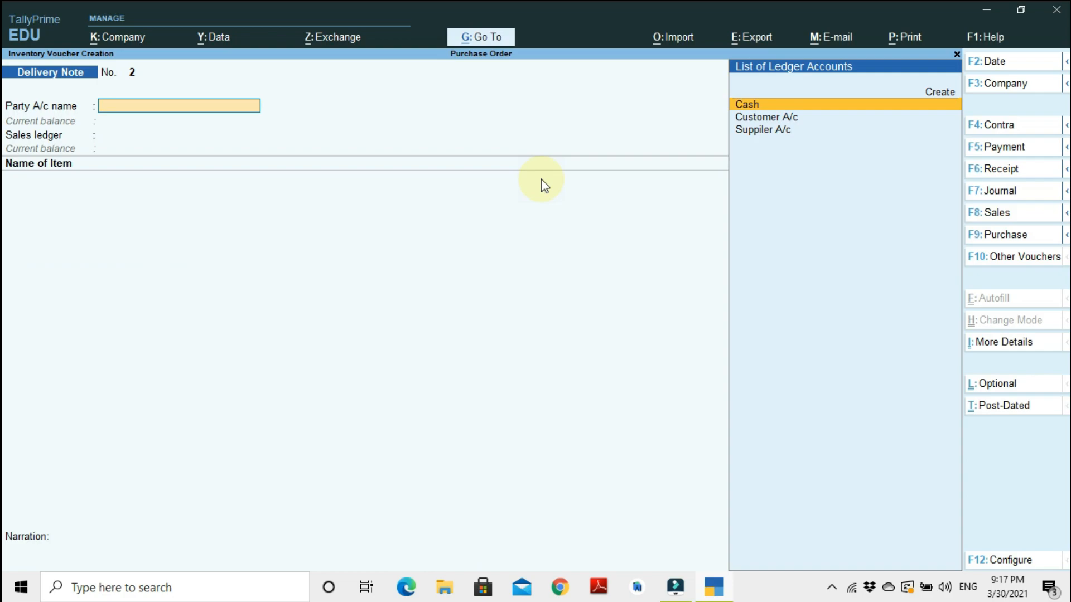
Reopen delivery note No. 1 and open a print preview of it.
key("F8")
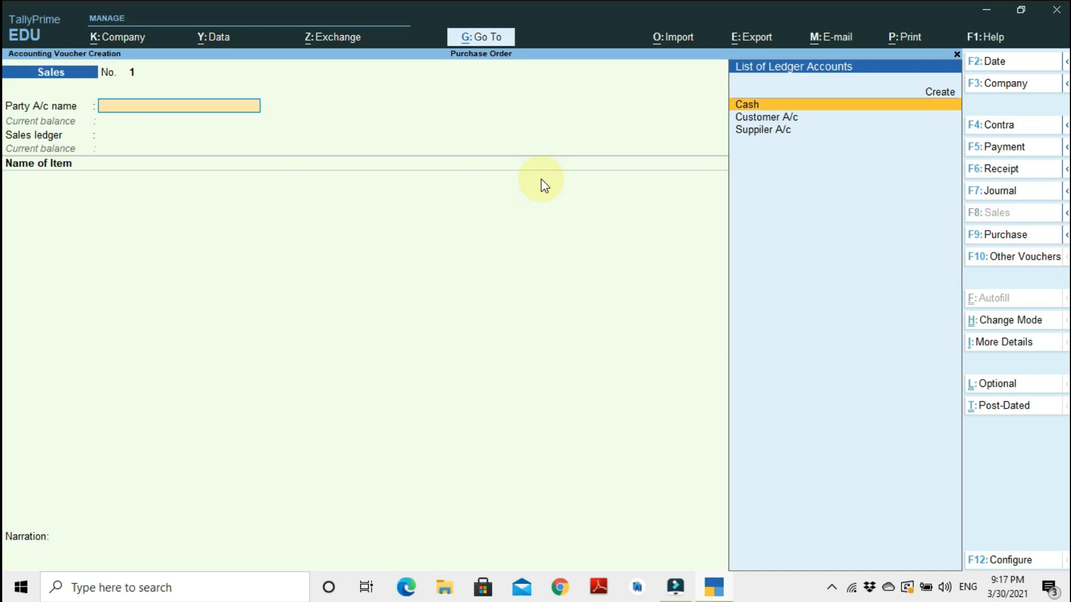
key("Page_Up")
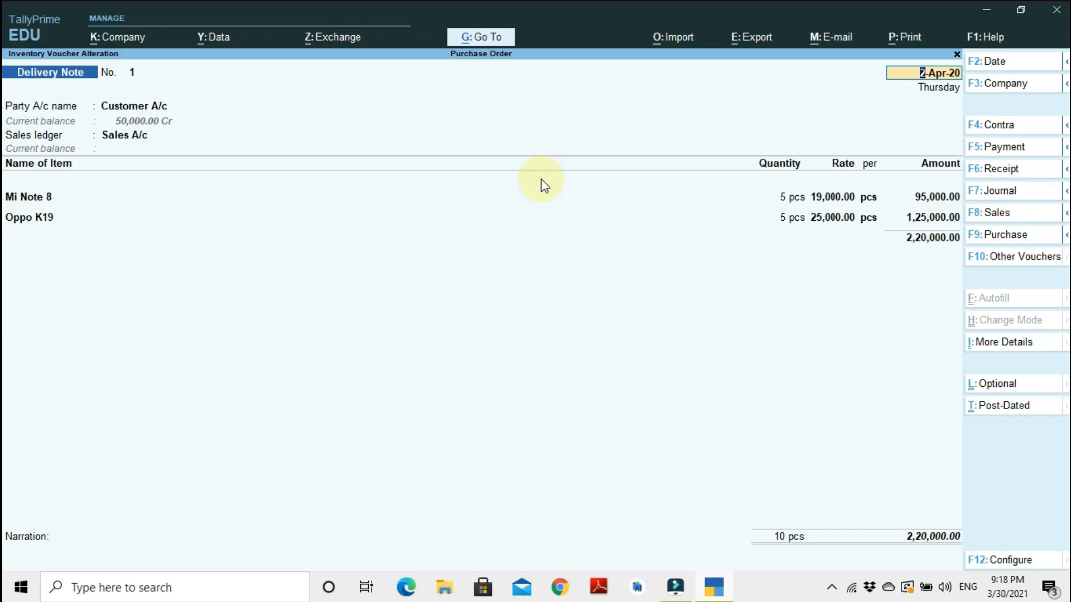
key("alt+p")
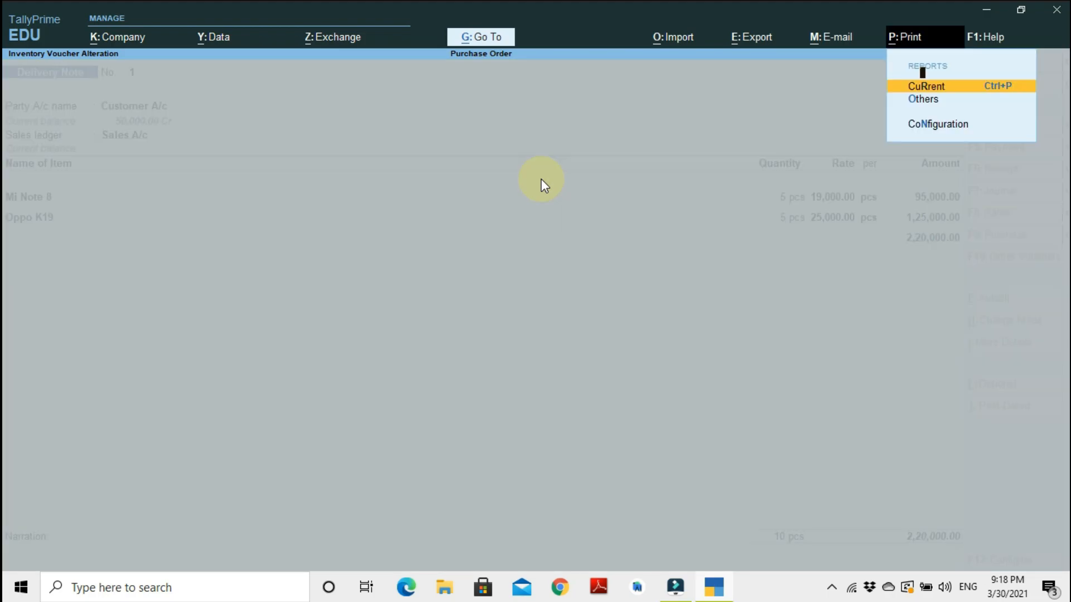
key("Return")
key("Left")
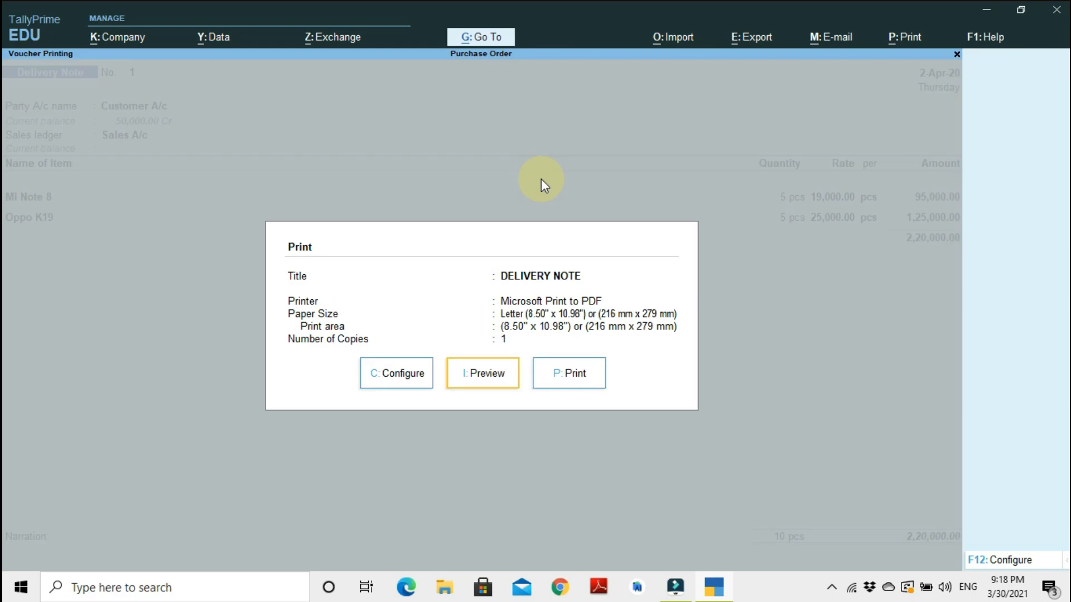
key("Return")
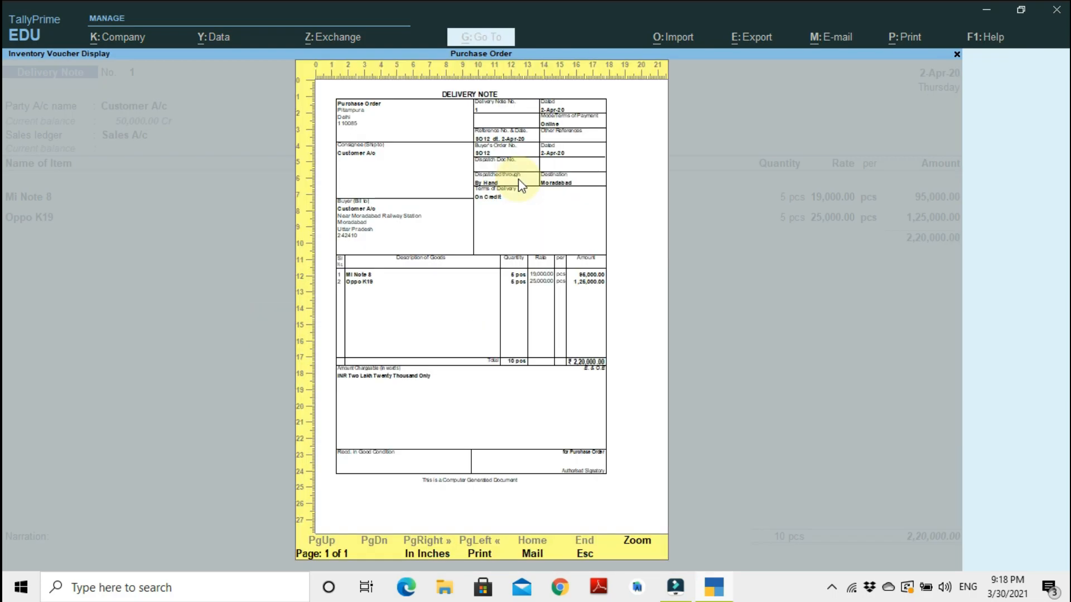
Zoom into the delivery note preview, scroll through it, and leave the preview and the voucher.
left_click(640, 539)
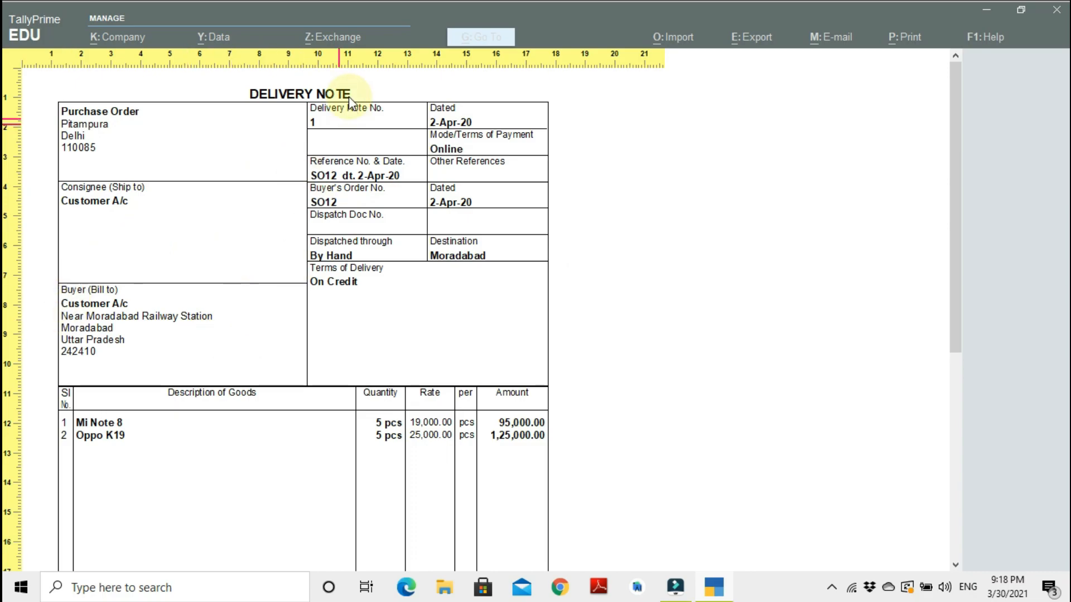
scroll(433, 301, "down", 2)
scroll(222, 327, "down", 2)
scroll(206, 339, "up", 1)
scroll(144, 413, "down", 1)
scroll(203, 461, "up", 4)
scroll(334, 454, "down", 2)
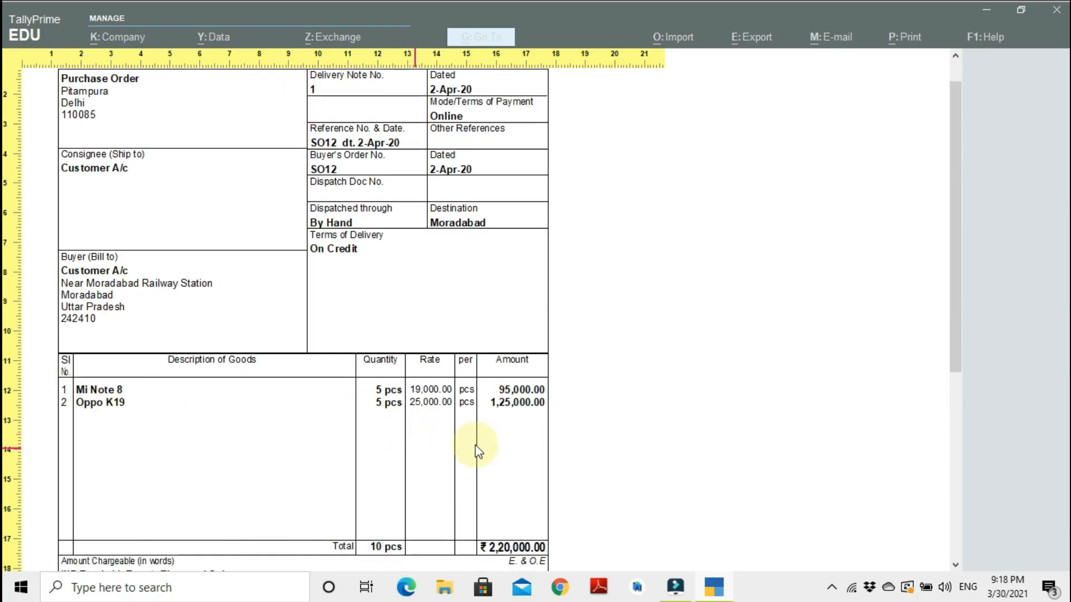
left_click_drag(962, 249, 951, 417)
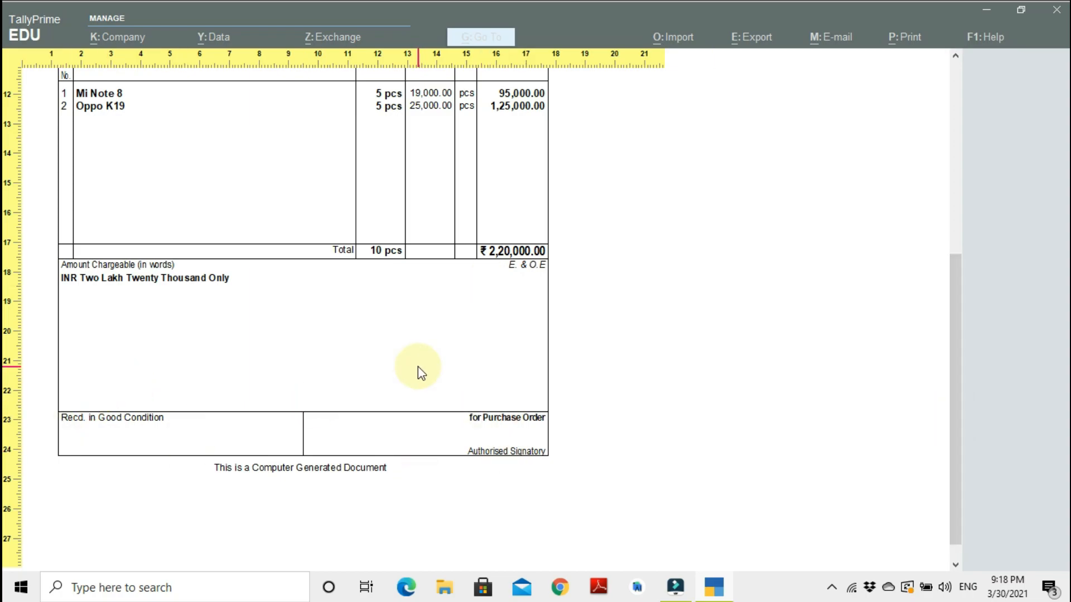
key("Escape")
key("Escape")
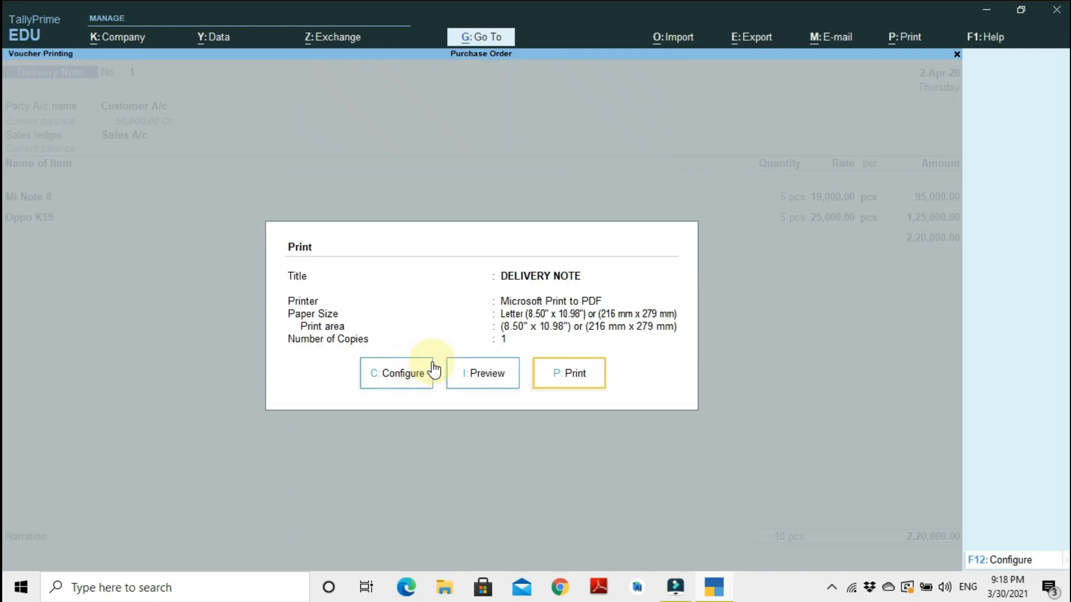
key("Escape")
key("ctrl")
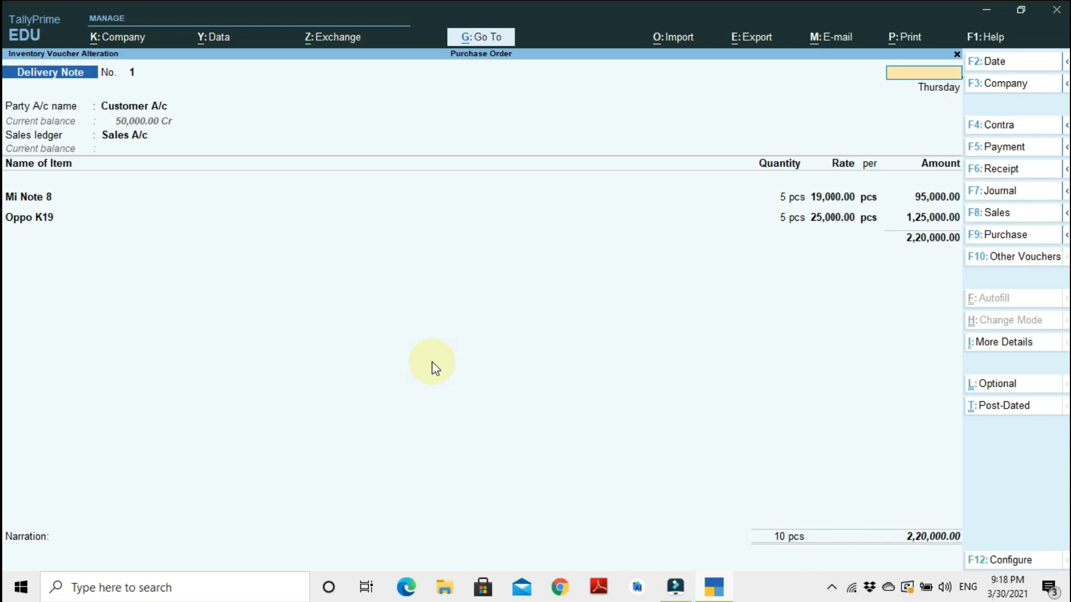
key("Escape")
key("y")
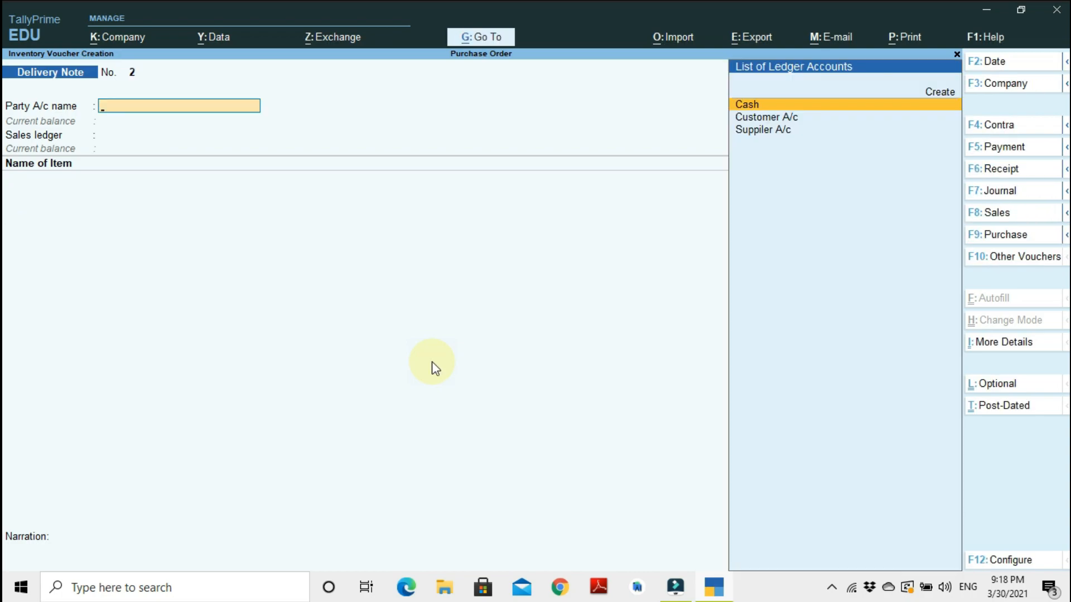
Start a Sales voucher for Customer A/c and link delivery note Ch12.
key("F6")
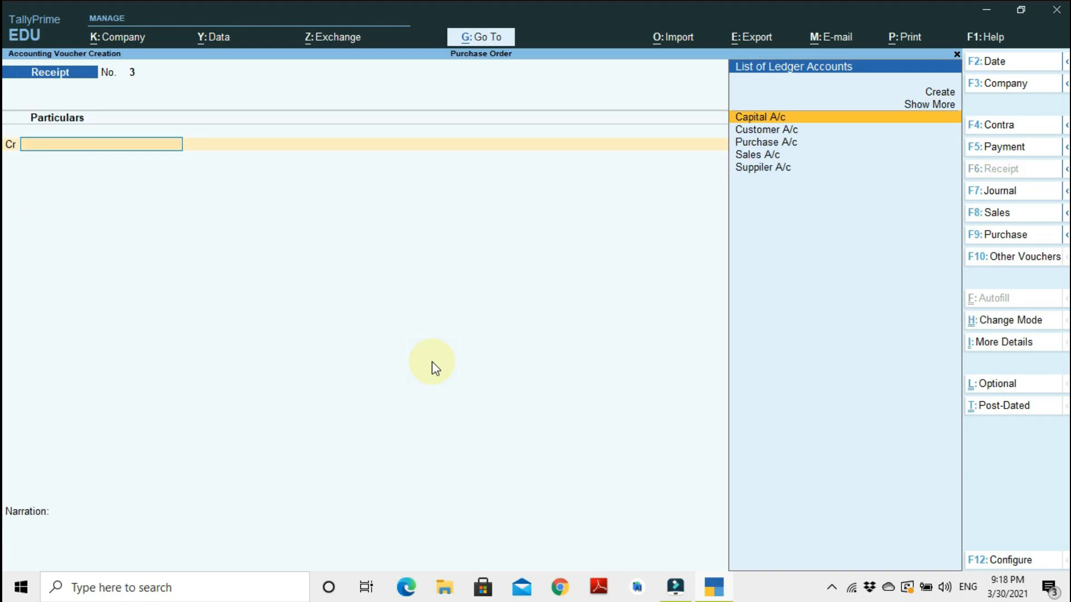
key("F8")
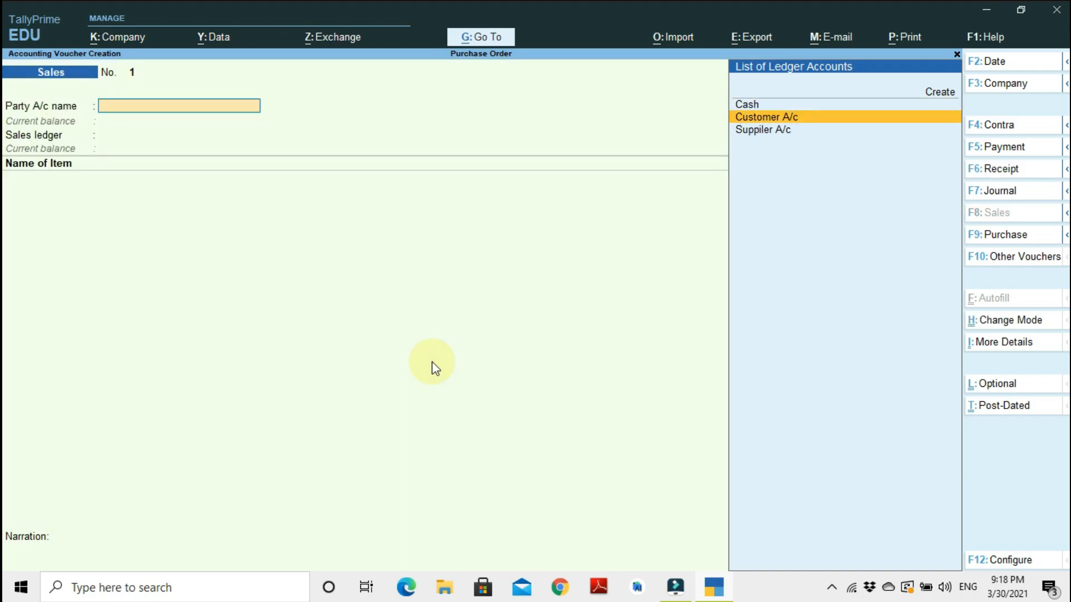
key("Return")
key("Down")
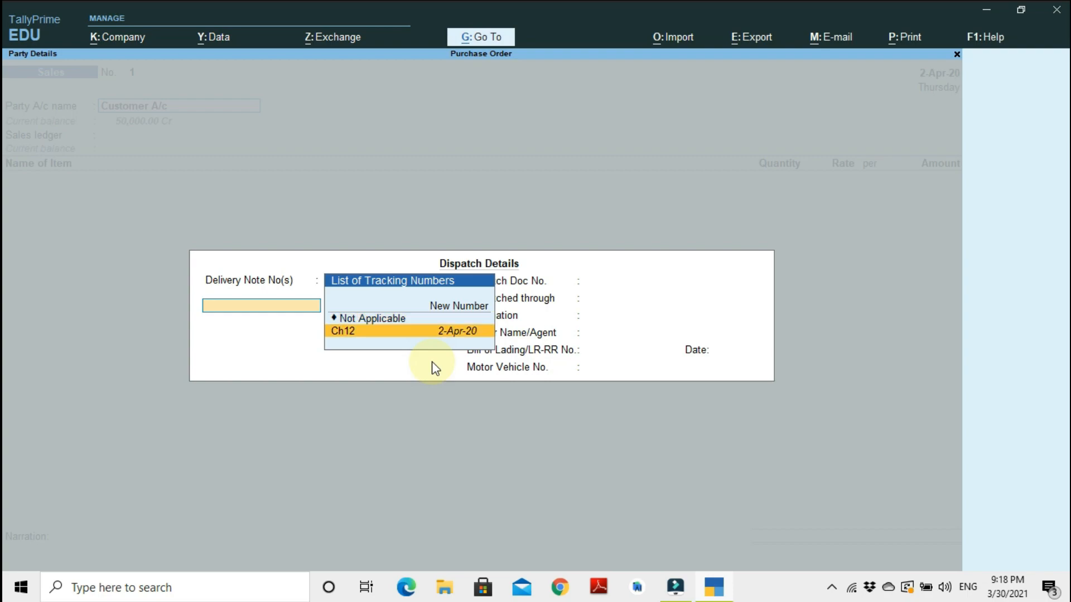
key("Return")
Accept the pre-filled dispatch details and the customer's party details.
key("Return")
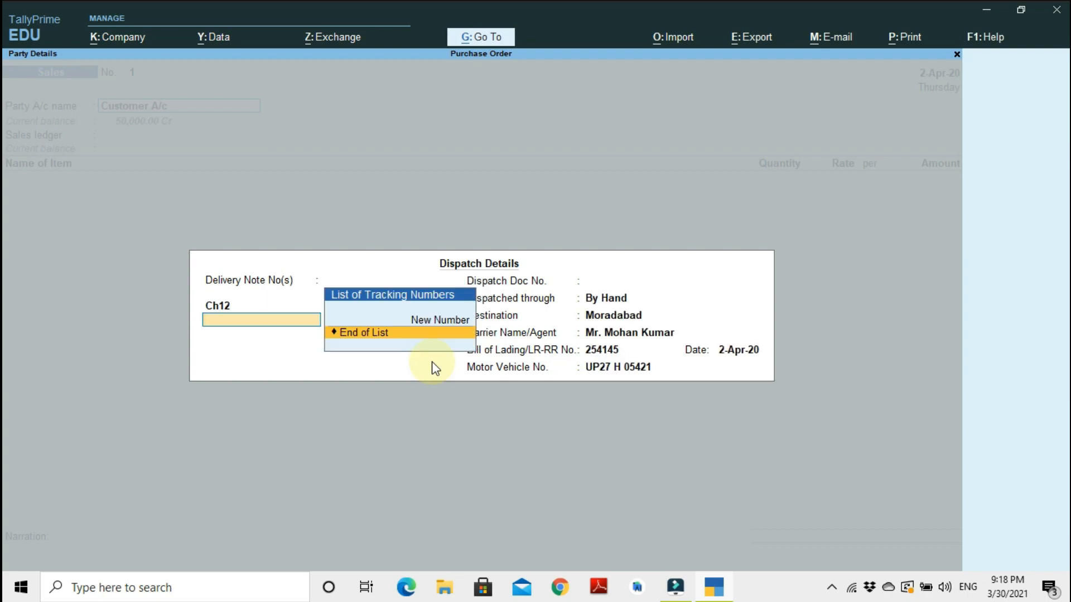
key("Return")
key("Return")
key("Return")
key("Return")
key("Return")
key("Return")
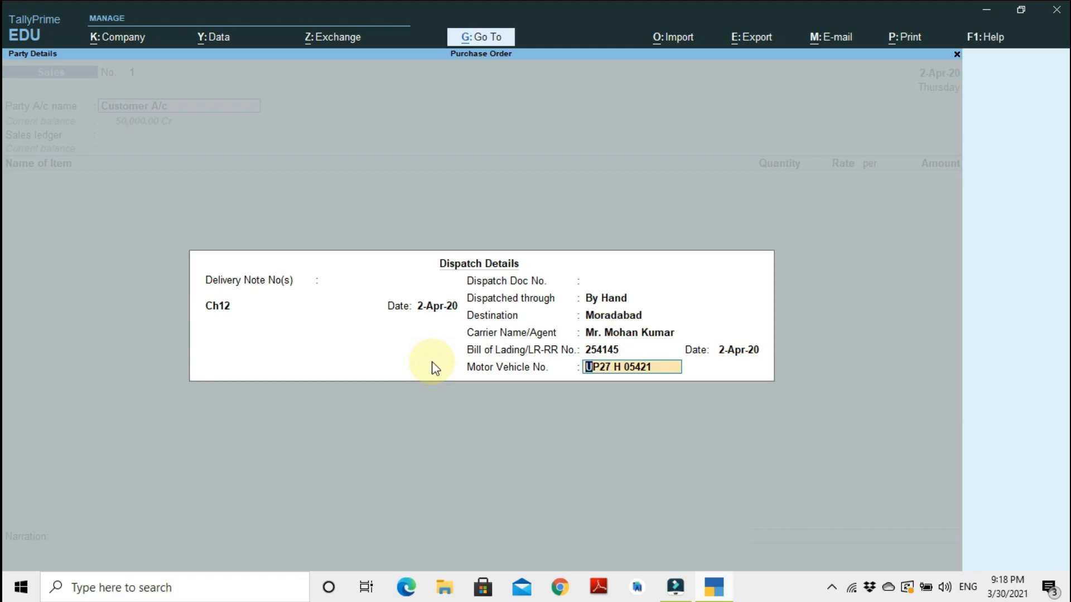
key("Return")
key("Return")
key("Return")
key("Return")
key("Return")
key("Return")
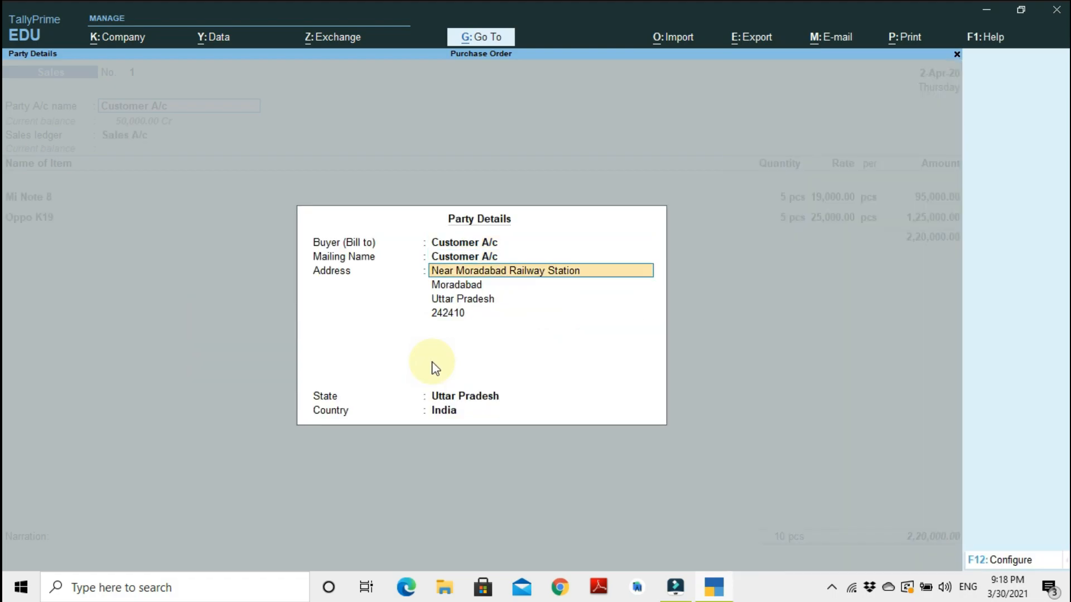
key("Return")
Accept the Mi Note 8 and Oppo K19 allocations tracked under Ch12 against SO12.
key("Return")
key("Return")
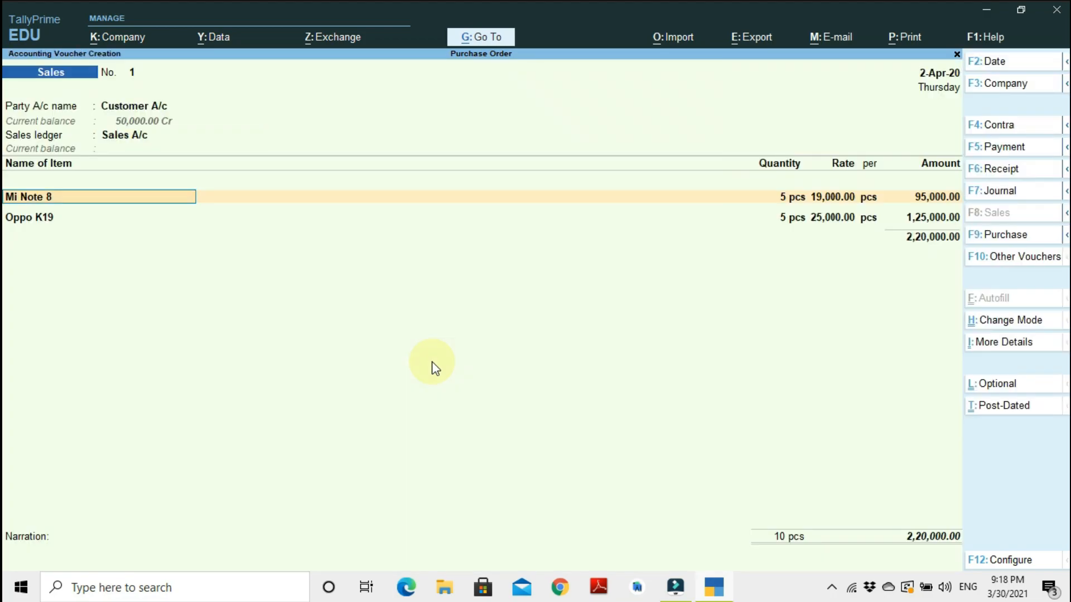
key("Return")
key("Return")
key("Return")
key("Return")
key("Return")
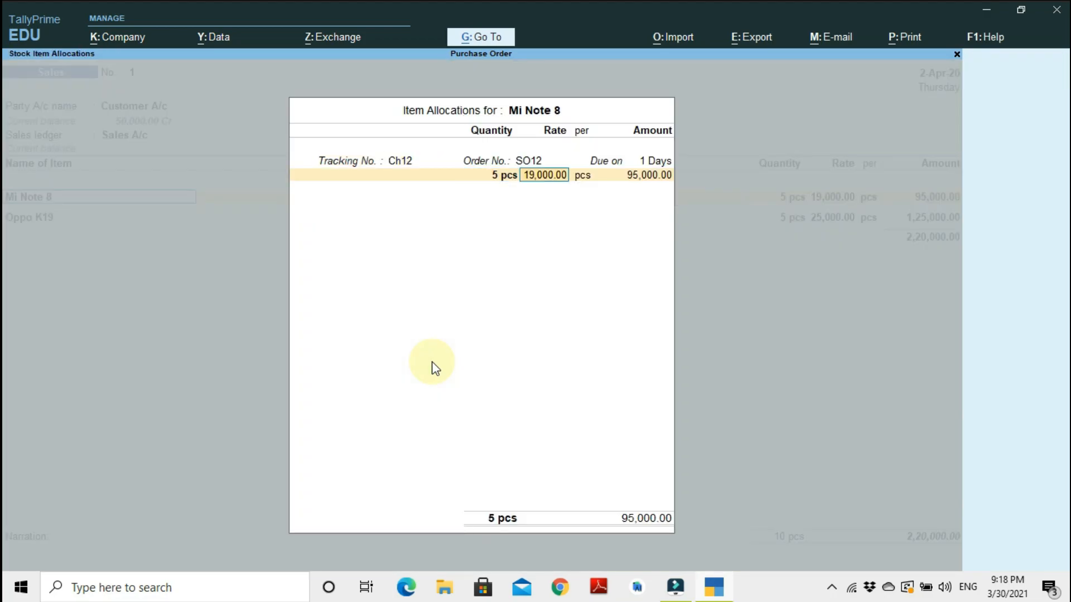
key("Return")
key("Return")
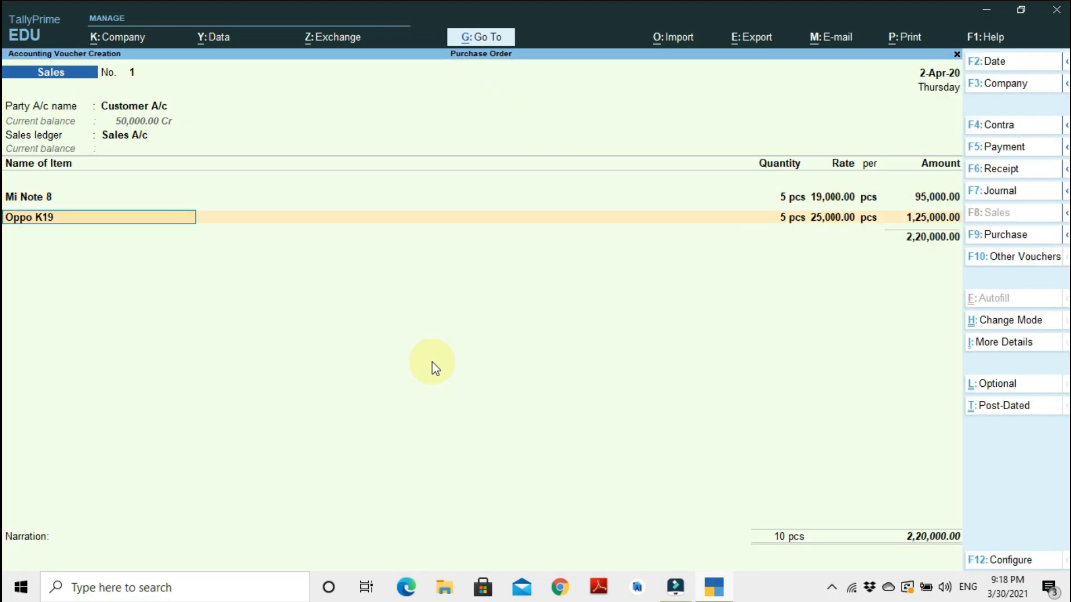
key("Return")
key("Return")
key("Return")
key("Return")
key("Return")
key("Return")
key("Return")
key("Return")
key("Return")
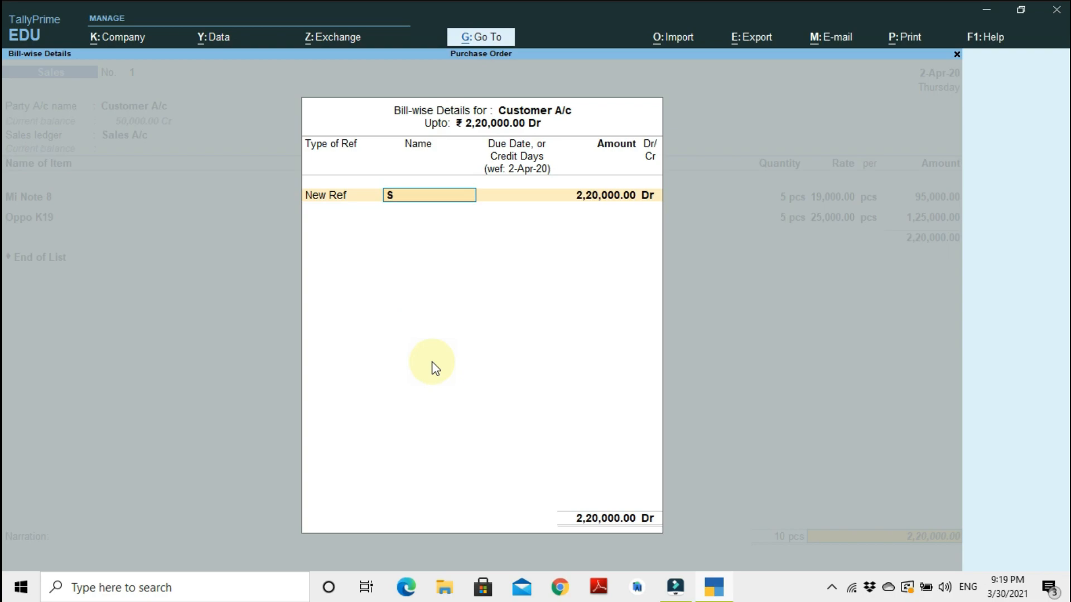
Add a new bill-wise reference named SO for the full 2,20,000 amount.
type("O")
key("Return")
key("Return")
key("Return")
Accept and save the sales invoice.
key("Return")
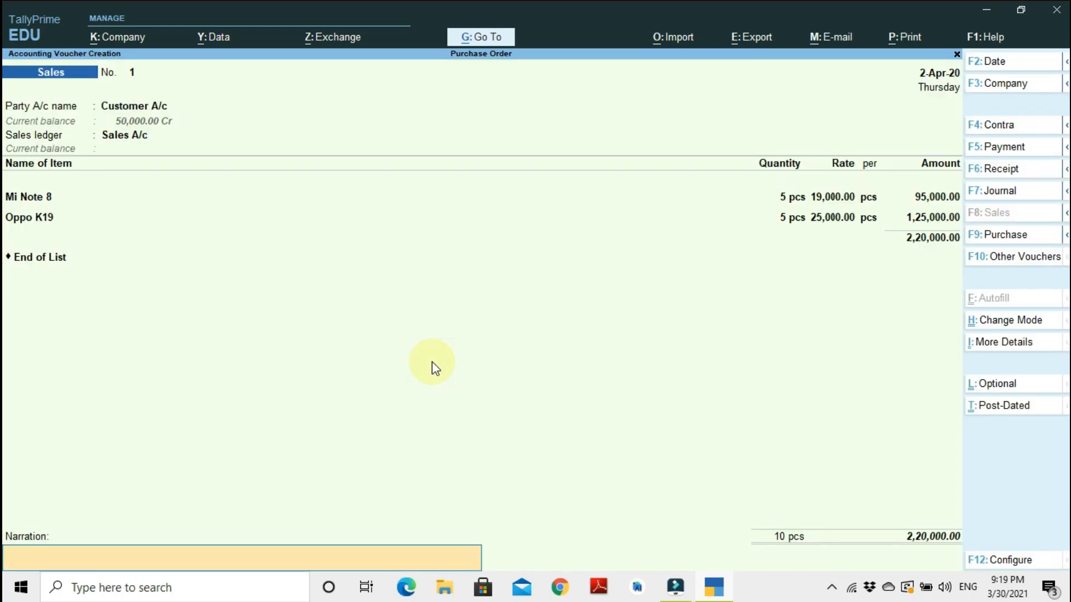
key("Return")
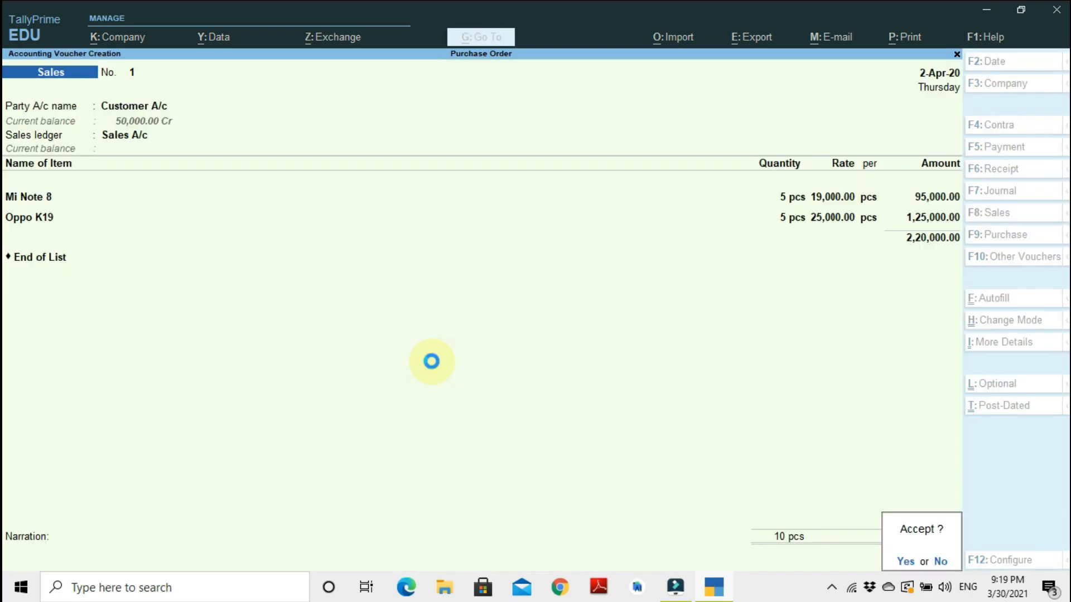
key("Return")
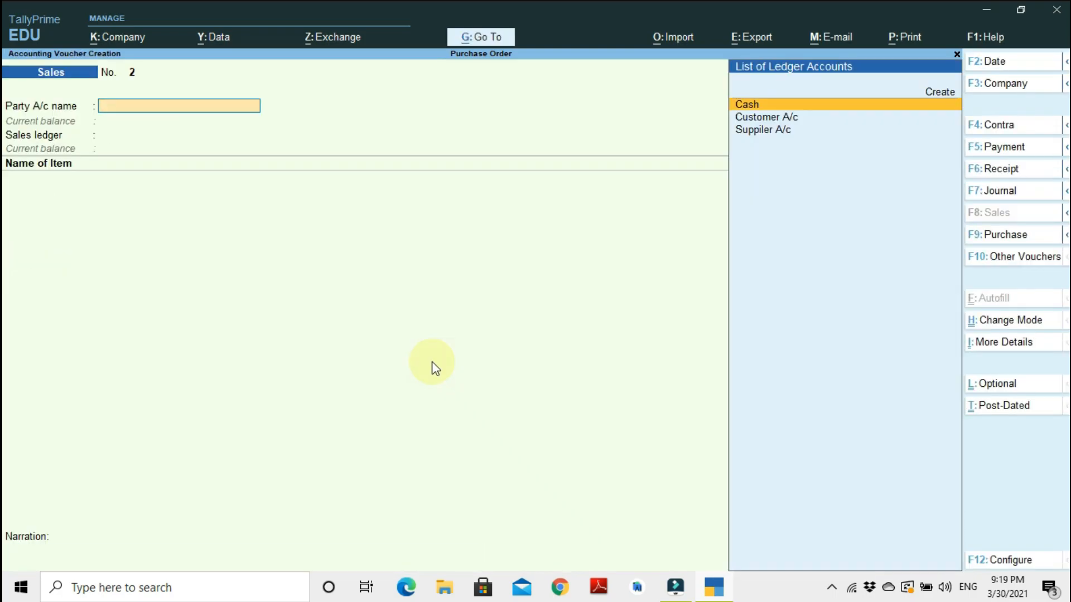
Reopen the saved sales invoice and preview its printed invoice layout zoomed in, then close the preview.
key("Page_Up")
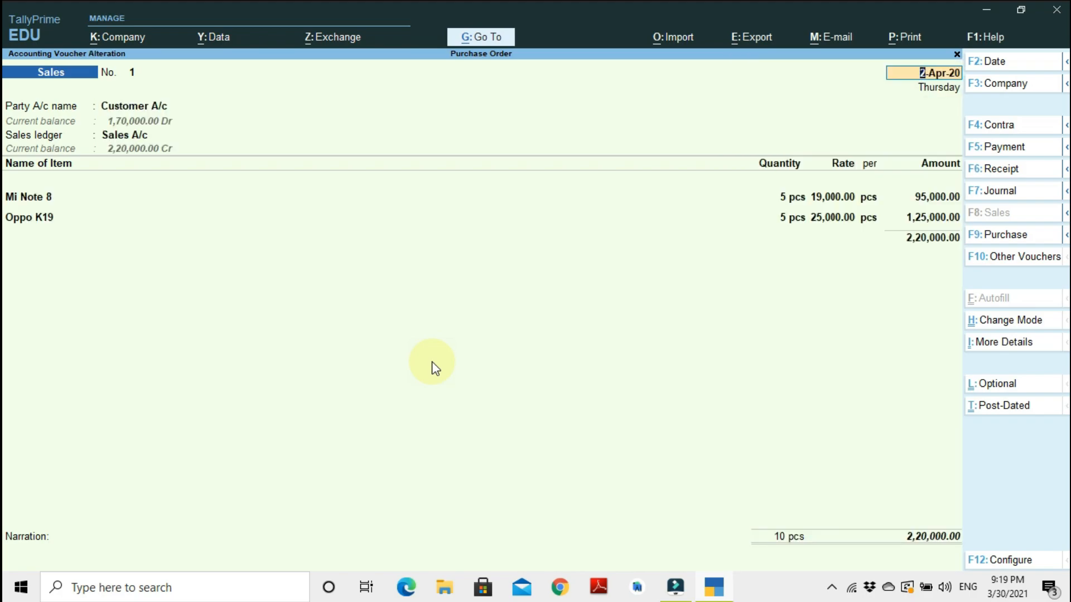
key("ctrl")
key("ctrl+p")
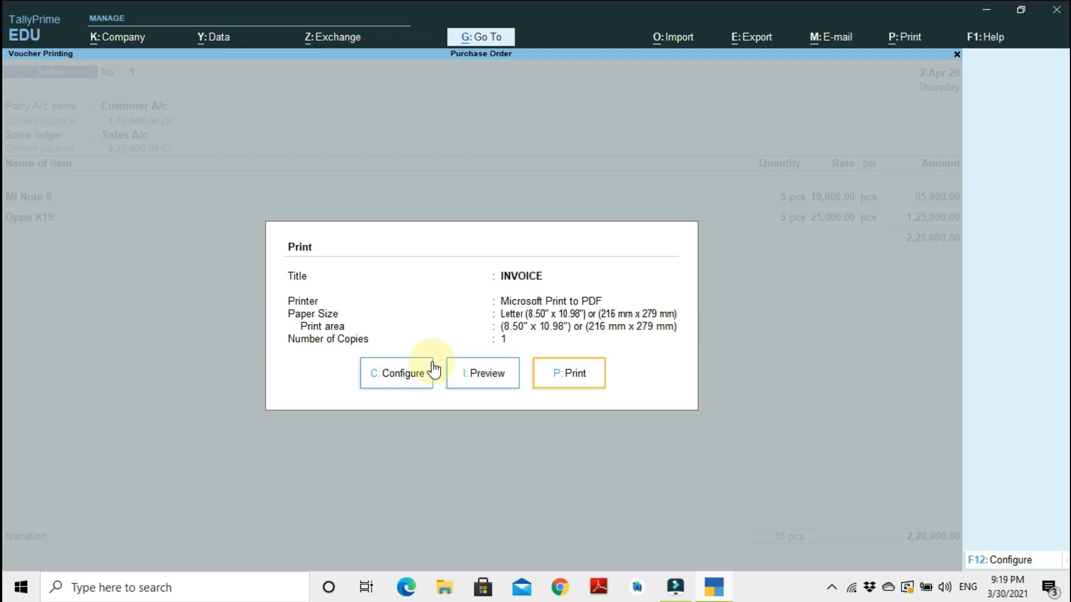
left_click(471, 362)
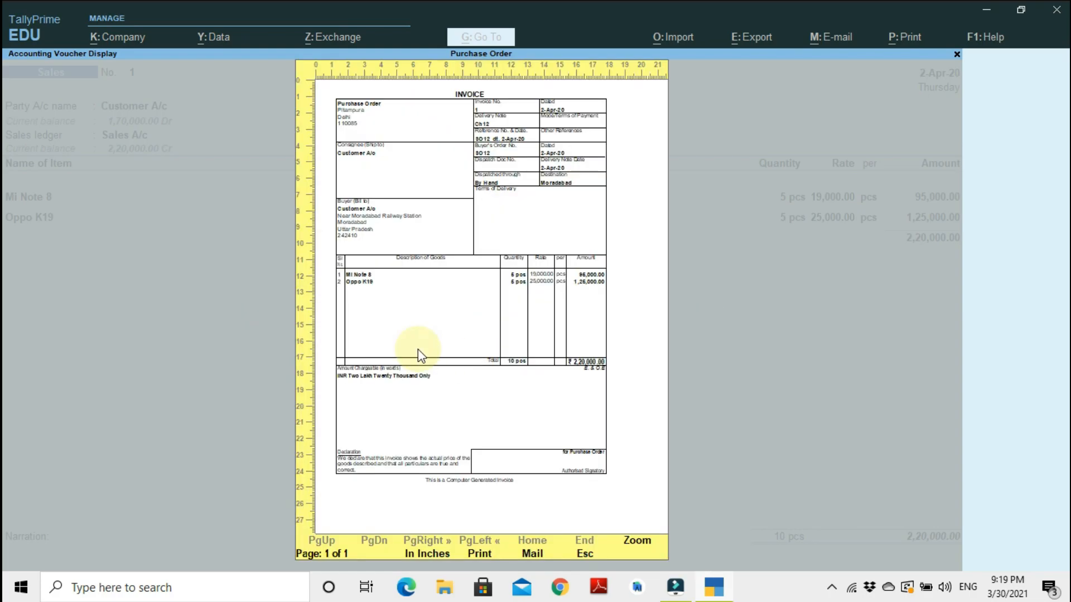
left_click(636, 544)
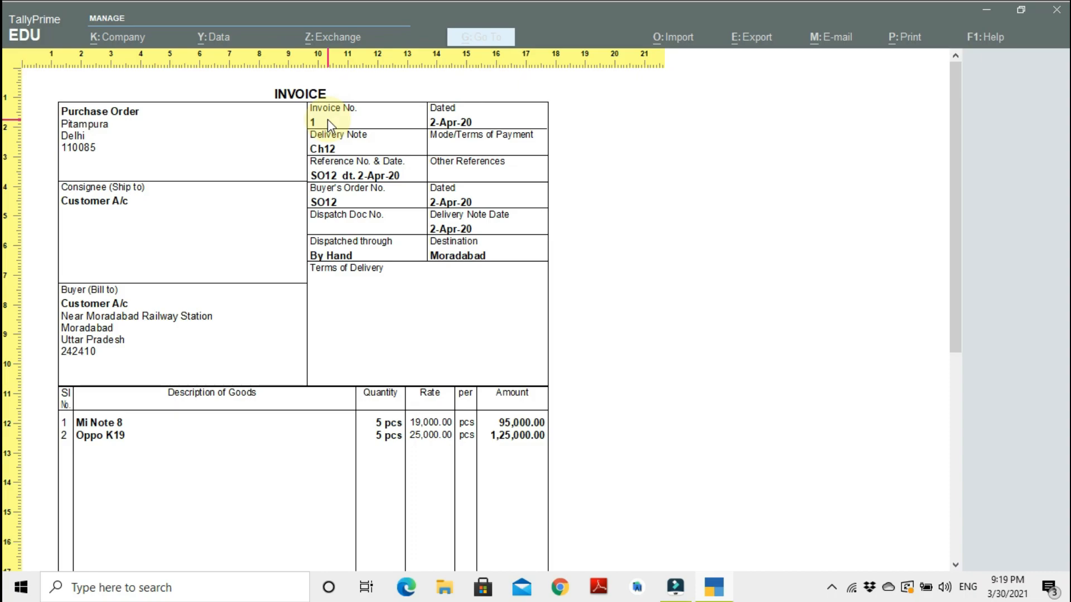
key("Escape")
key("Escape")
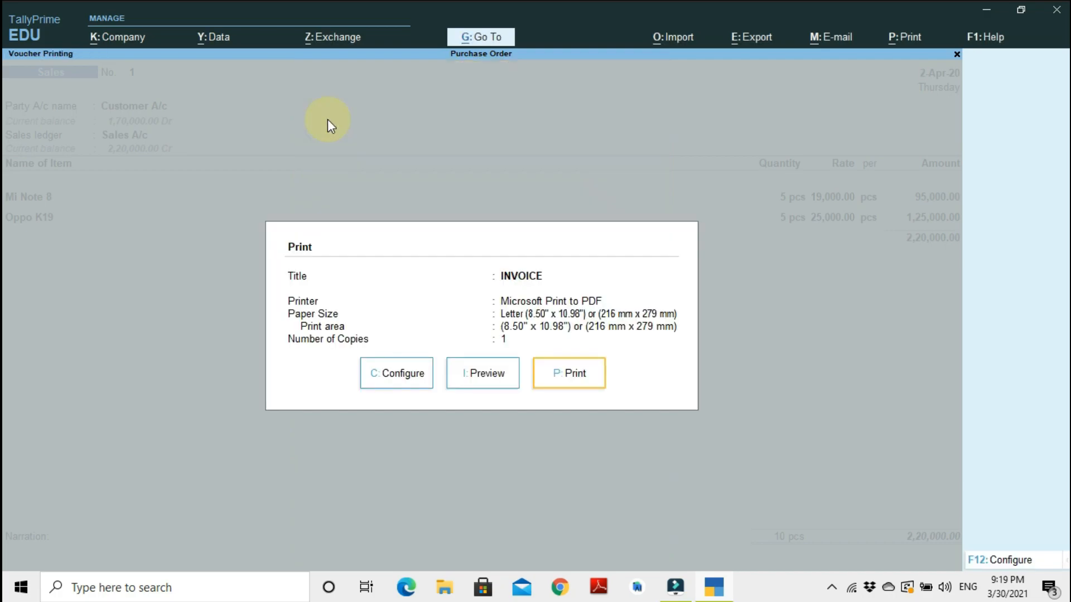
key("Escape")
Step through the invoice's dispatch details, item allocations under Ch12 and bill-wise details.
key("Return")
key("Return")
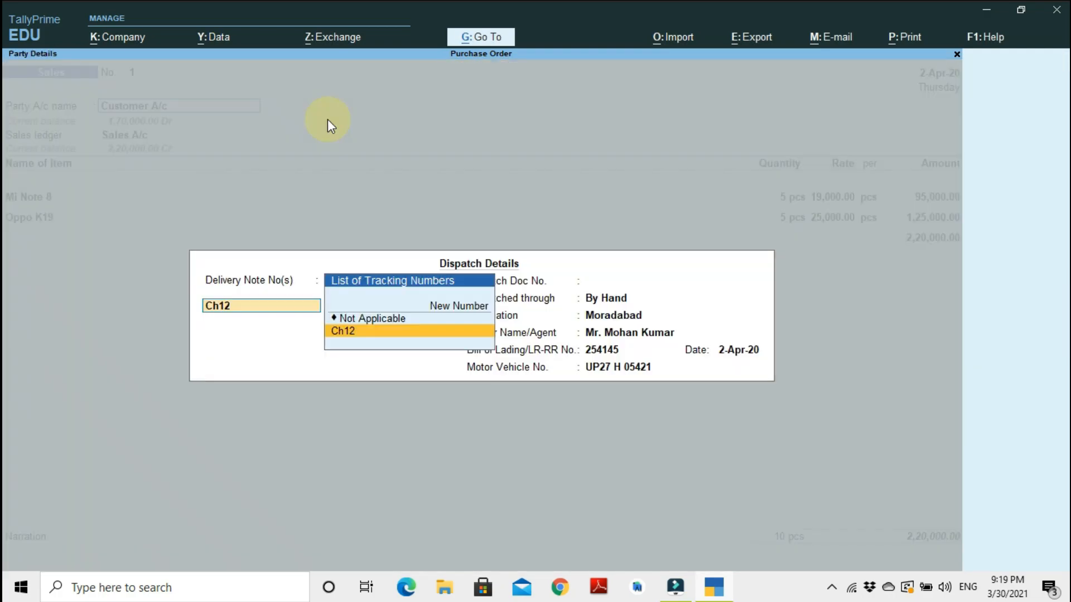
key("Return")
key("Return")
key("Return")
key("Return")
key("Return")
key("Return")
key("Return")
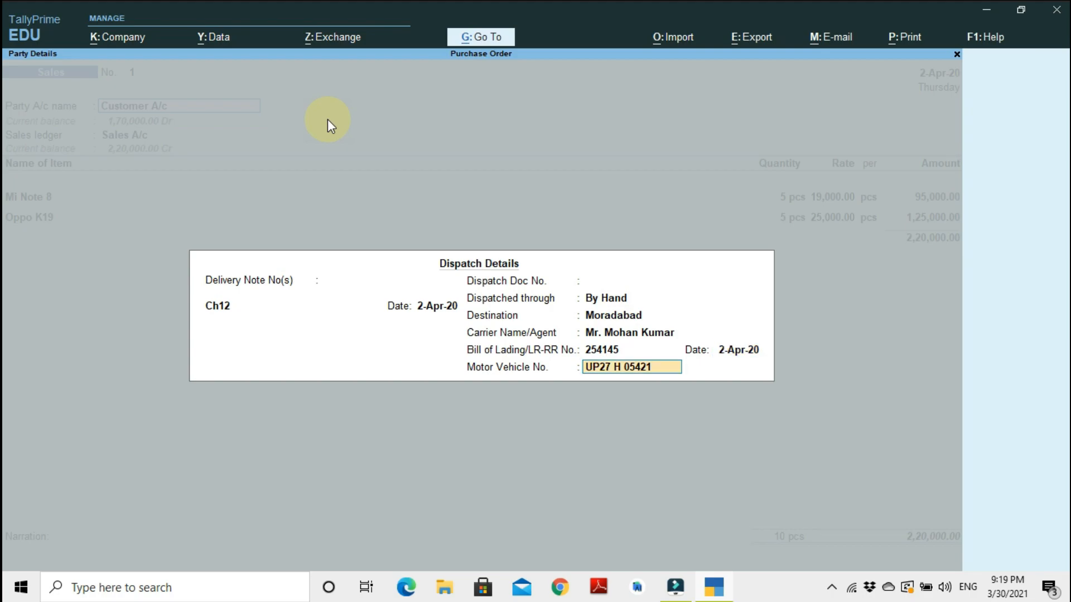
key("Return")
key("ctrl+a")
key("Return")
key("Return")
key("Return")
key("Return")
key("Return")
key("Return")
key("Return")
key("Return")
key("Return")
key("Return")
key("Return")
key("Return")
key("Return")
key("Return")
key("Return")
key("Return")
key("Return")
key("Return")
key("Return")
key("Return")
key("Return")
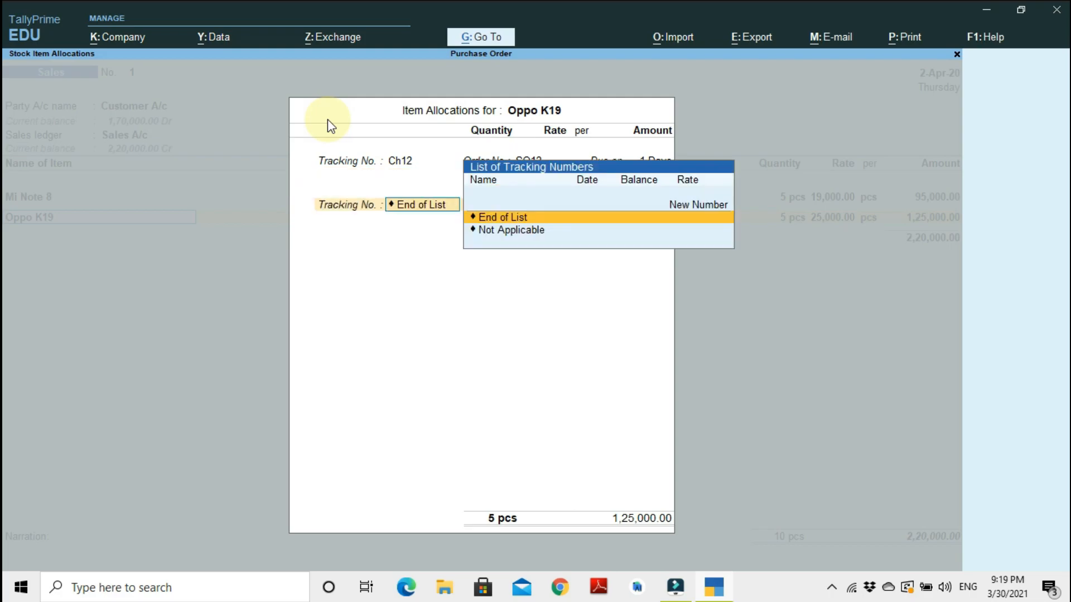
key("Return")
key("Return")
key("Return")
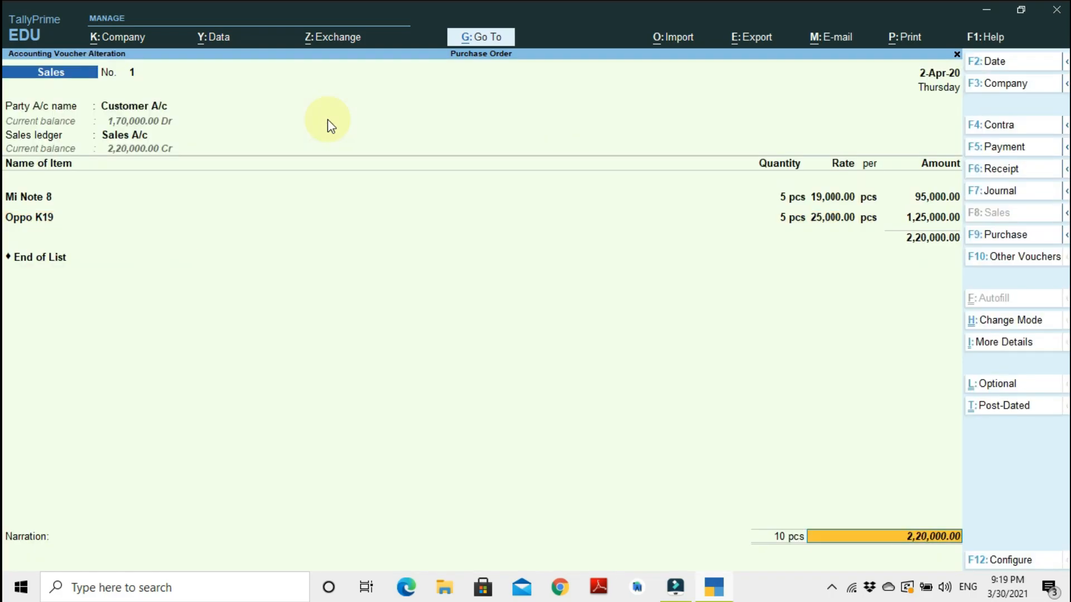
key("Return")
key("Return")
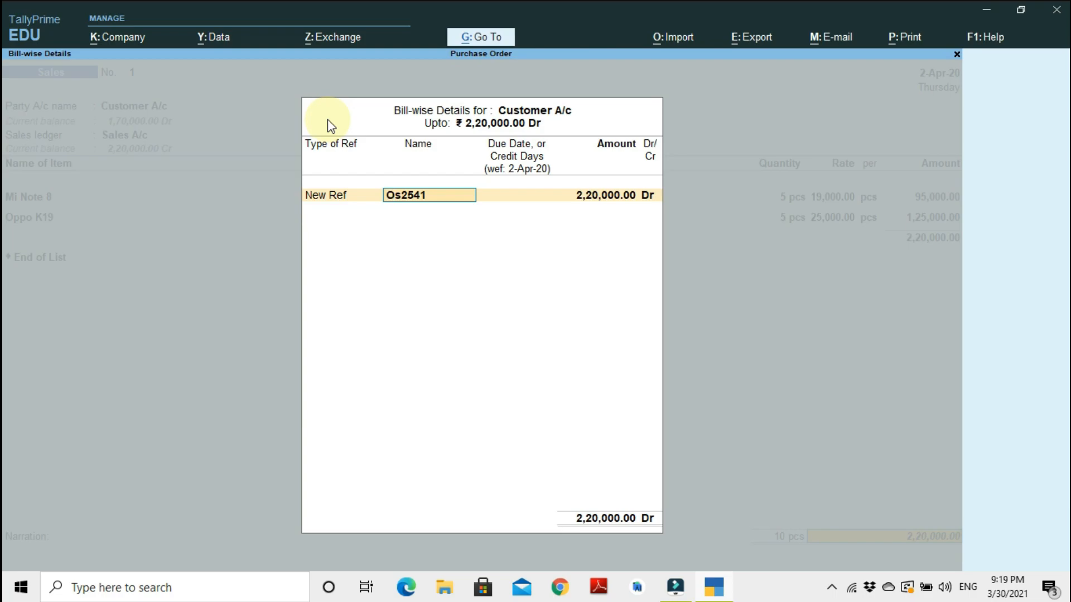
key("Escape")
key("Escape")
key("y")
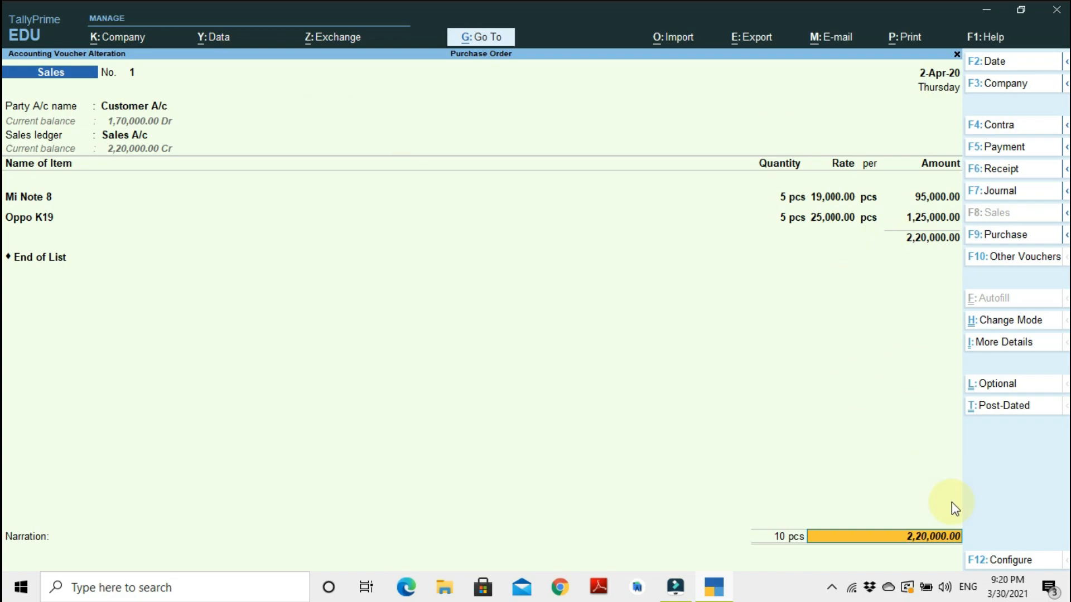
Open voucher configuration, show more configurations and turn on Provide Order details and Provide Export details.
left_click(985, 562)
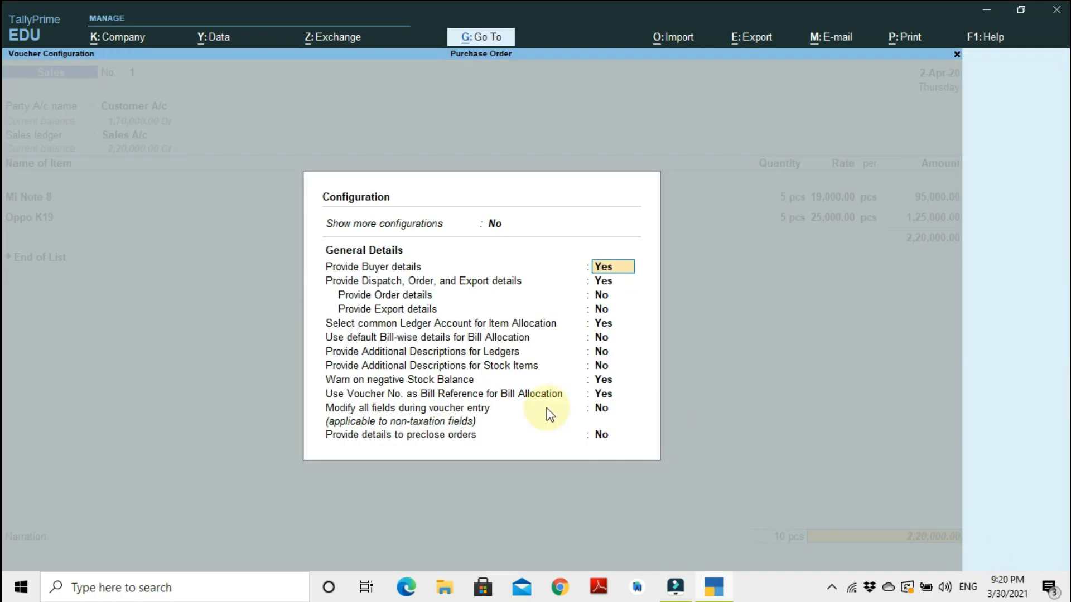
key("Up")
type("y")
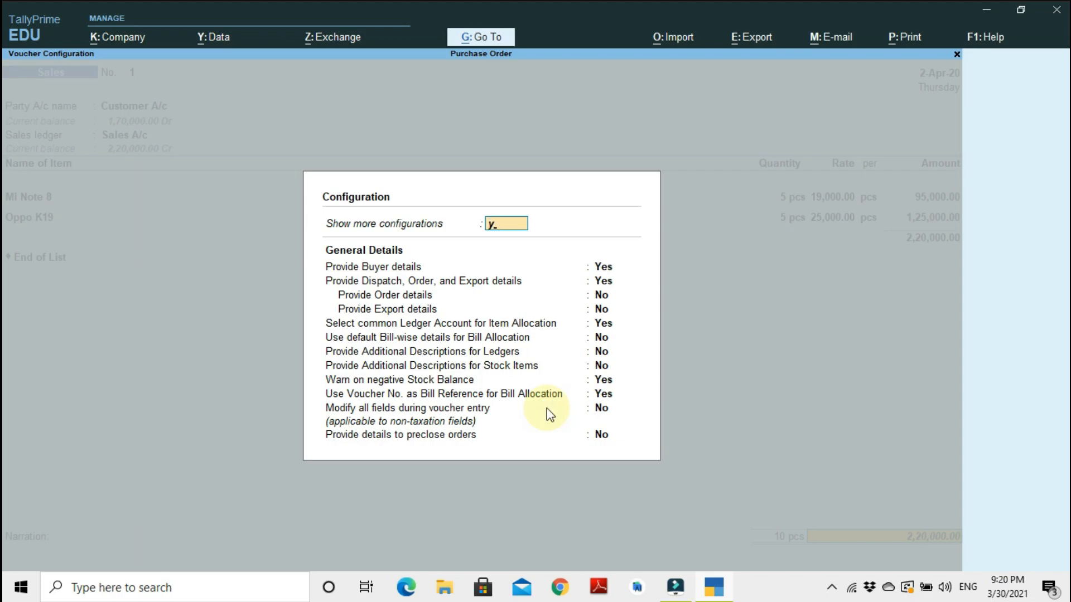
key("Return")
key("Down")
key("Return")
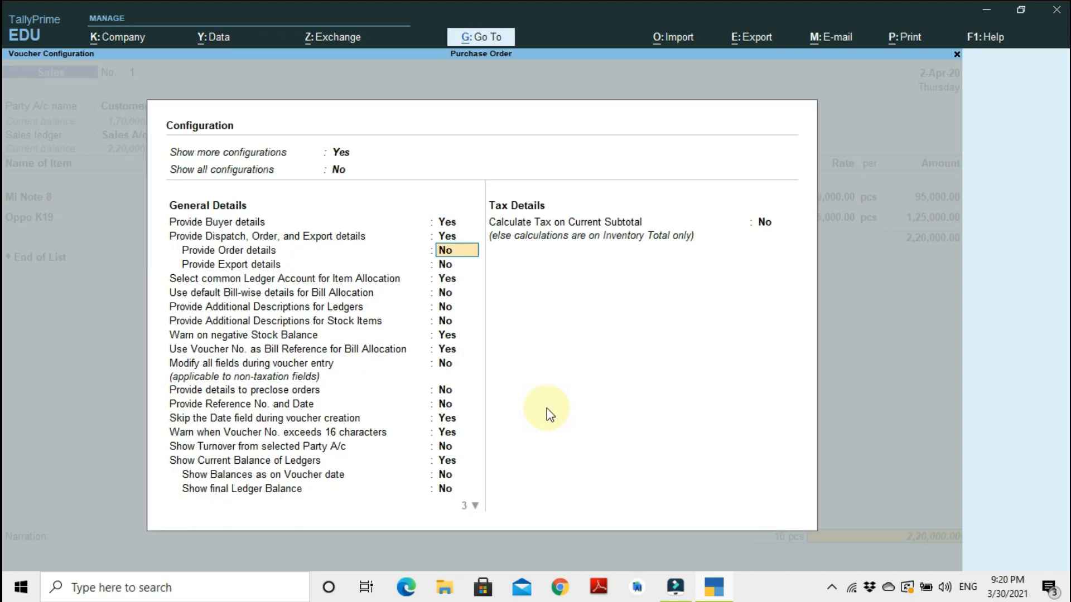
type("y")
key("Return")
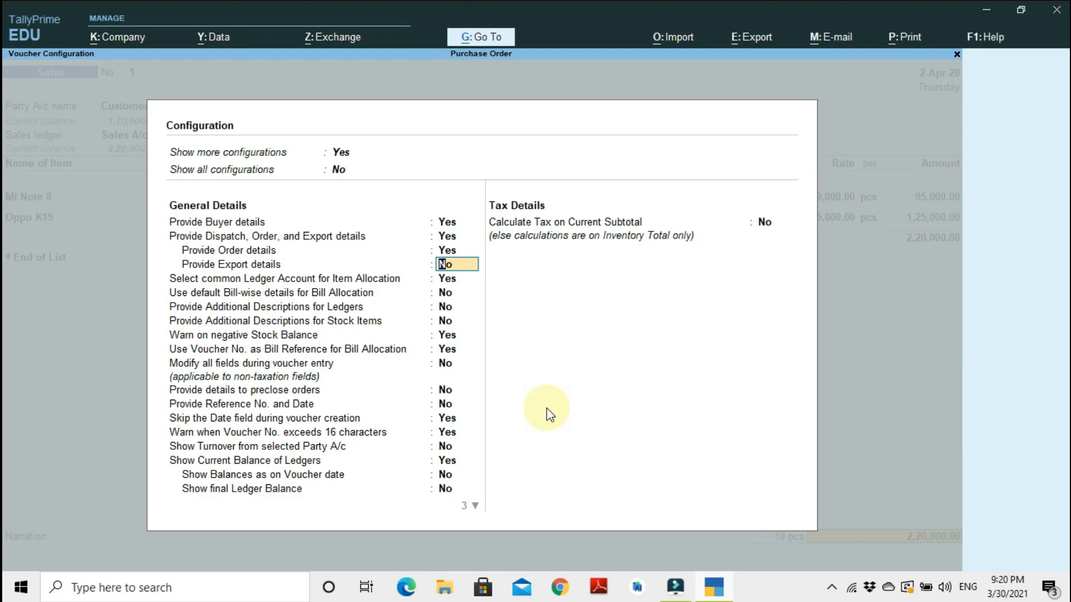
type("y")
key("Return")
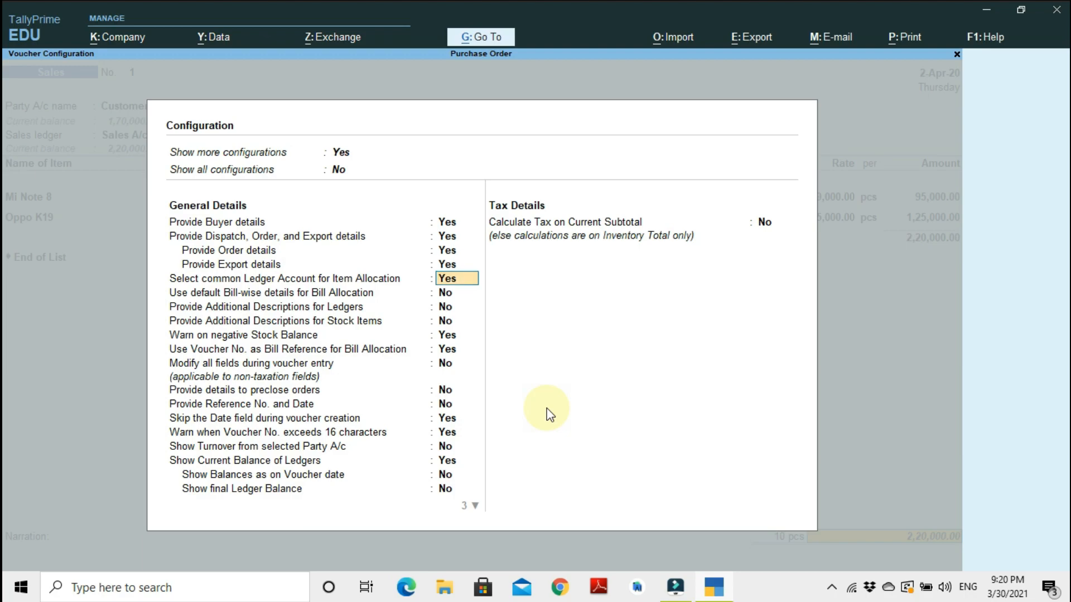
Turn on Show all configurations in the voucher configuration.
key("Up")
key("Up")
key("Up")
key("Up")
key("Up")
key("Up")
key("Down")
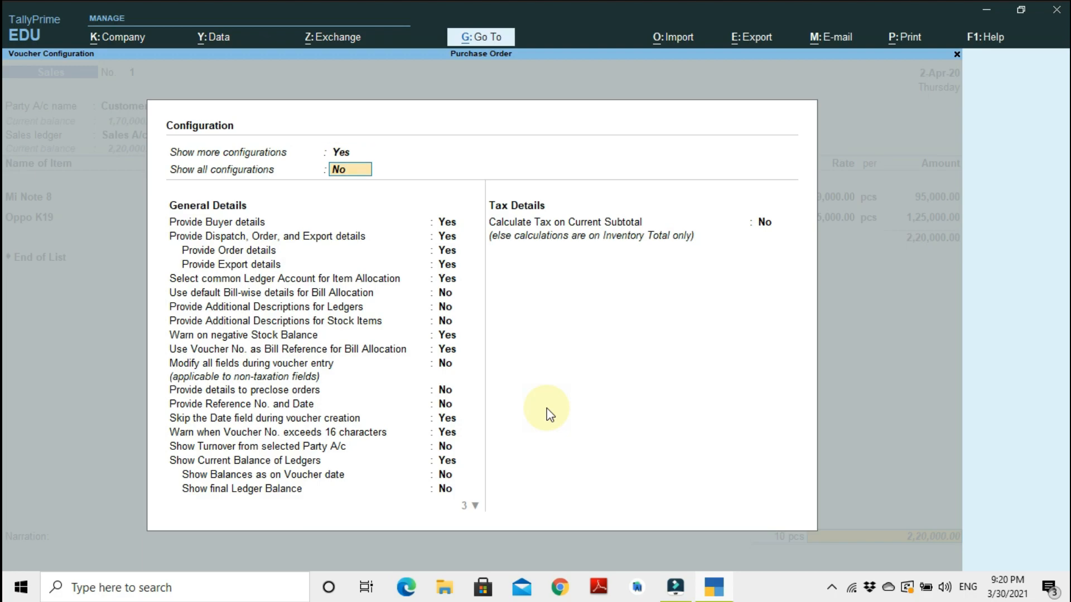
type("y")
key("Return")
key("Return")
key("Return")
key("Return")
key("Return")
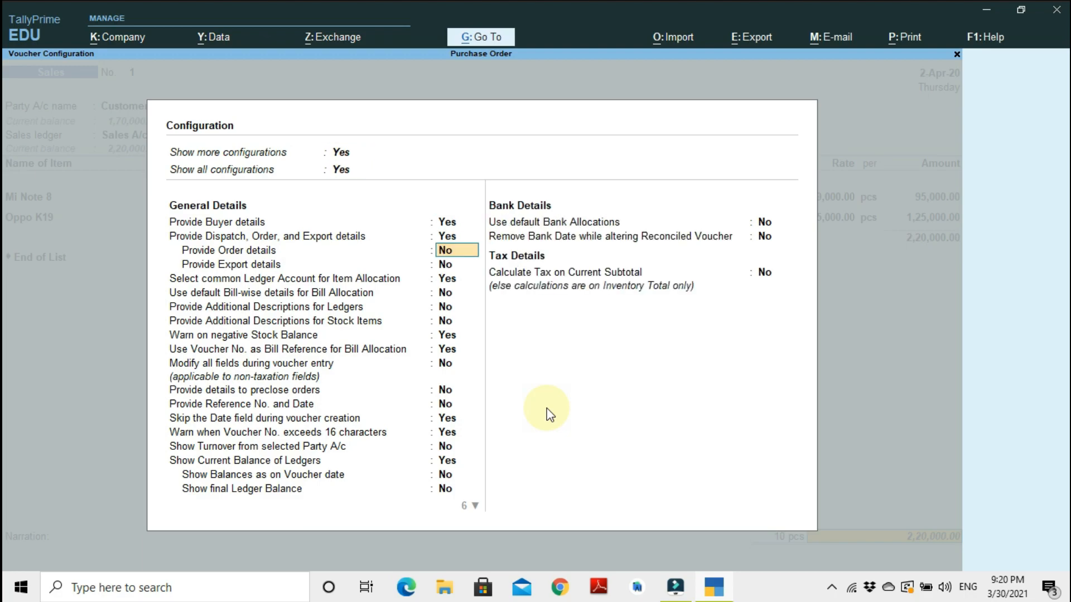
Enable Use default Bill-wise details for Bill Allocation and accept the configuration.
key("Return")
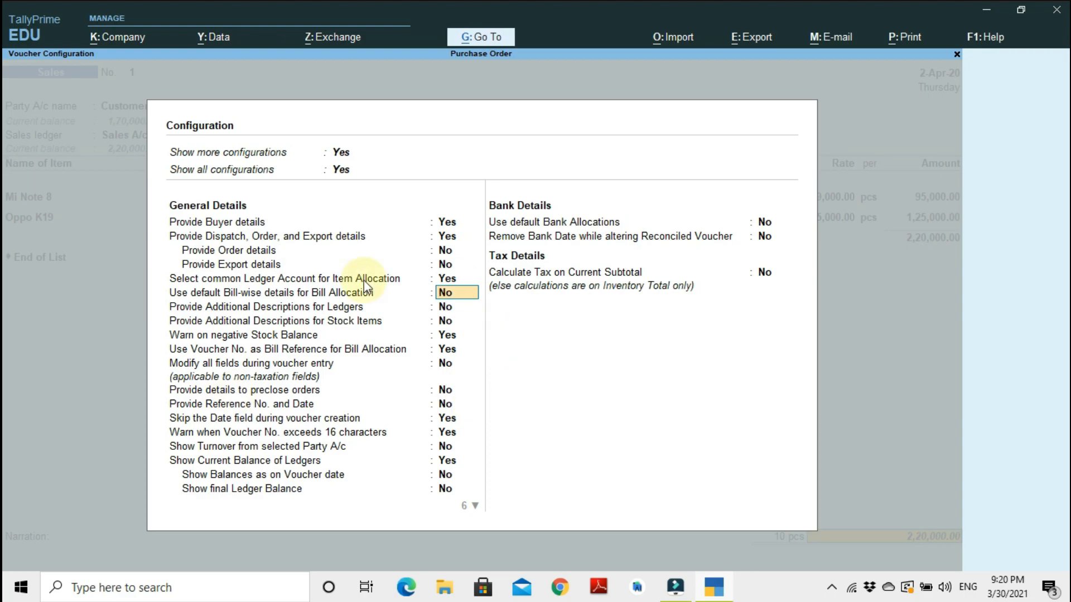
type("y")
key("Return")
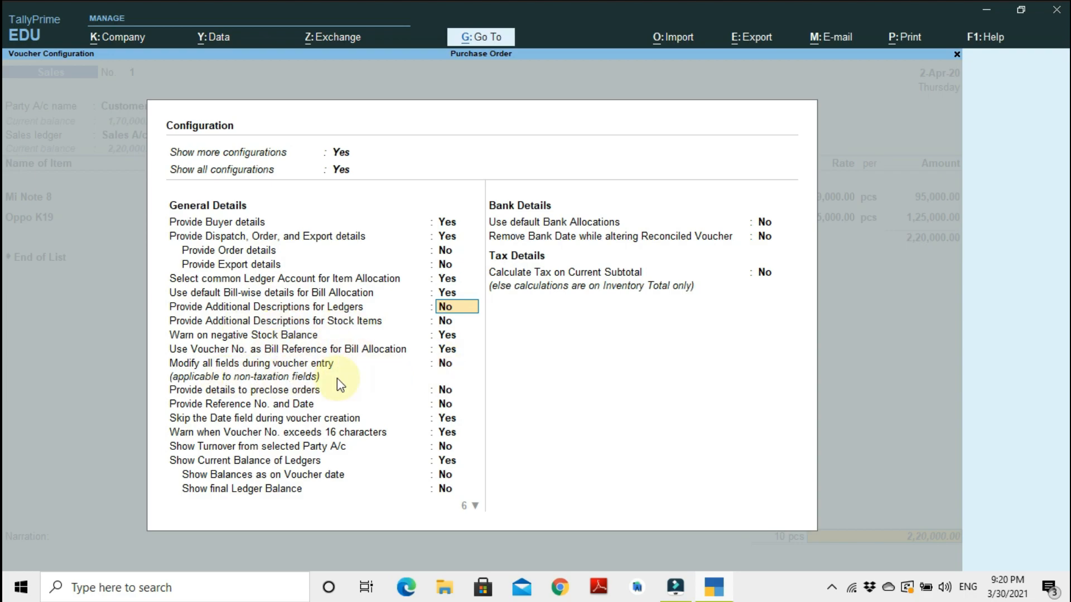
key("Return")
key("Return")
key("Return")
key("Return")
key("Return")
key("Return")
key("Return")
key("Return")
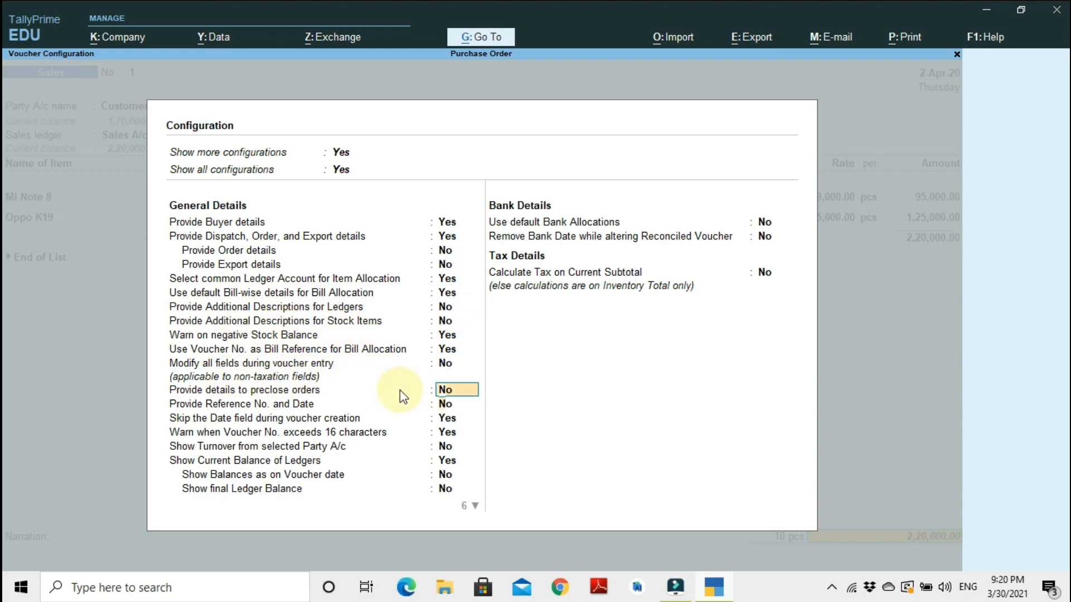
key("Return")
key("Return")
key("Return")
key("Return")
key("Return")
key("Return")
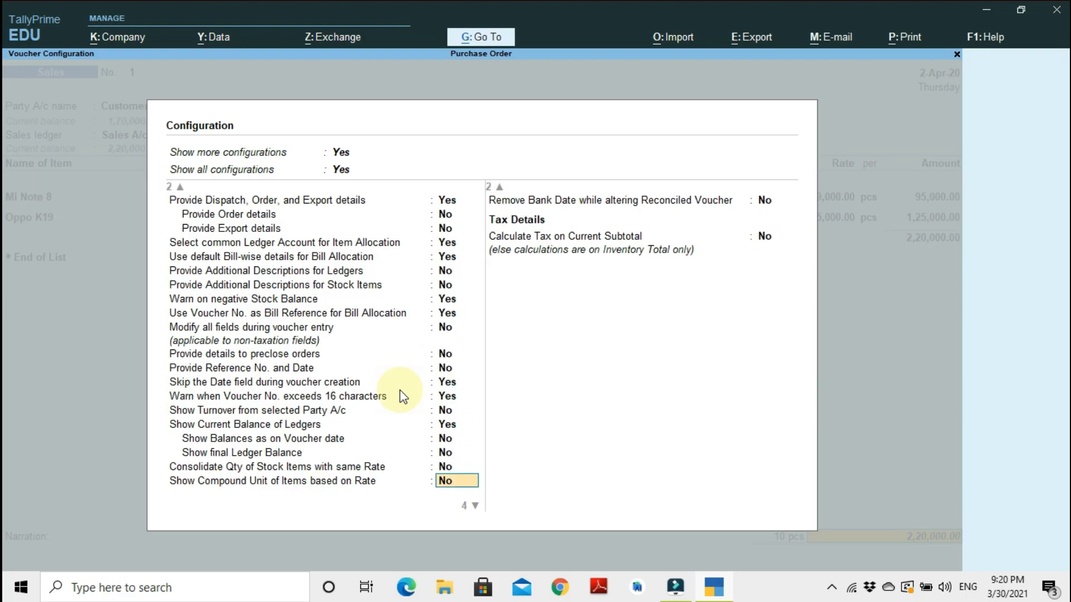
key("Return")
key("Return")
key("Return")
key("Return")
key("Return")
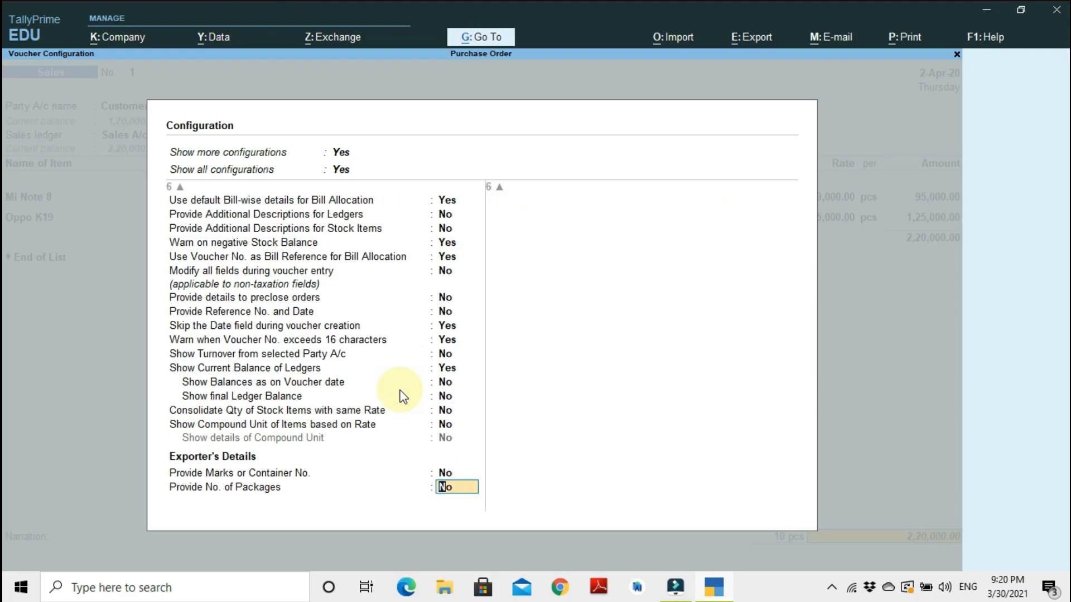
key("Return")
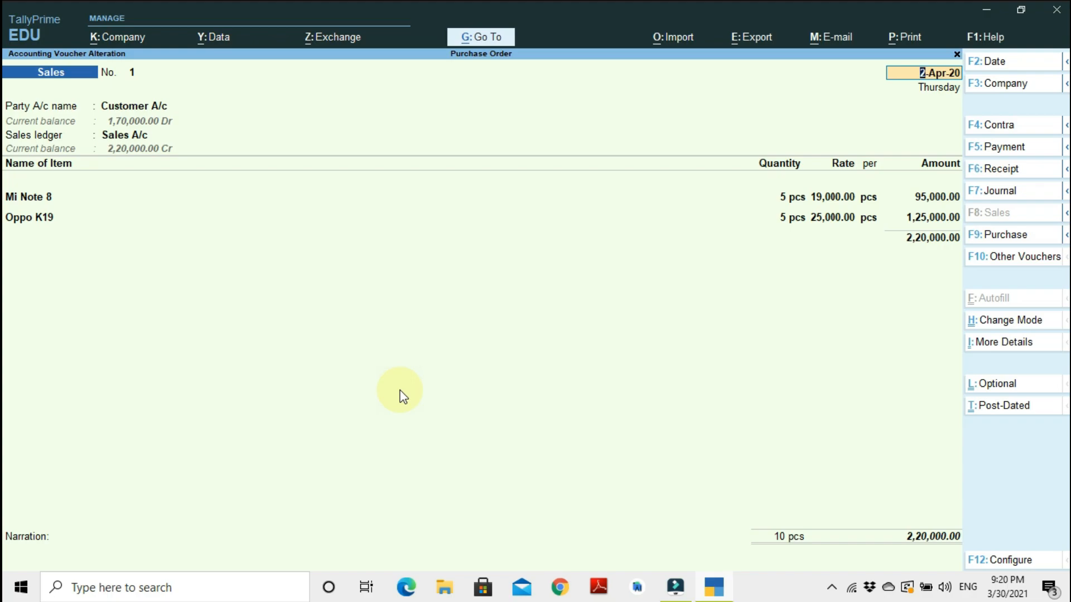
Step through the reopened invoice's dispatch details for delivery note Ch12 and accept them.
key("Return")
key("Return")
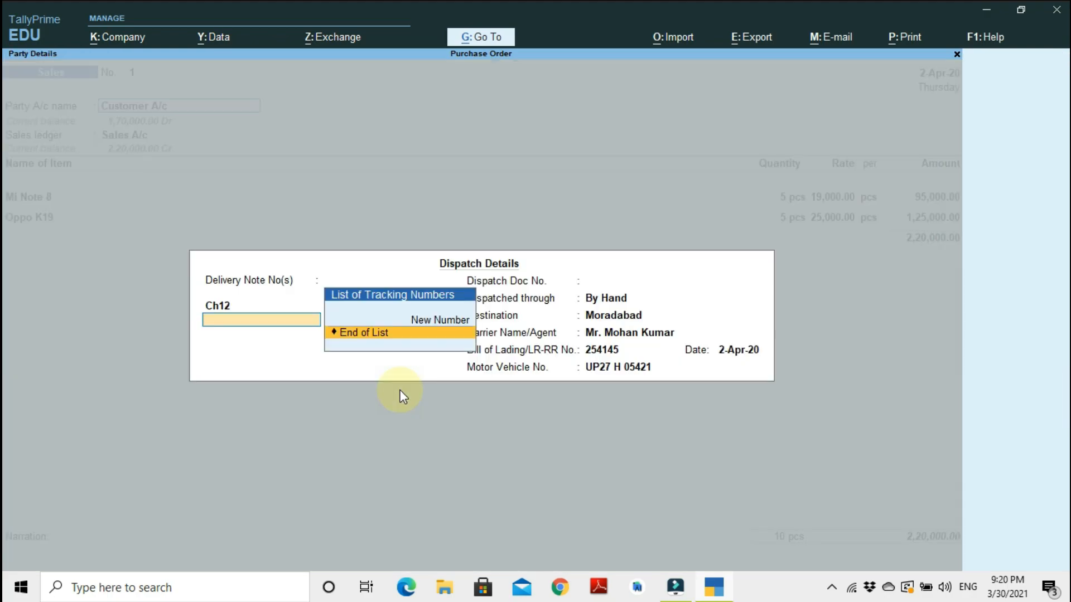
key("Return")
key("Return")
key("Return")
key("Return")
key("Return")
key("Return")
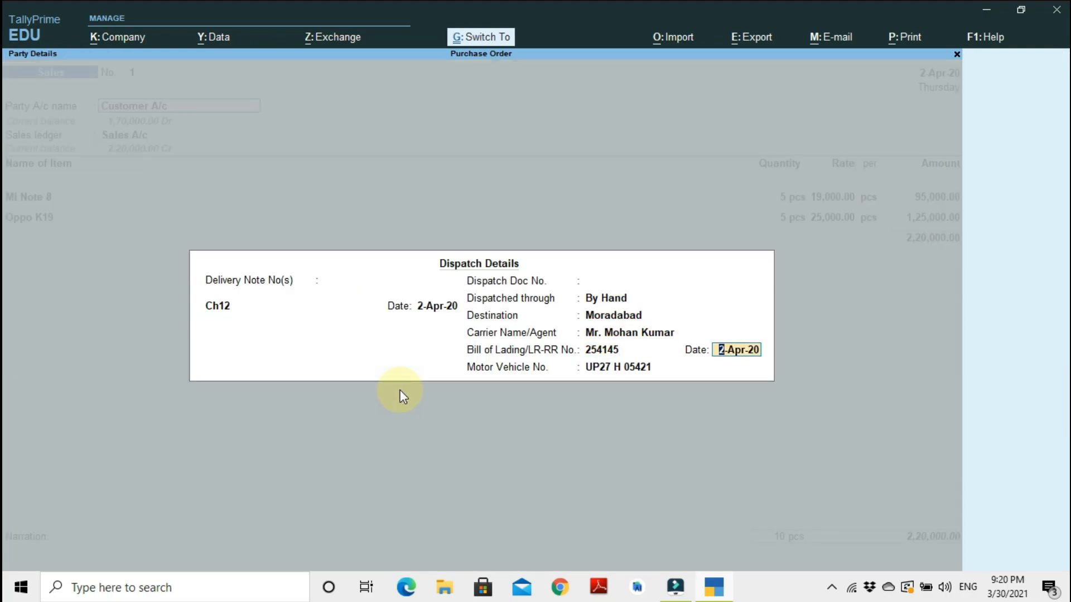
key("ctrl+a")
key("ctrl+a")
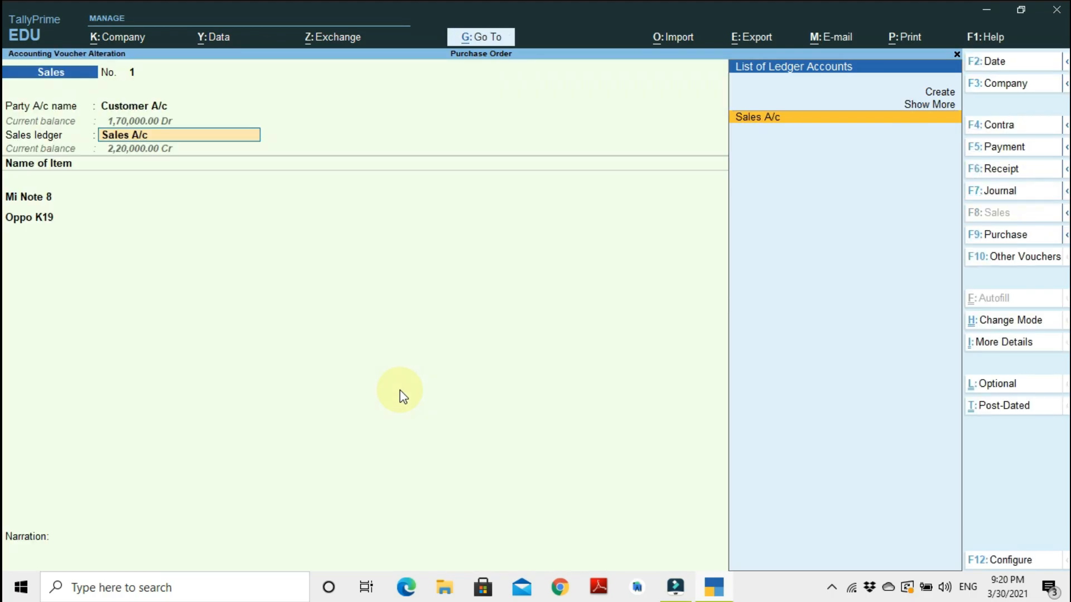
Go back to the party field, pass the dispatch details and accept the buyer's details with state Uttar Pradesh.
key("Return")
key("BackSpace")
key("BackSpace")
key("Return")
key("Return")
key("Return")
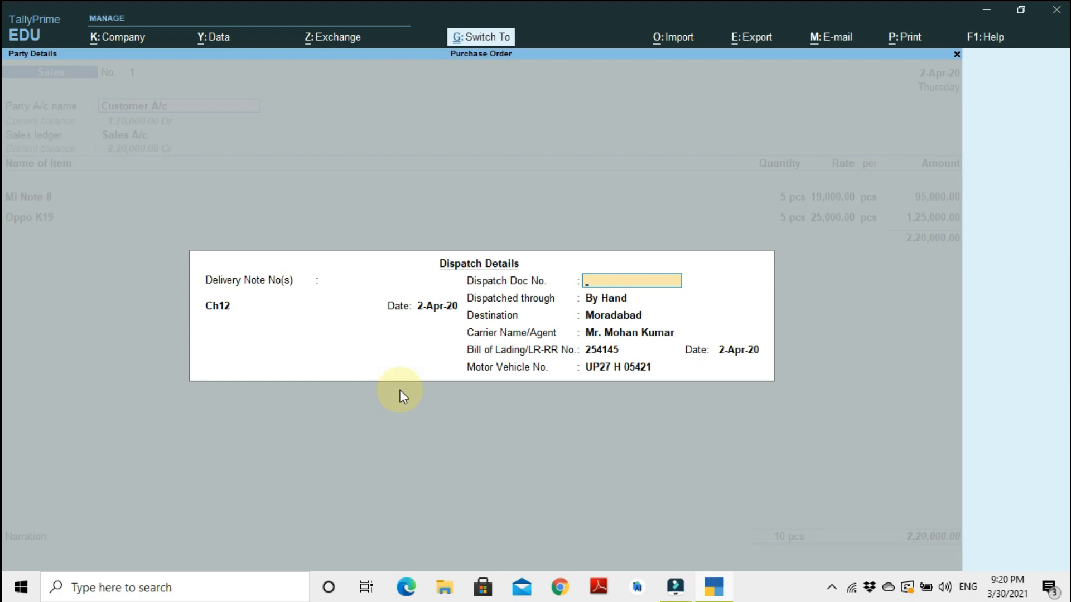
key("Escape")
key("Return")
key("Return")
key("Return")
key("Return")
key("Return")
key("Return")
key("Return")
key("Return")
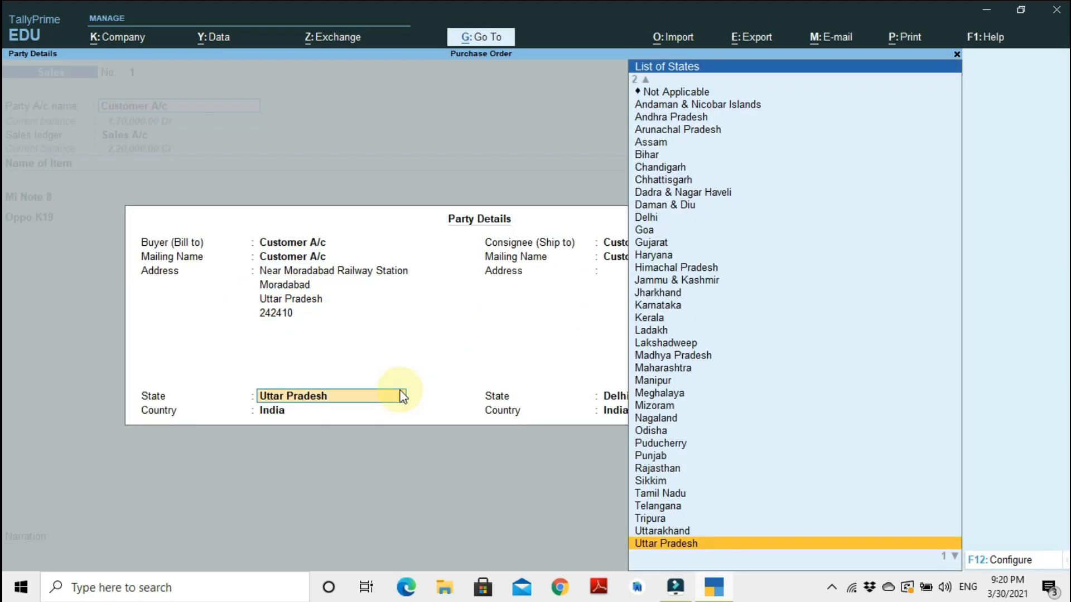
key("Return")
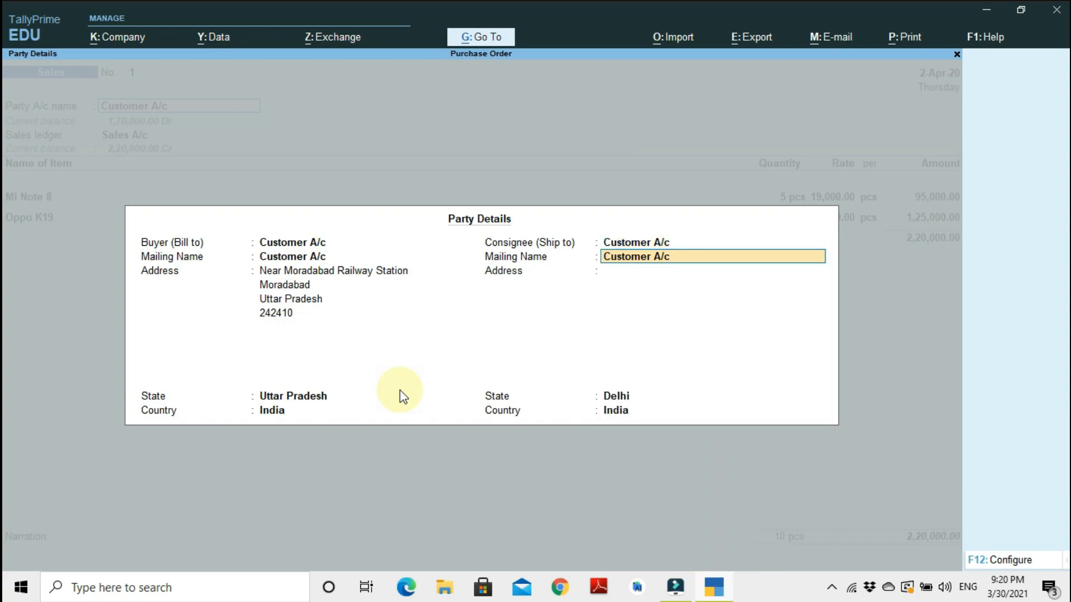
Enter the consignee's address lines, city, state name and postal code in the party details.
key("Return")
type("Near Moradabad Railway Stati")
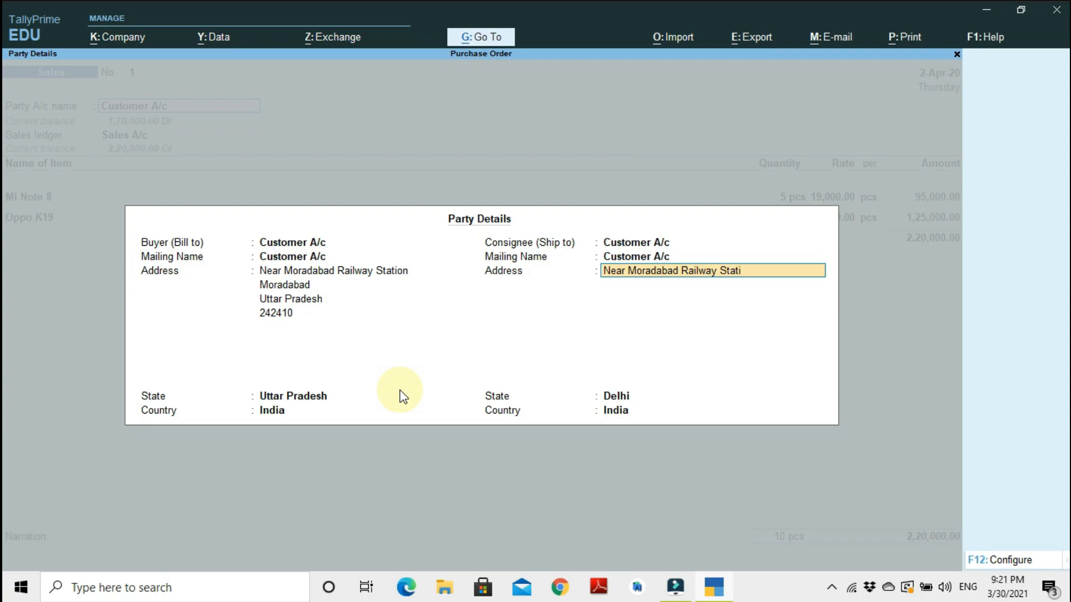
key("Return")
type("Moradabad")
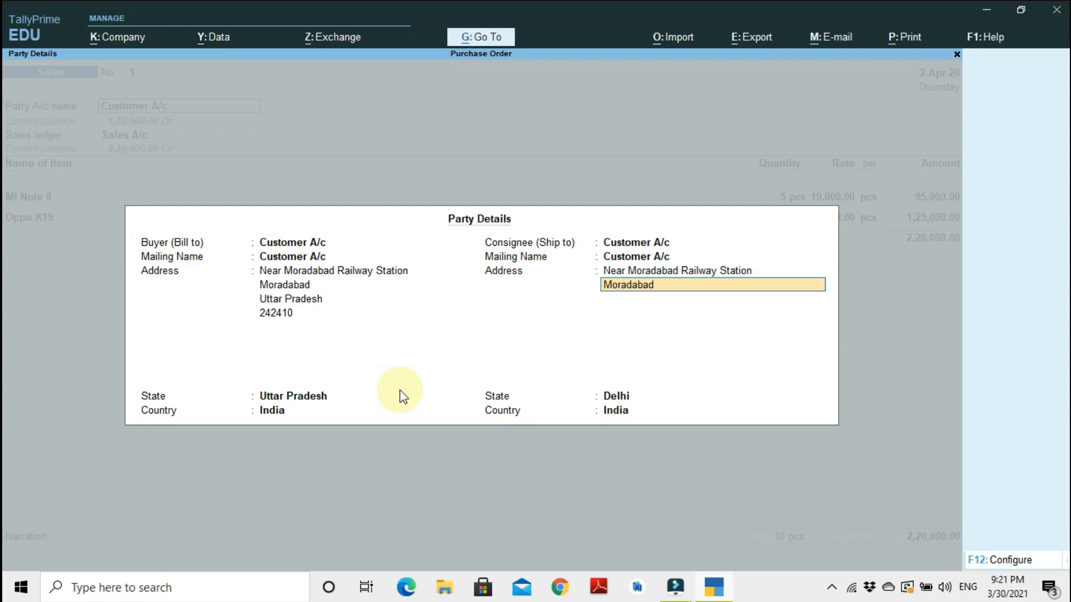
key("Return")
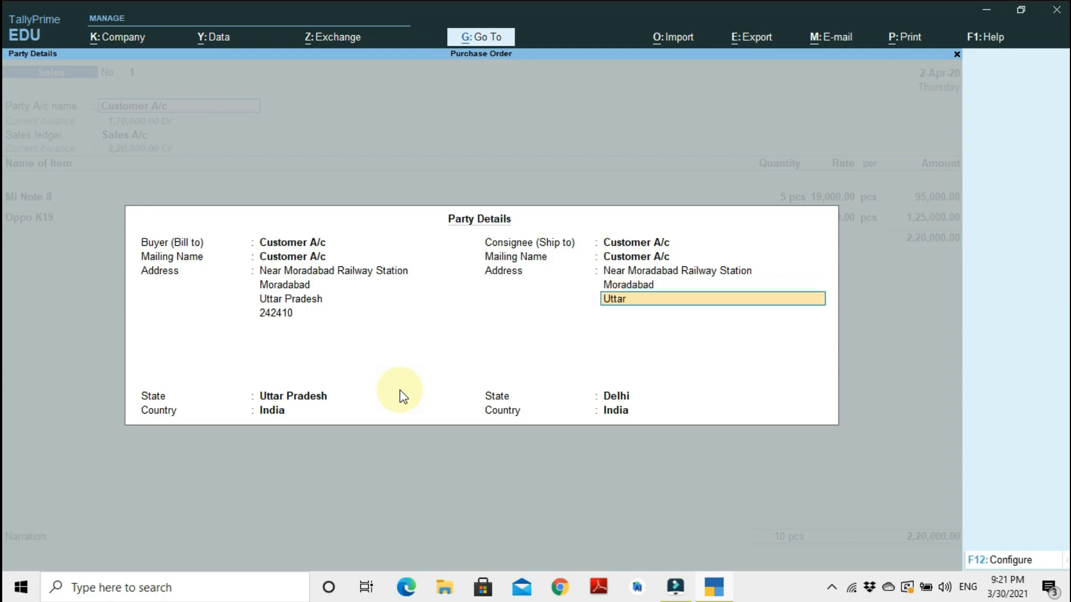
type("Uttar Pradesh")
key("Return")
type("2422")
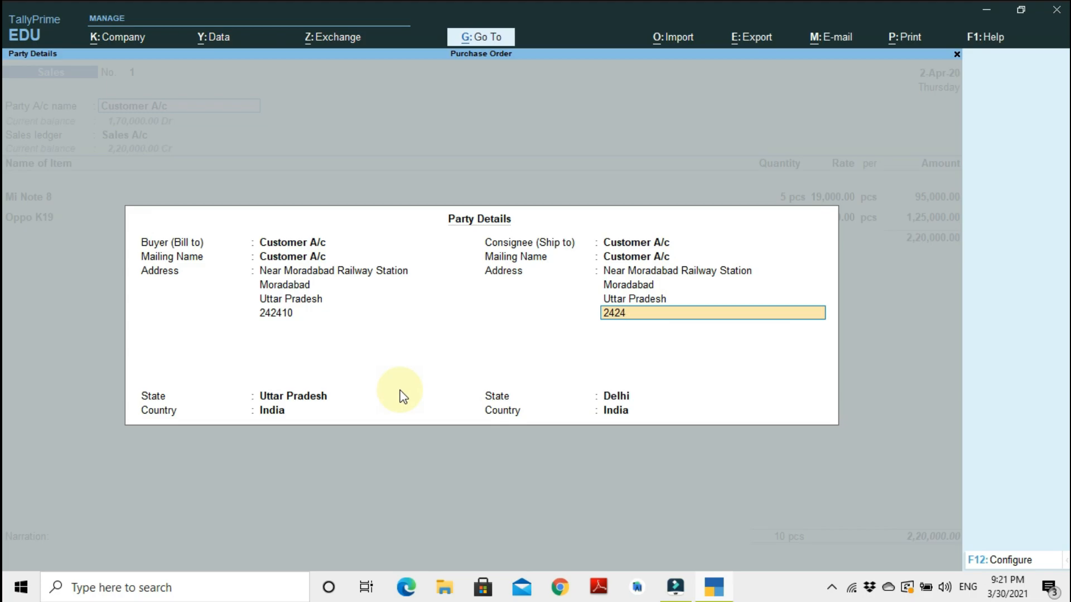
key("Return")
key("Return")
Set the consignee's state to Uttar Pradesh and close the party details.
type("Utt")
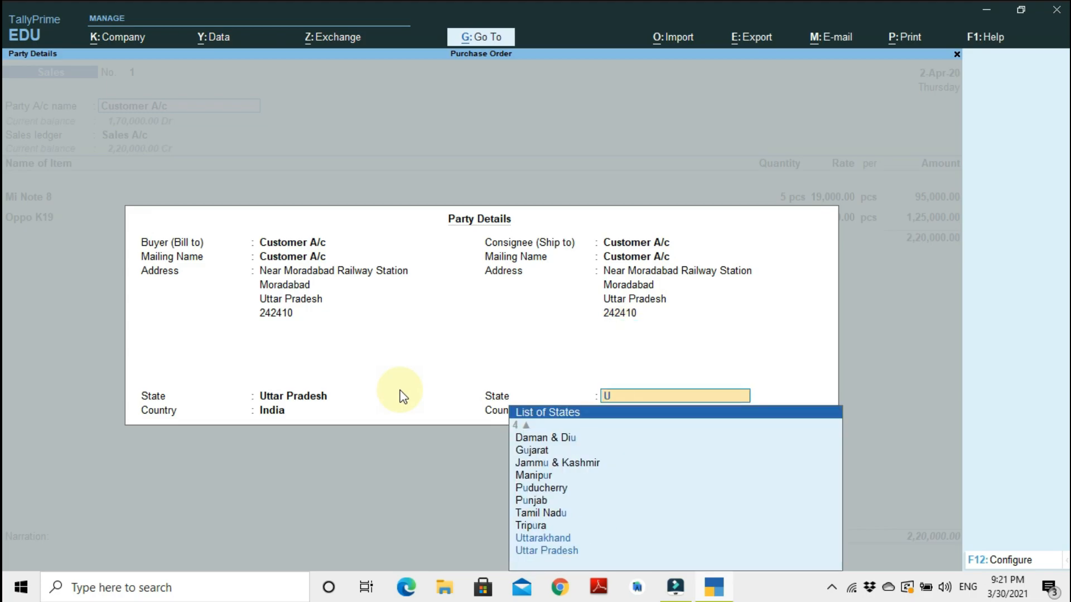
key("Return")
key("Return")
key("Return")
key("Return")
key("Return")
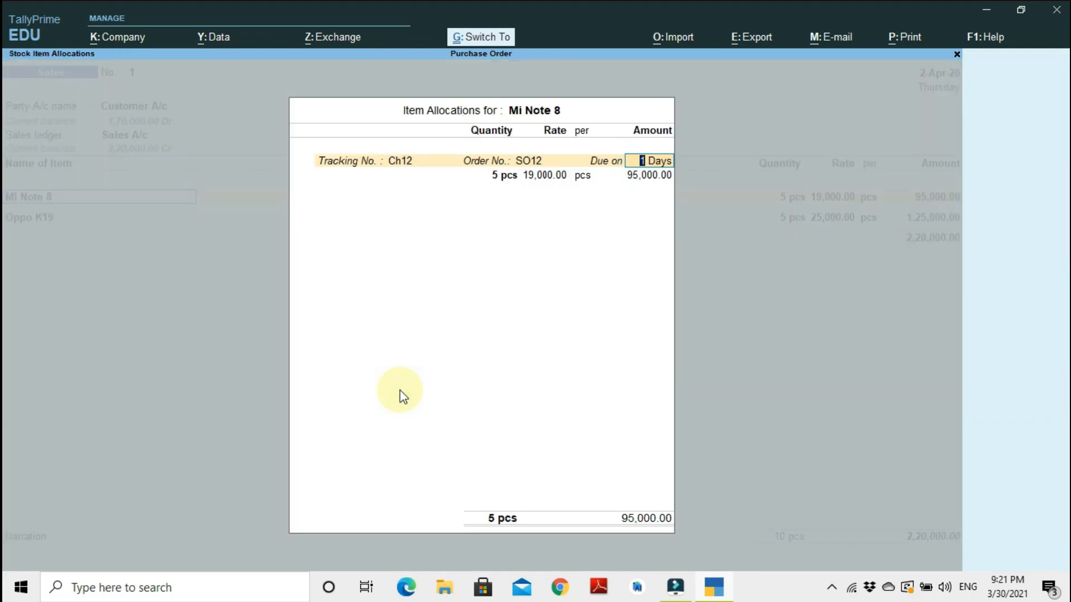
Accept the item allocations for Mi Note 8 and Oppo K19 with tracking number Ch12 and save the invoice.
key("ctrl+a")
key("Return")
key("Return")
key("Return")
key("Return")
key("Return")
key("Return")
key("Return")
key("Return")
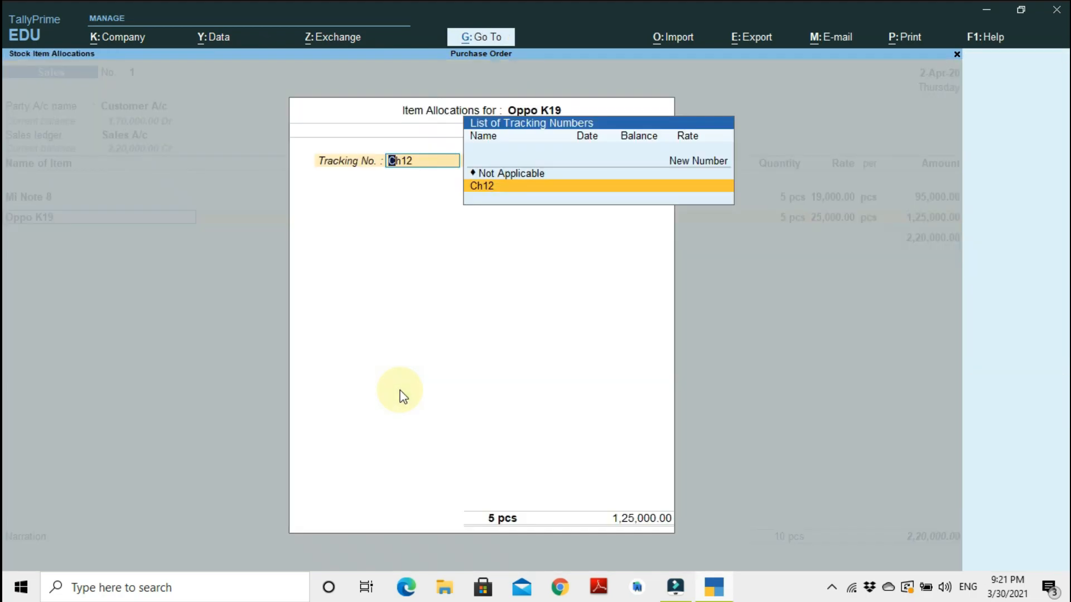
key("Return")
key("Return")
key("Return")
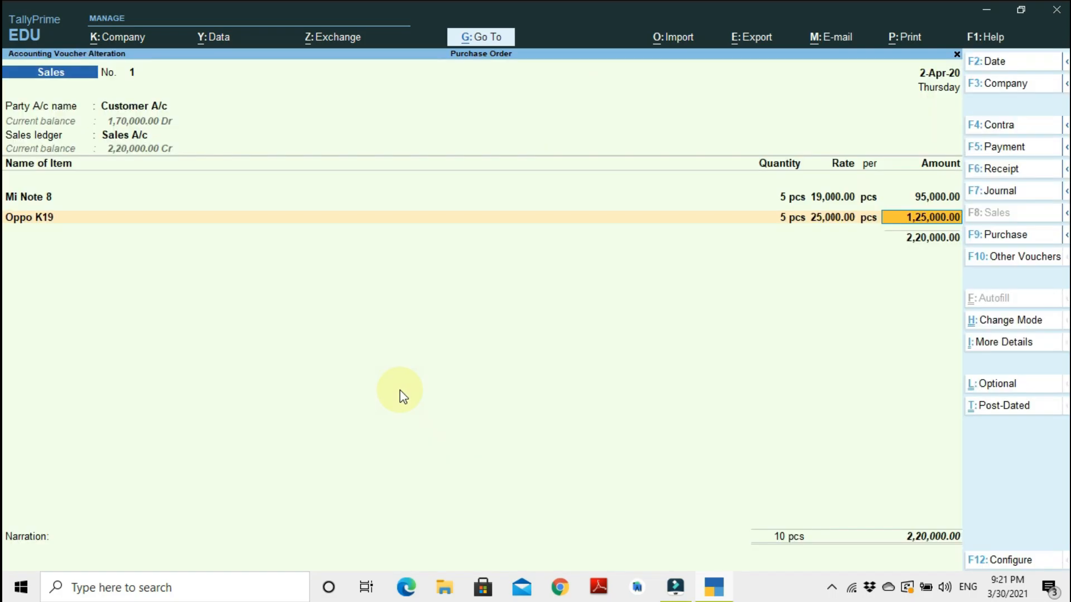
key("Return")
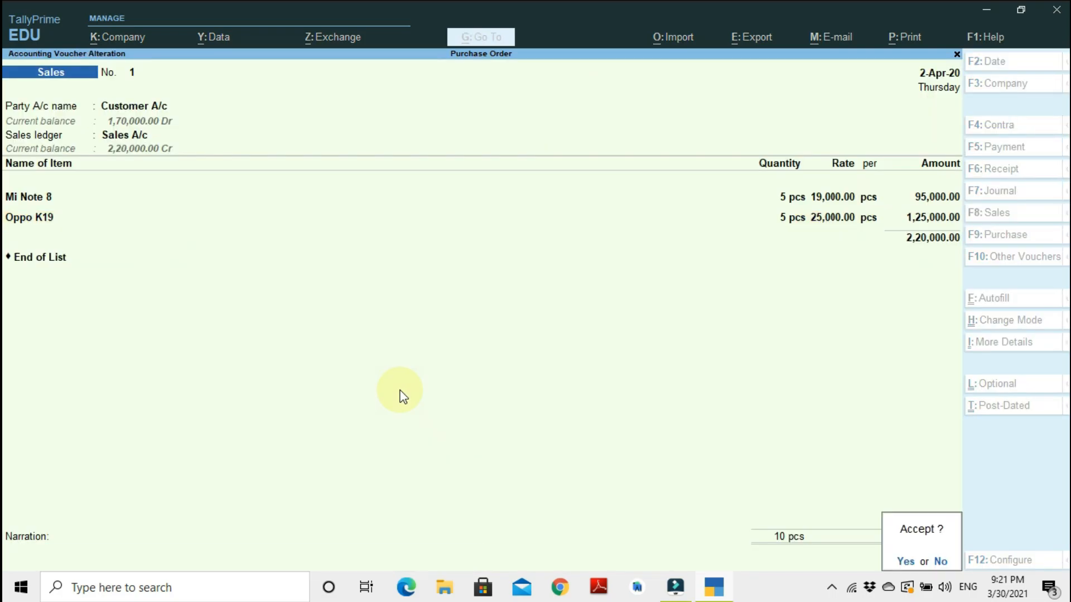
key("Return")
left_click(403, 395)
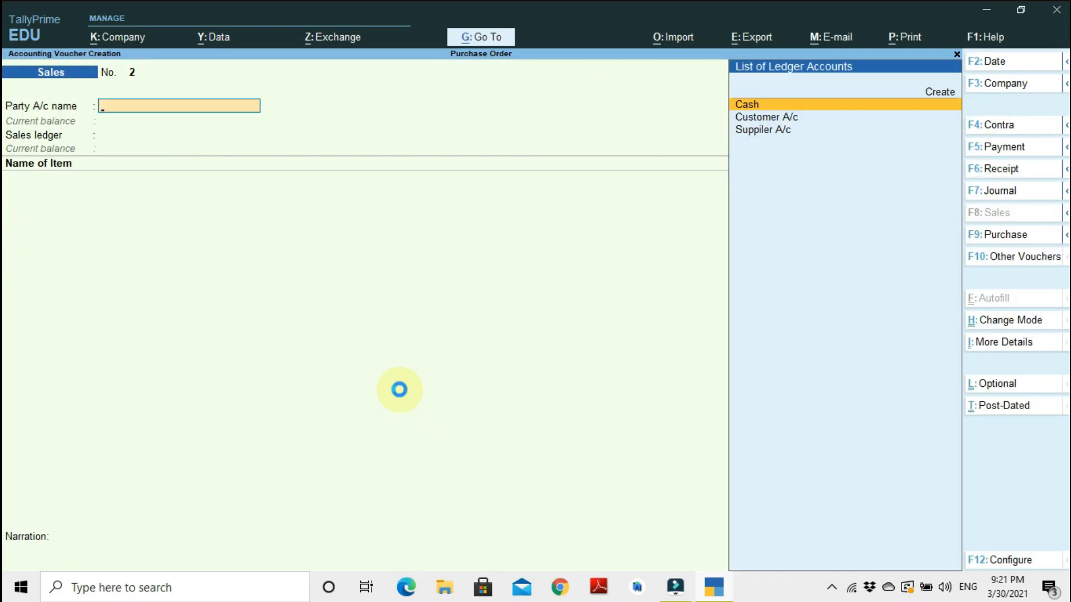
Reopen the saved invoice and preview its printed layout, zooming in to check the consignee and dispatch details.
key("Page_Up")
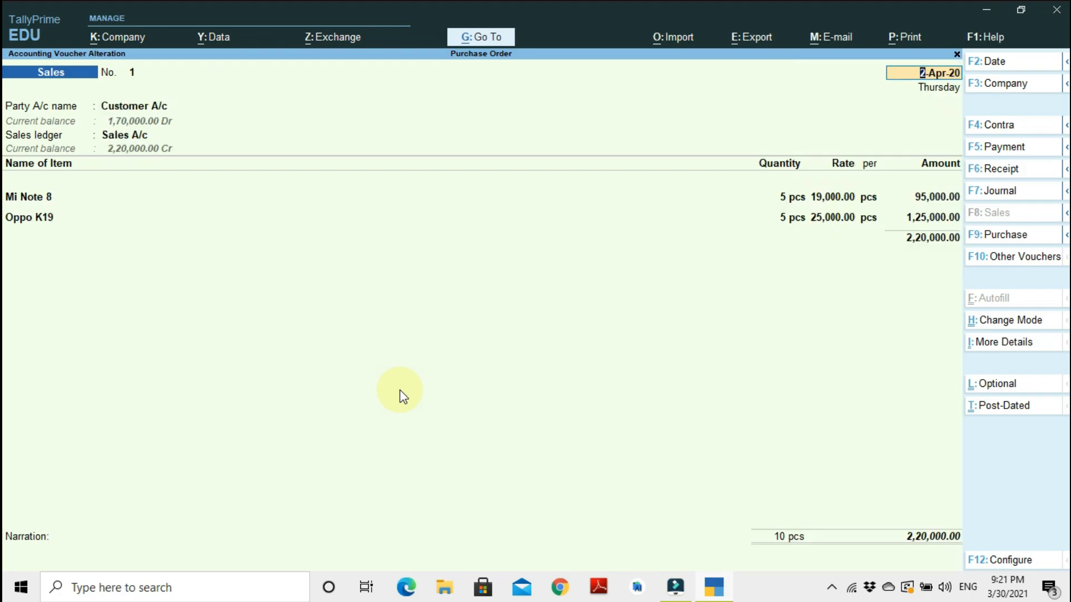
key("ctrl+p")
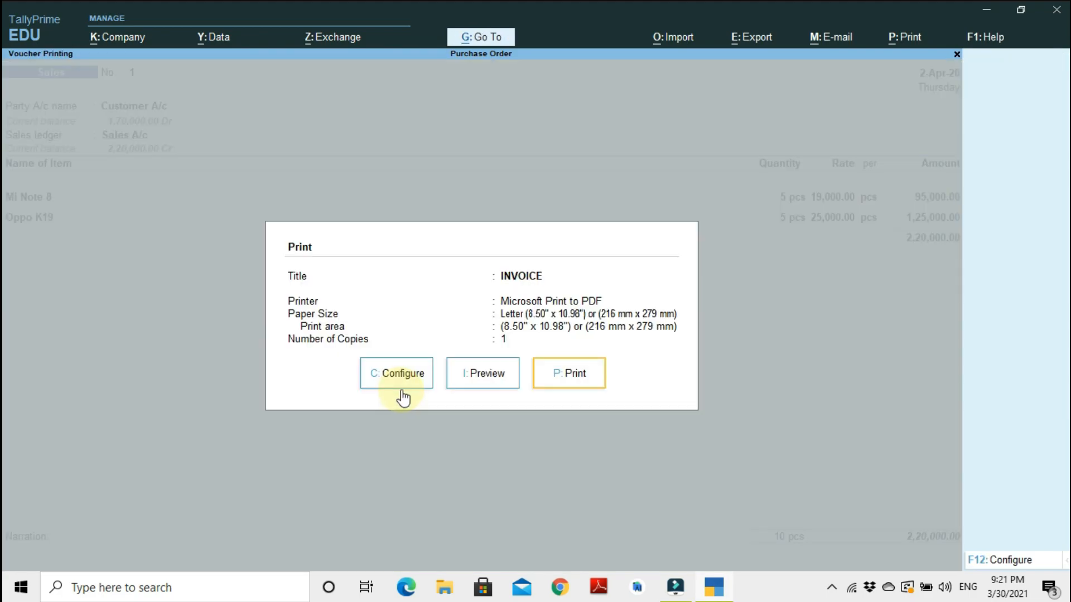
key("Left")
left_click(400, 390)
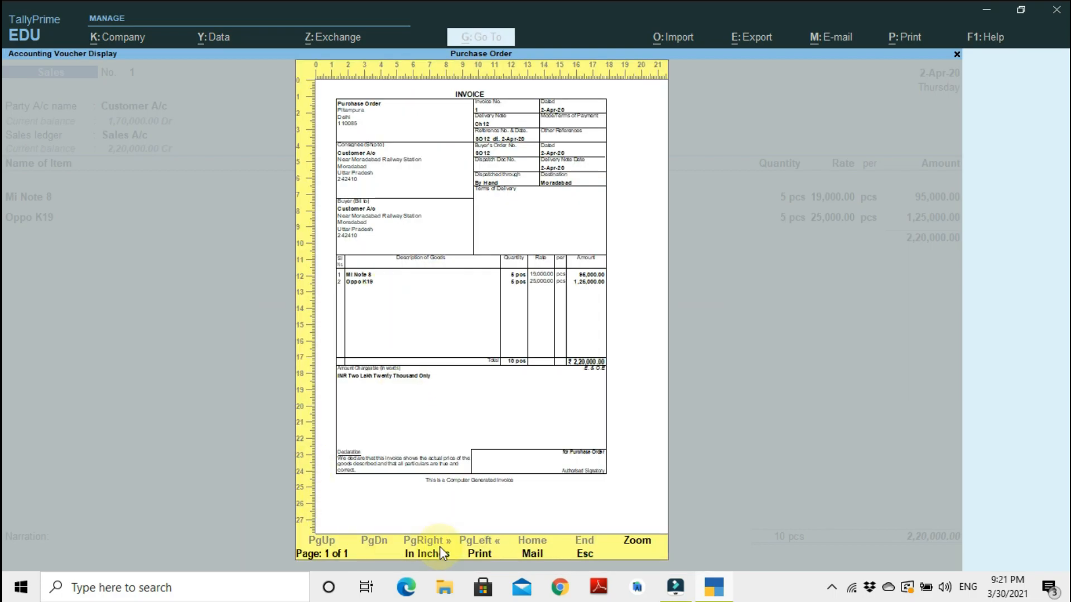
left_click(621, 533)
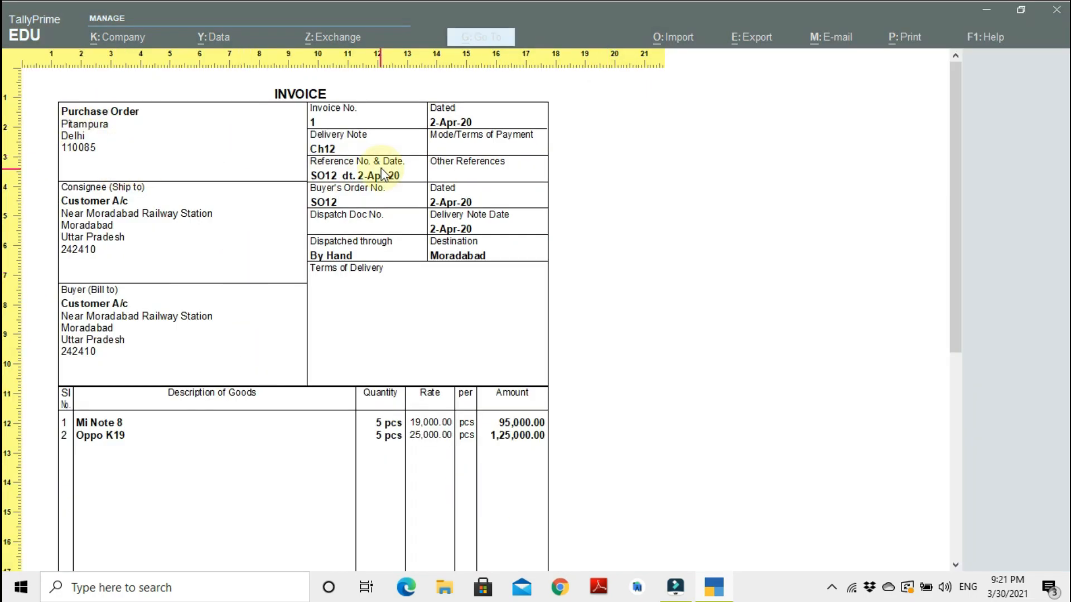
mouse_move(956, 183)
left_mouse_down()
mouse_move(941, 361)
mouse_move(954, 238)
mouse_move(945, 139)
left_mouse_up()
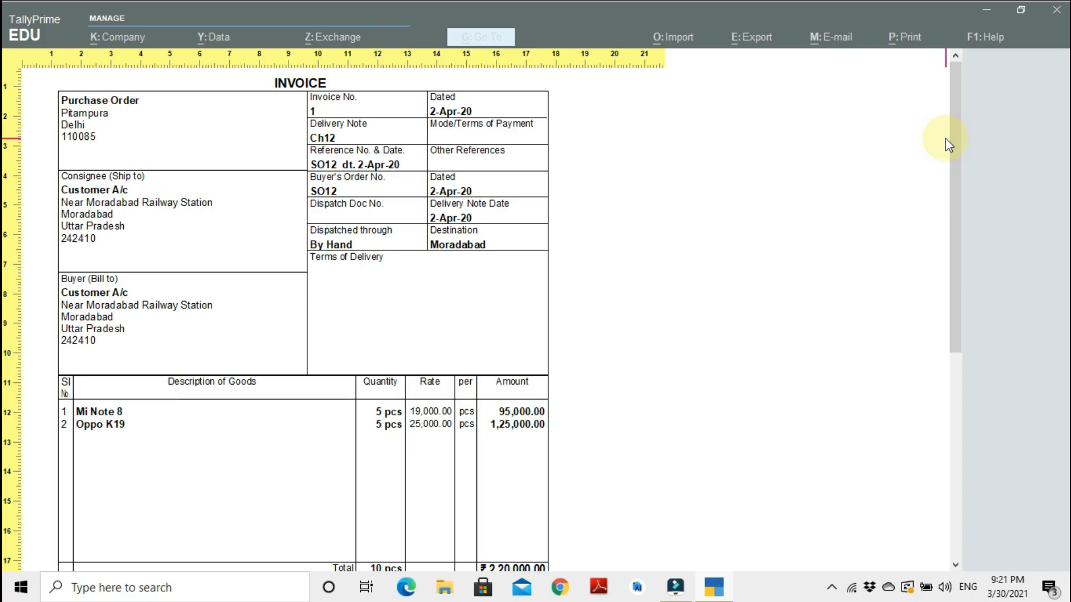
key("Escape")
key("Escape")
key("Escape")
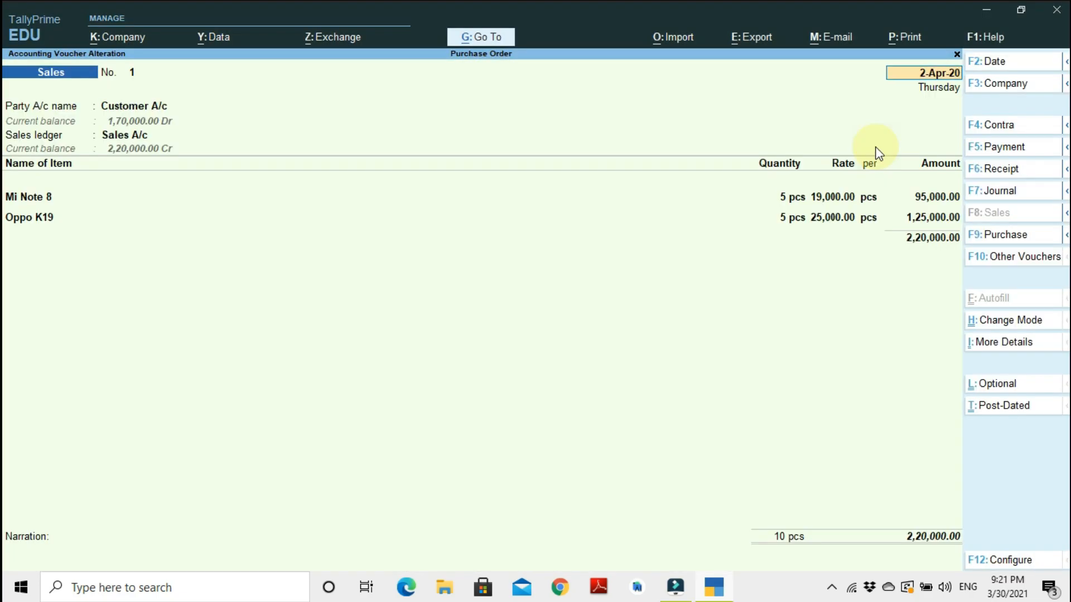
Accept the invoice, switch to a Receipt voucher and credit Customer A/c.
key("ctrl")
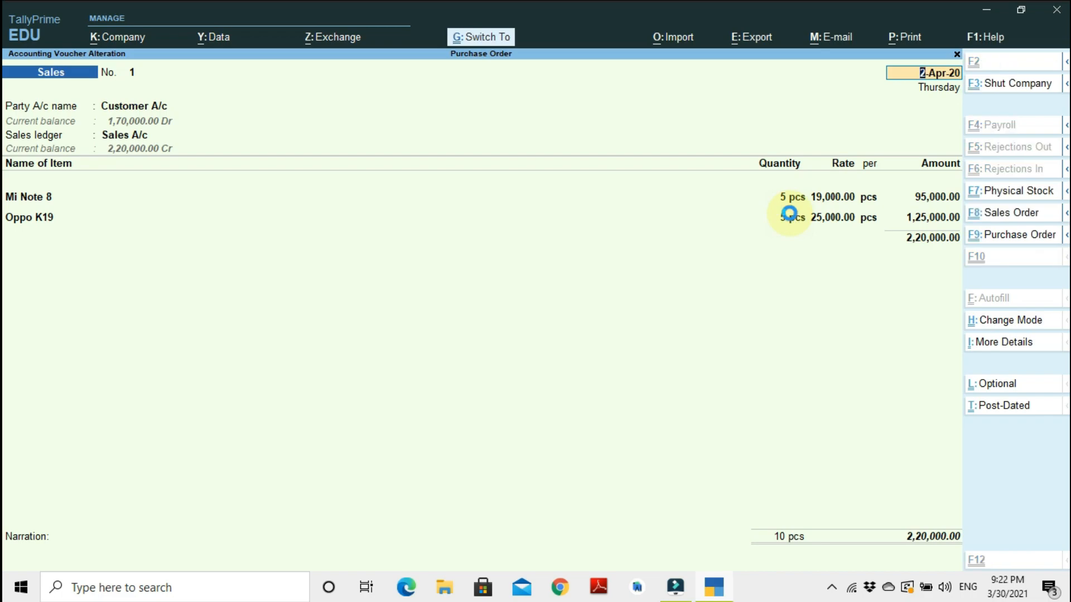
key("ctrl+a")
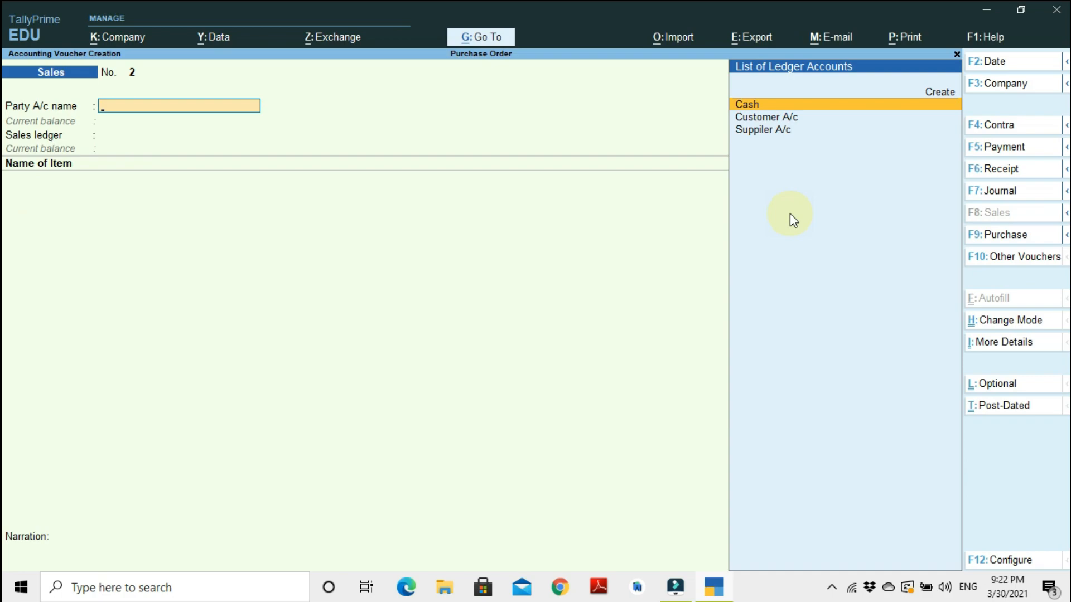
key("F5")
key("F6")
key("Down")
key("Down")
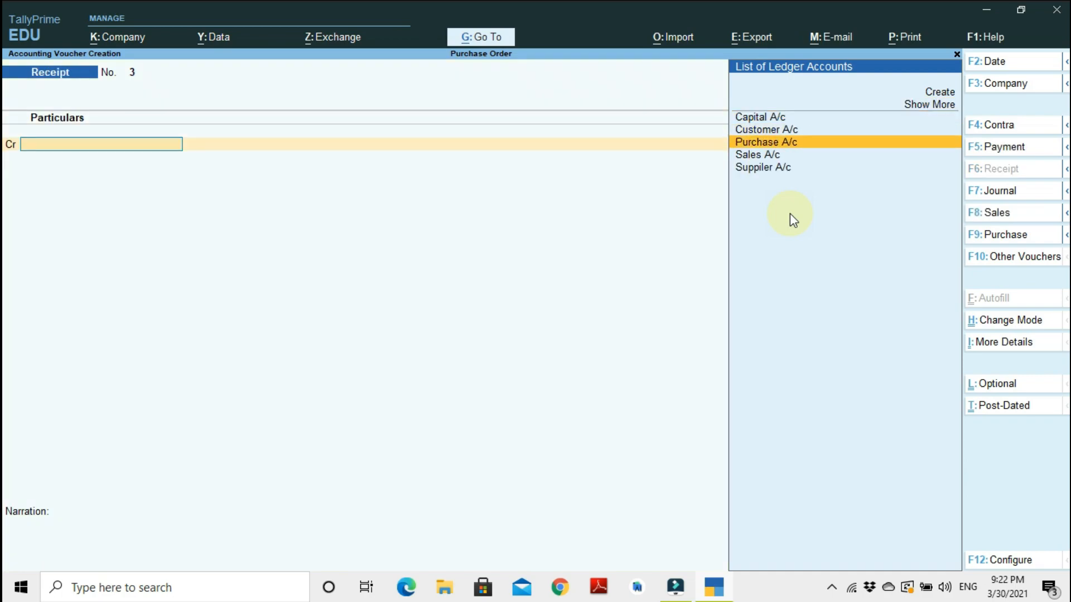
key("Down")
key("Up")
key("Up")
key("Return")
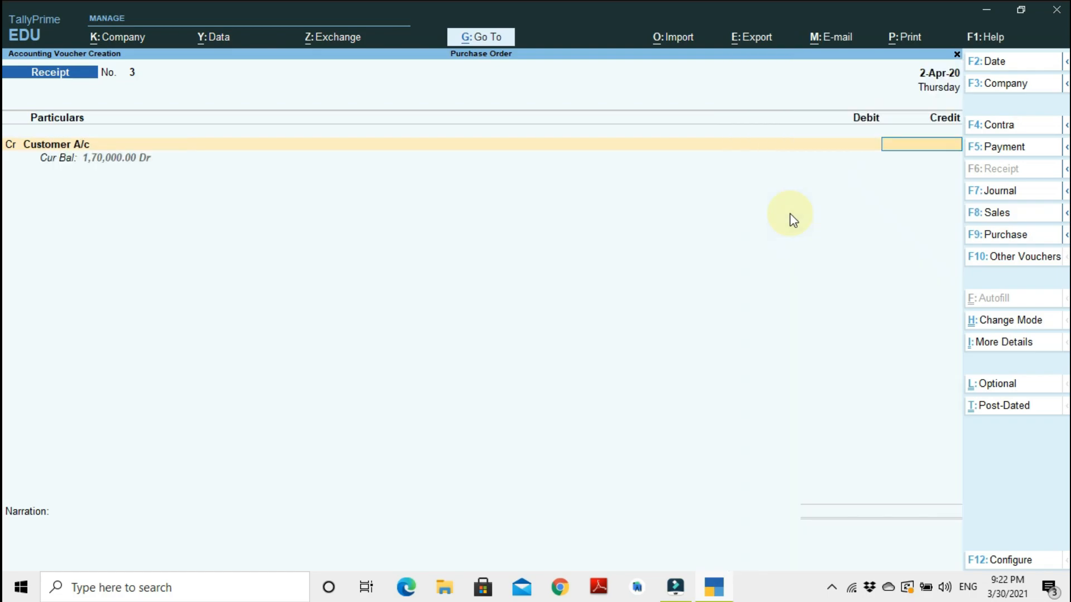
Enter 170000 for Customer A/c, settle it against Advance Agst SO12 and Os2541, debit Cash and save the receipt.
type("170000")
key("Return")
key("Return")
key("Return")
key("Return")
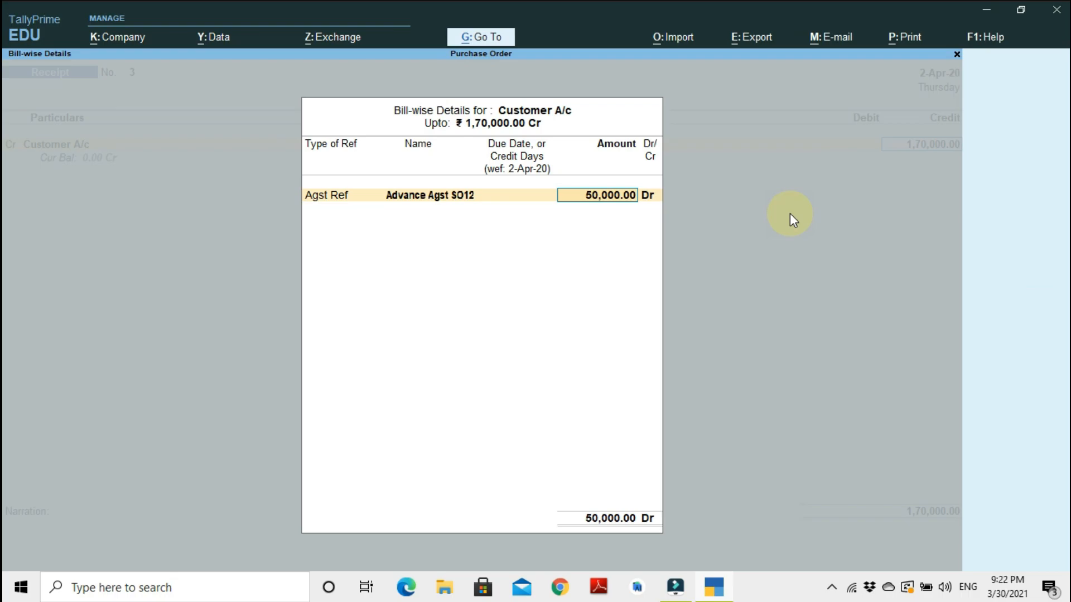
key("Return")
key("Return")
key("Return")
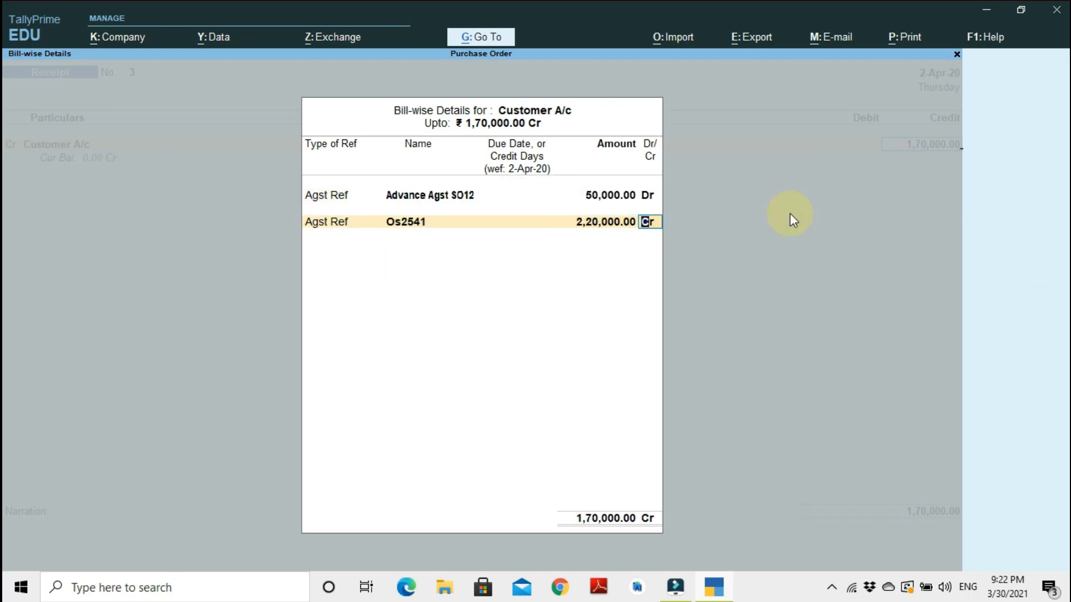
key("Return")
key("Return")
key("Return")
key("Return")
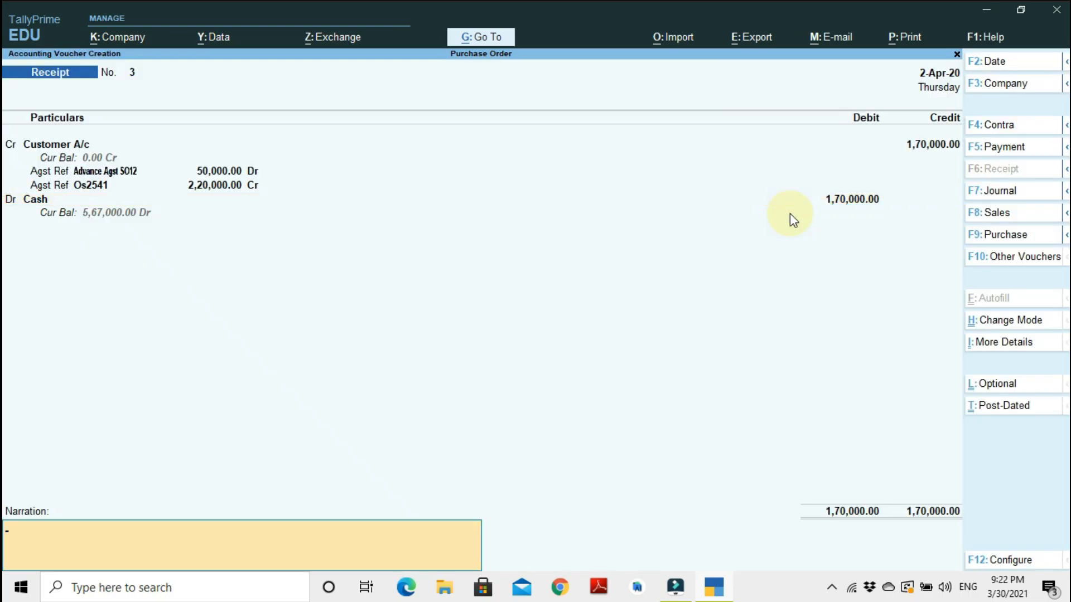
key("Return")
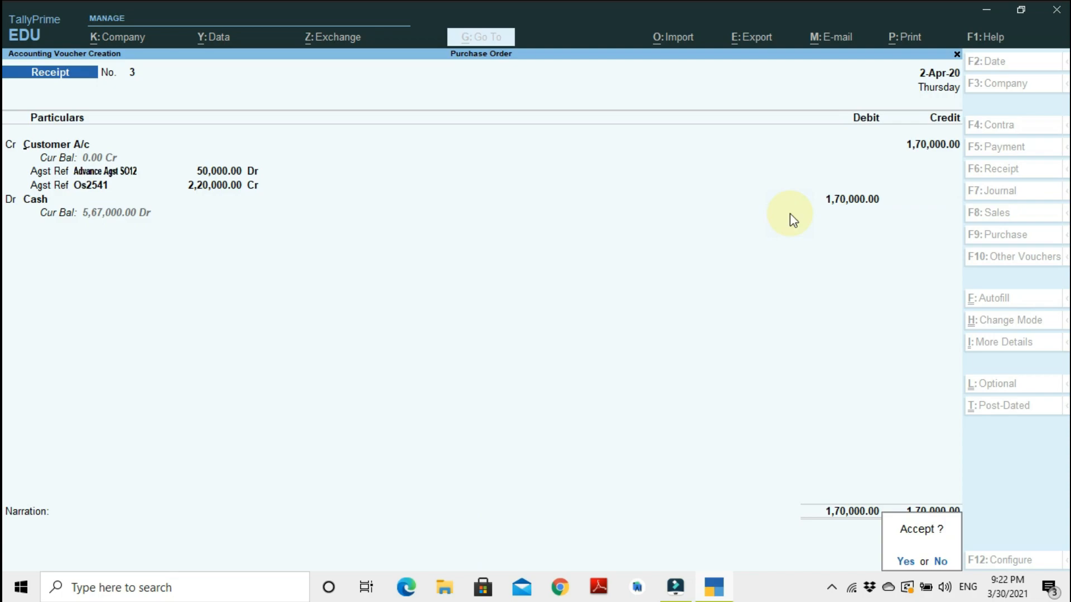
key("Return")
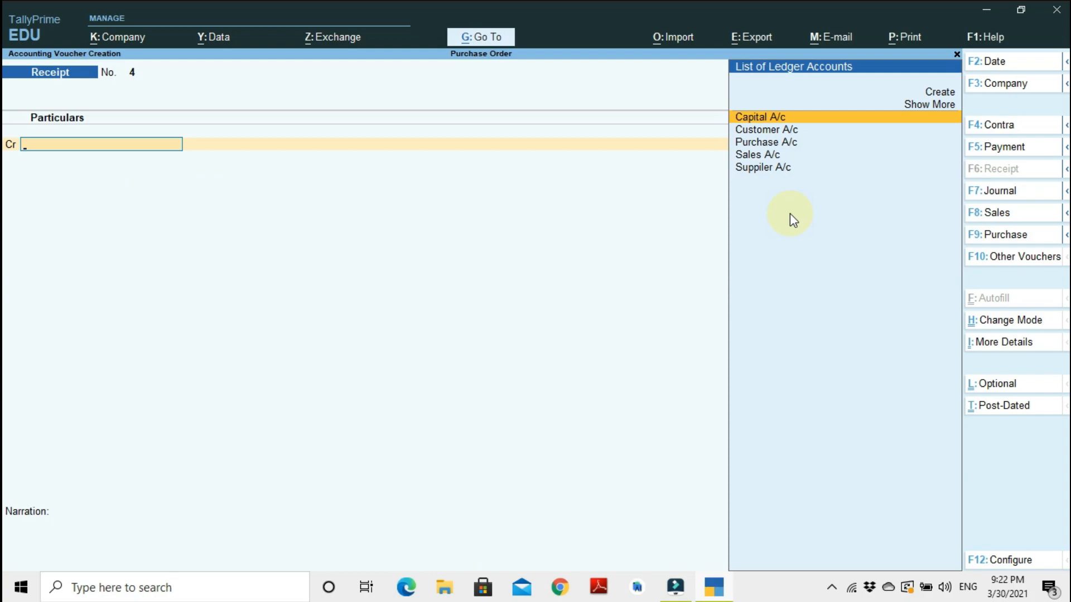
Enable Provide Supplier Inv/Ref No. and Date in the receipt voucher configuration and accept it.
left_click(988, 560)
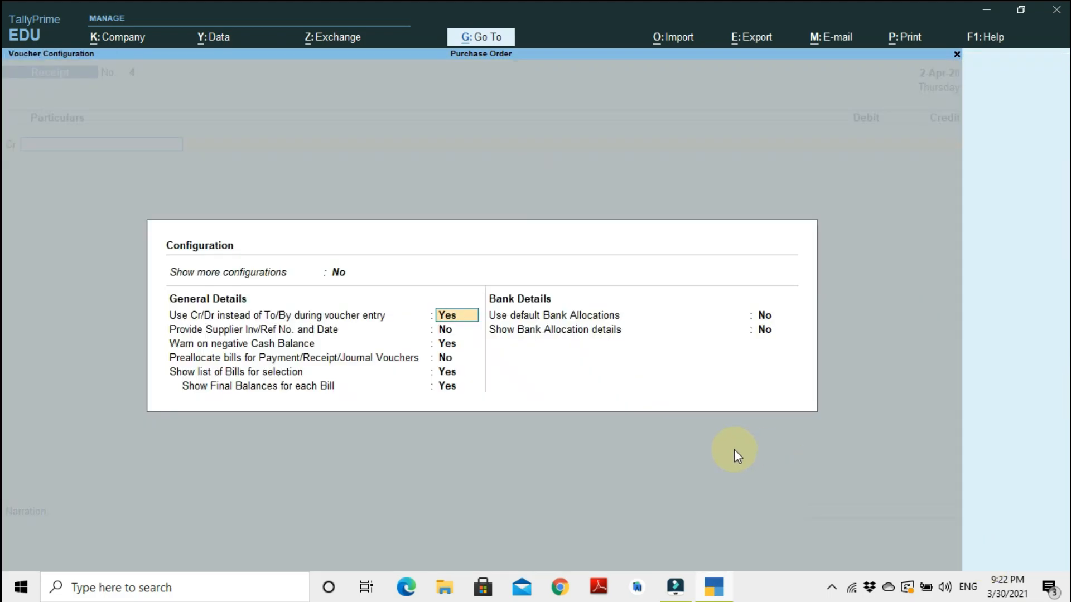
key("Return")
type("y")
key("Return")
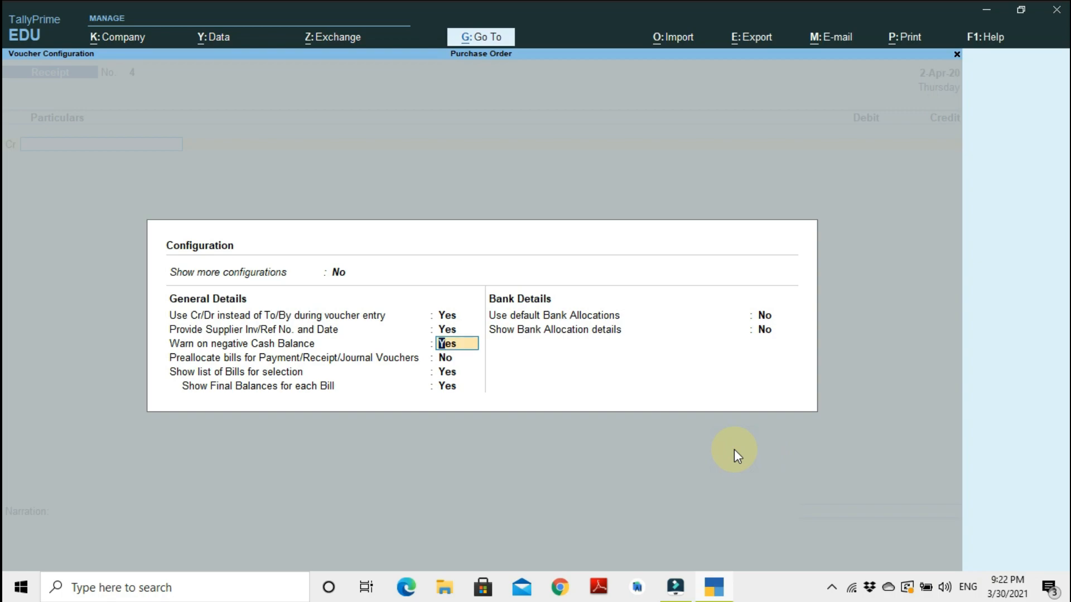
key("Return")
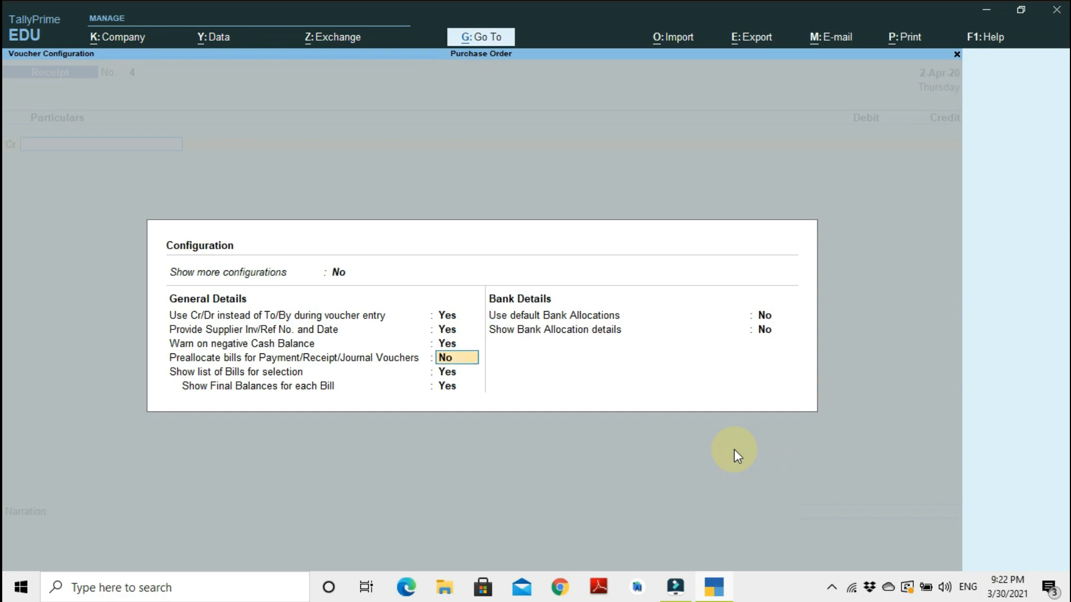
key("Return")
key("Return")
key("Return")
key("Return")
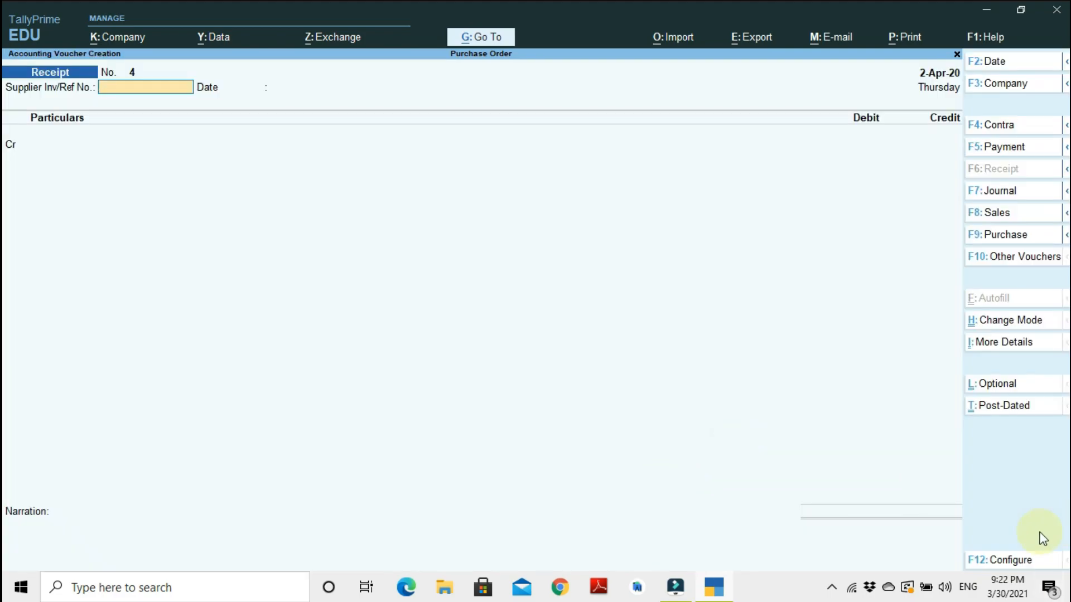
Open the company features and review the accounting and inventory options.
left_click(985, 560)
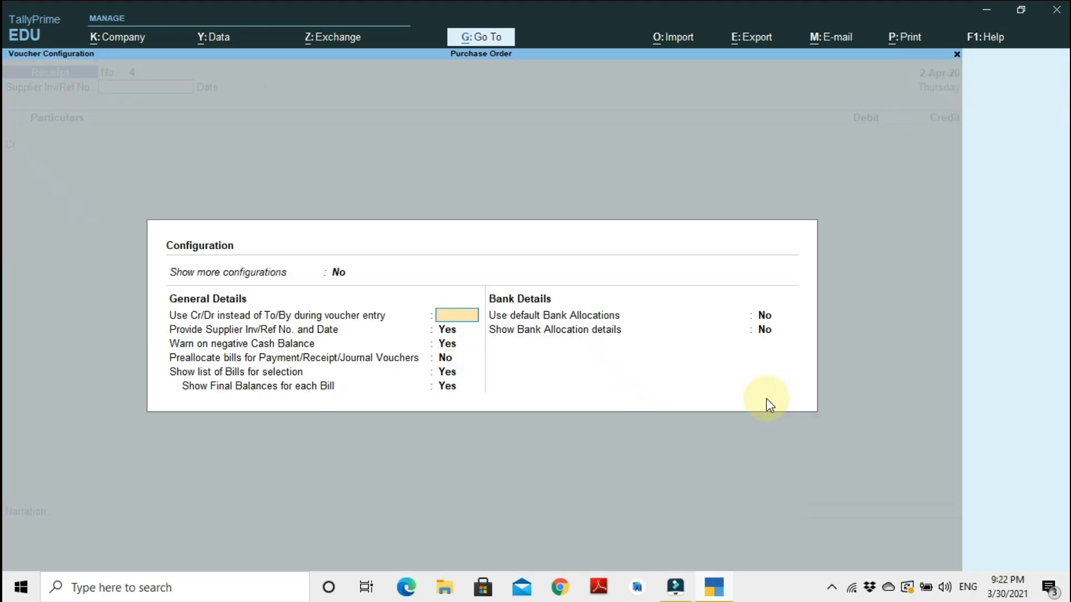
key("Escape")
left_click(105, 38)
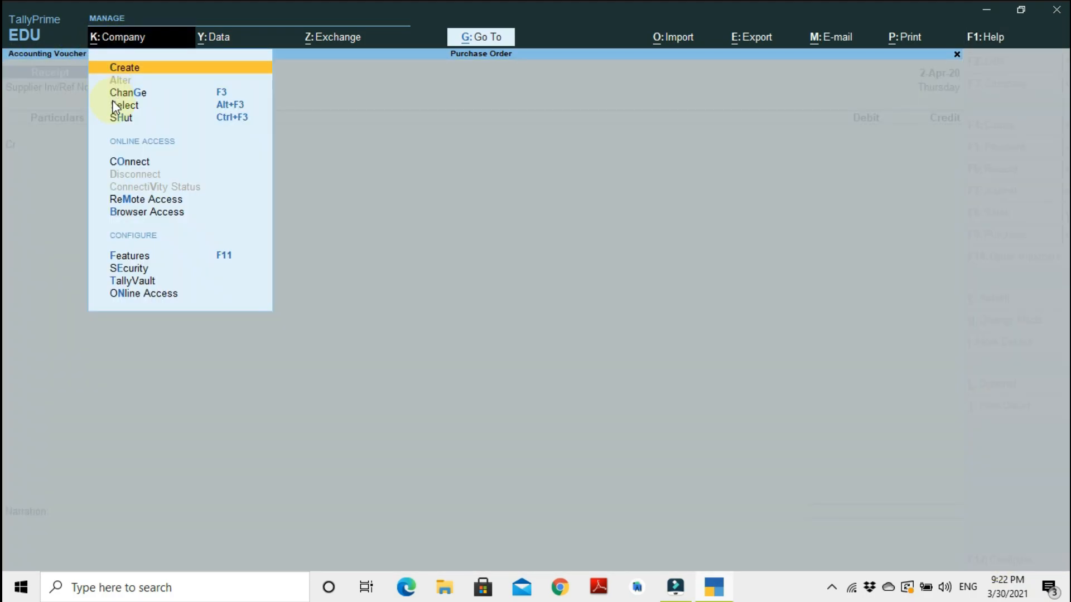
left_click(142, 255)
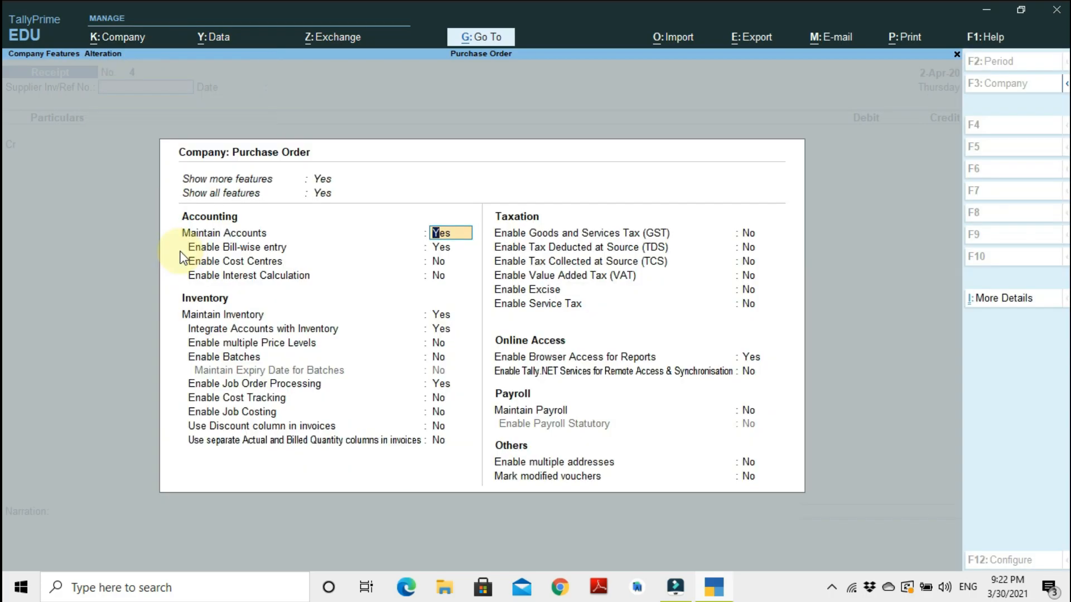
key("Return")
key("Return")
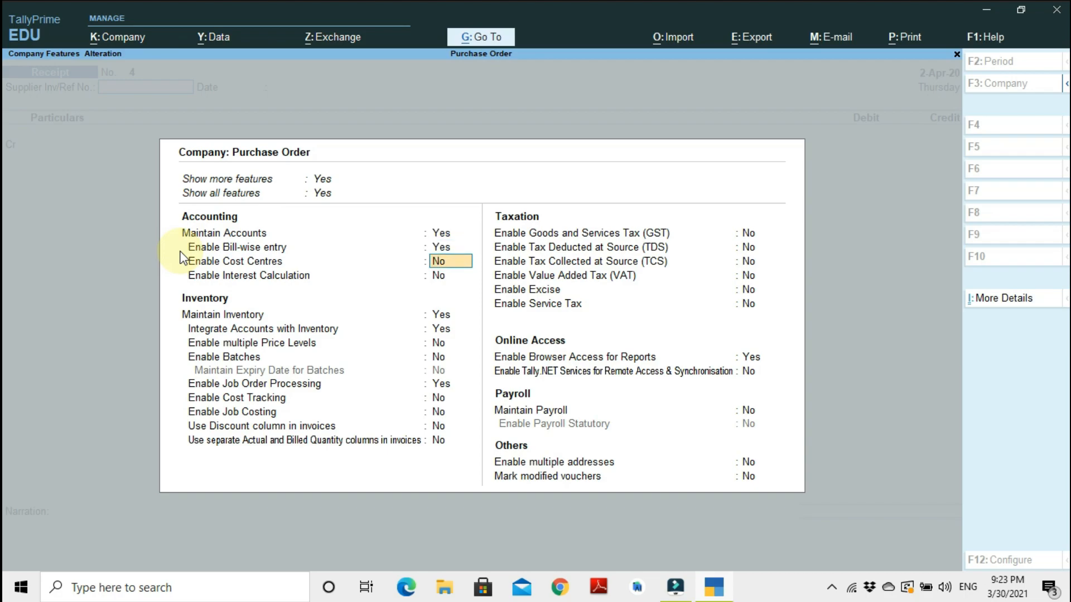
key("Return")
key("Return")
key("Return")
key("Return")
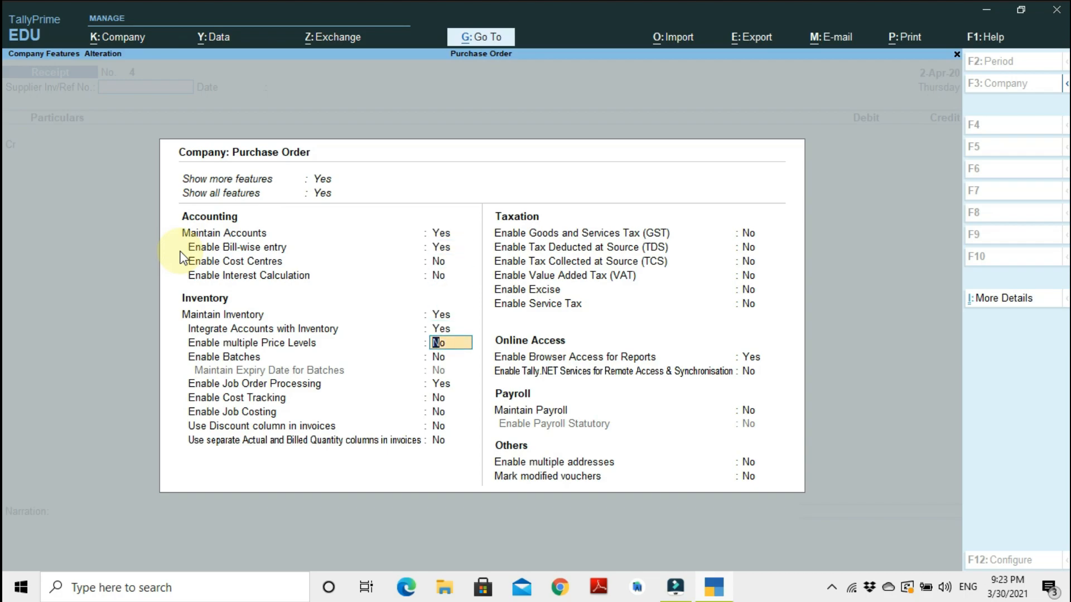
key("Return")
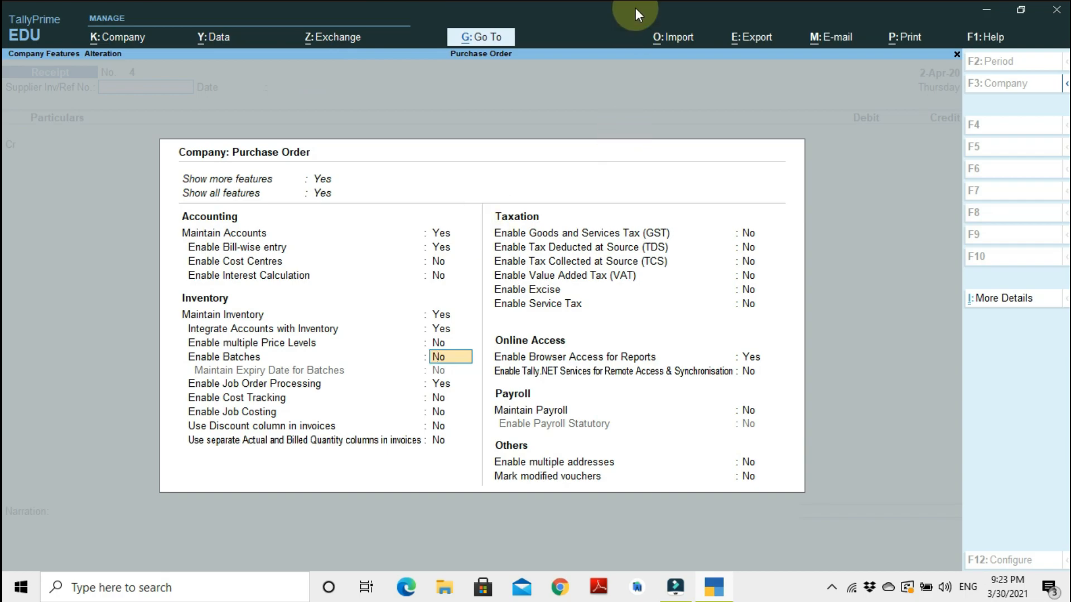
mouse_move(633, 1)
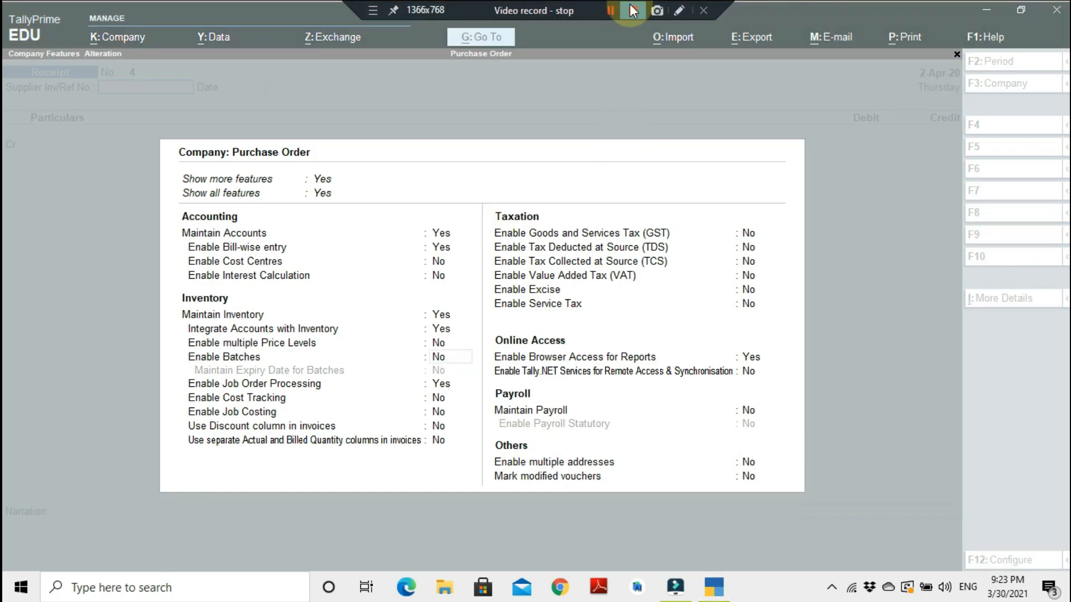
left_click(628, 55)
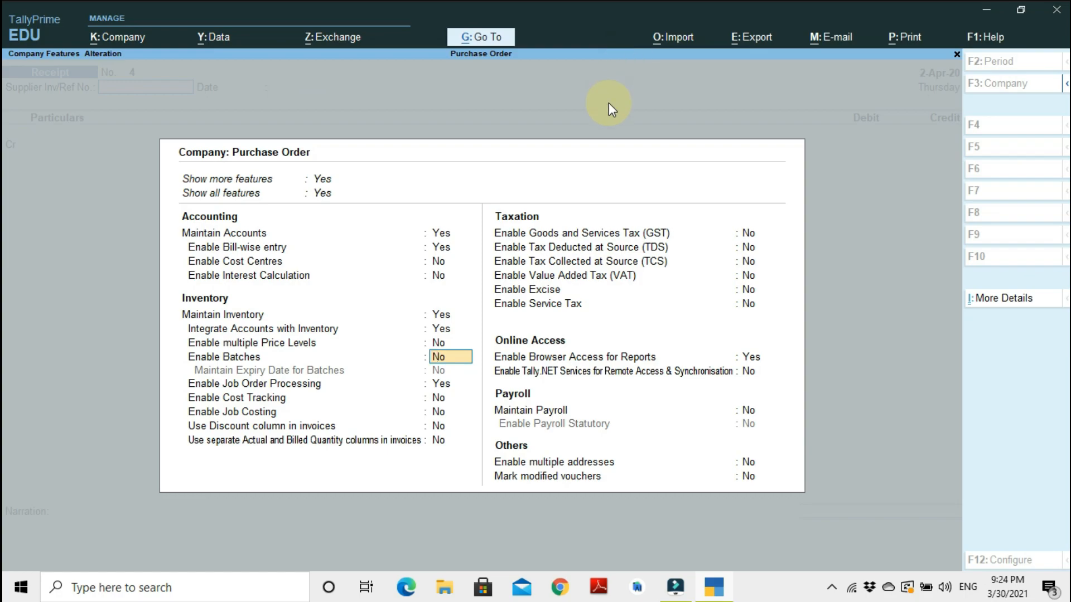
mouse_move(658, 1)
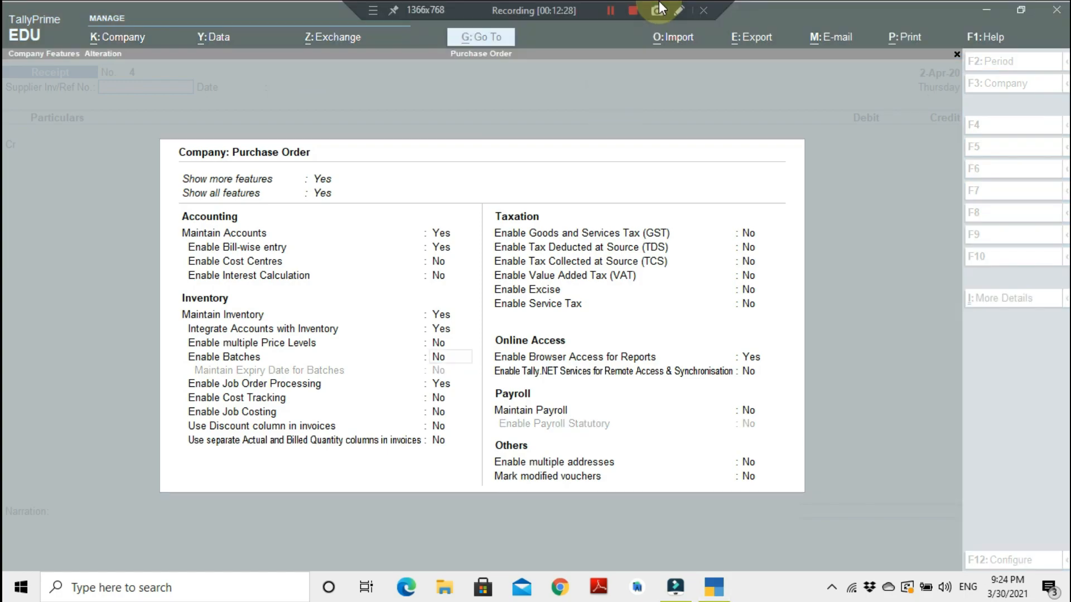